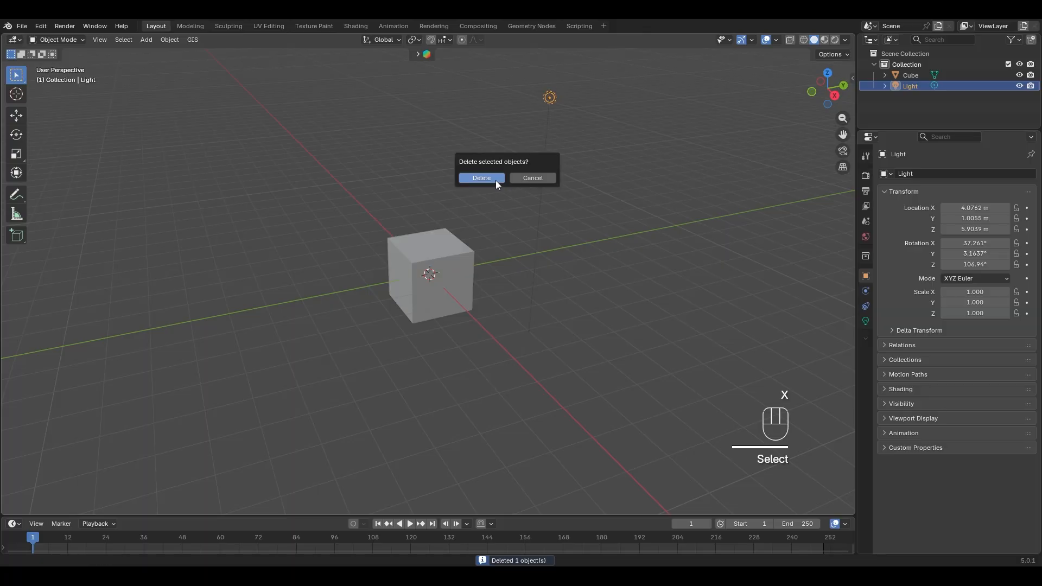
- Delete the default light and select the cube
{"action": "left_click", "coordinate": [467, 178]}
{"action": "left_click", "coordinate": [451, 256]}
{"action": "middle_click_drag", "start_coordinate": [451, 255], "coordinate": [522, 258]}
{"action": "scroll", "coordinate": [522, 259], "scroll_direction": "up", "scroll_amount": 3}
{"action": "middle_click_drag", "start_coordinate": [512, 312], "coordinate": [561, 311], "text": "shift"}
{"action": "scroll", "coordinate": [500, 281], "scroll_direction": "up", "scroll_amount": 3}
{"action": "scroll", "coordinate": [437, 413], "scroll_direction": "down", "scroll_amount": 2}
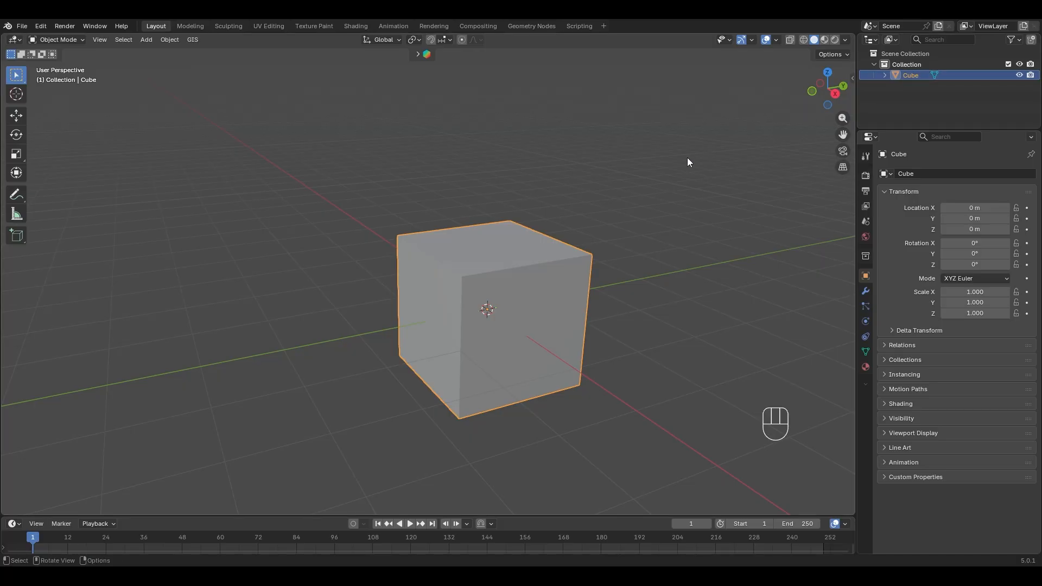
- Rename the cube object to 'Chair' in the Outliner
{"action": "double_click", "coordinate": [916, 75]}
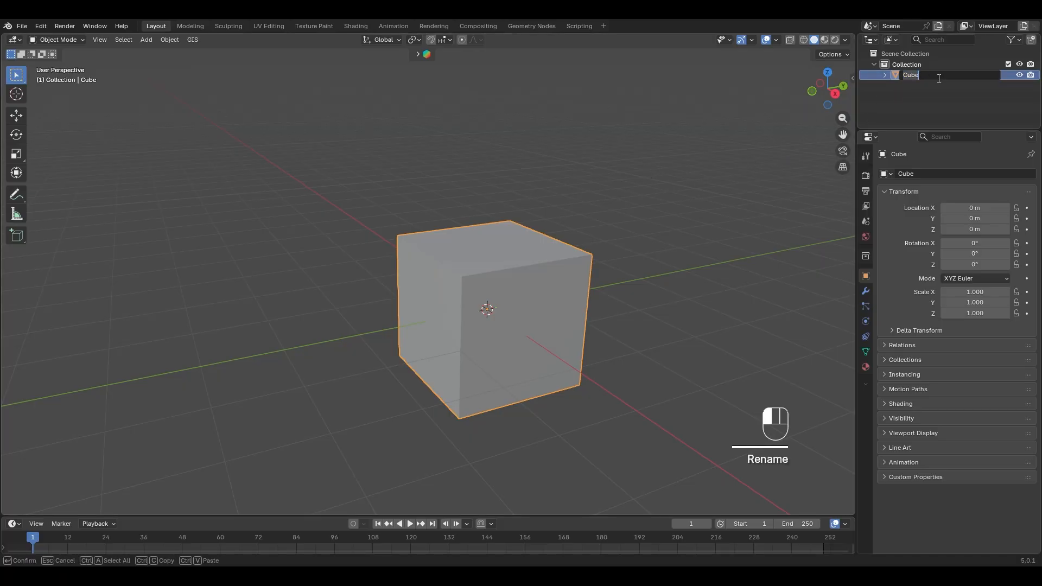
{"action": "type", "text": "Chair"}
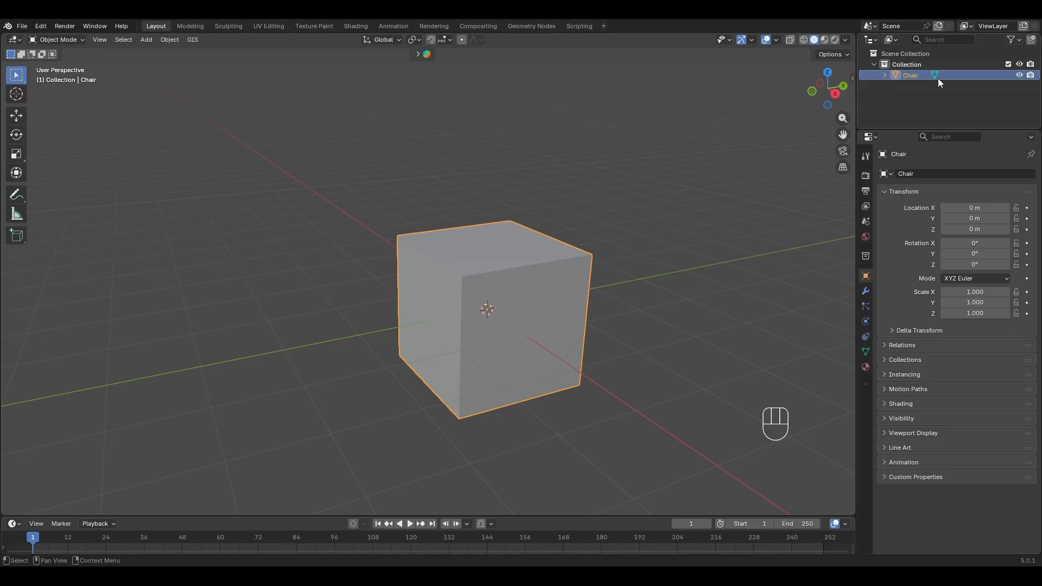
{"action": "key", "text": "Return"}
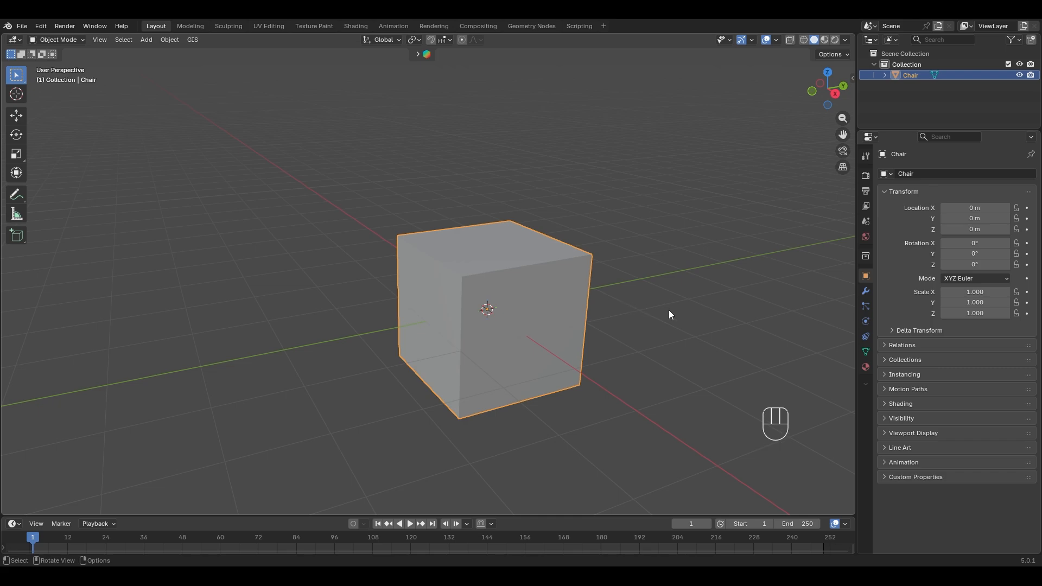
{"action": "middle_click_drag", "start_coordinate": [669, 312], "coordinate": [650, 340]}
- In Edit Mode, raise the cube's bottom face along Z to make a thin slab
{"action": "key", "text": "Tab"}
{"action": "middle_click_drag", "start_coordinate": [471, 314], "coordinate": [497, 228]}
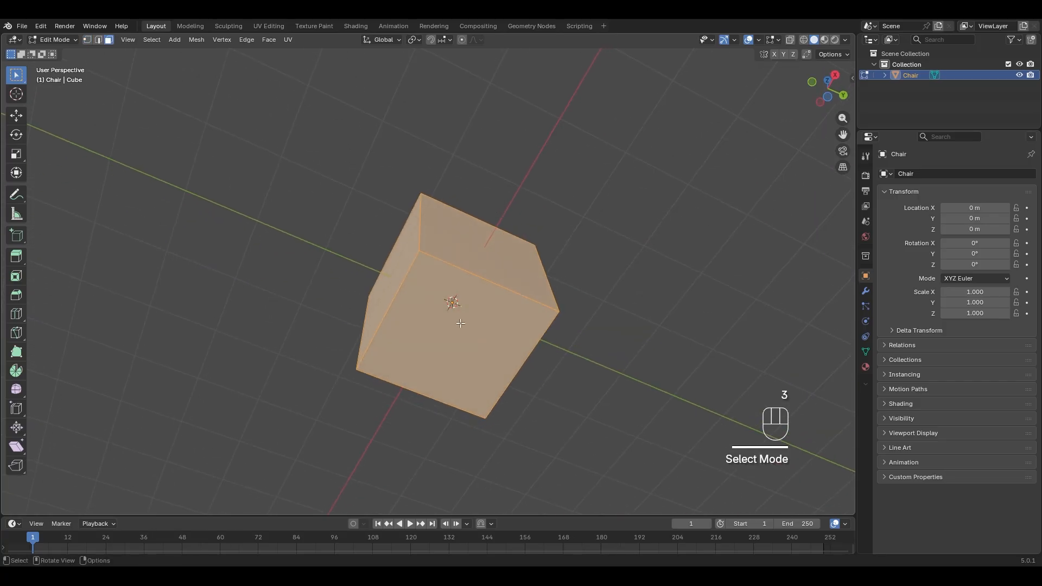
{"action": "left_click", "coordinate": [468, 336]}
{"action": "middle_click_drag", "start_coordinate": [654, 263], "coordinate": [616, 324]}
{"action": "key", "text": "g"}
{"action": "key", "text": "z"}
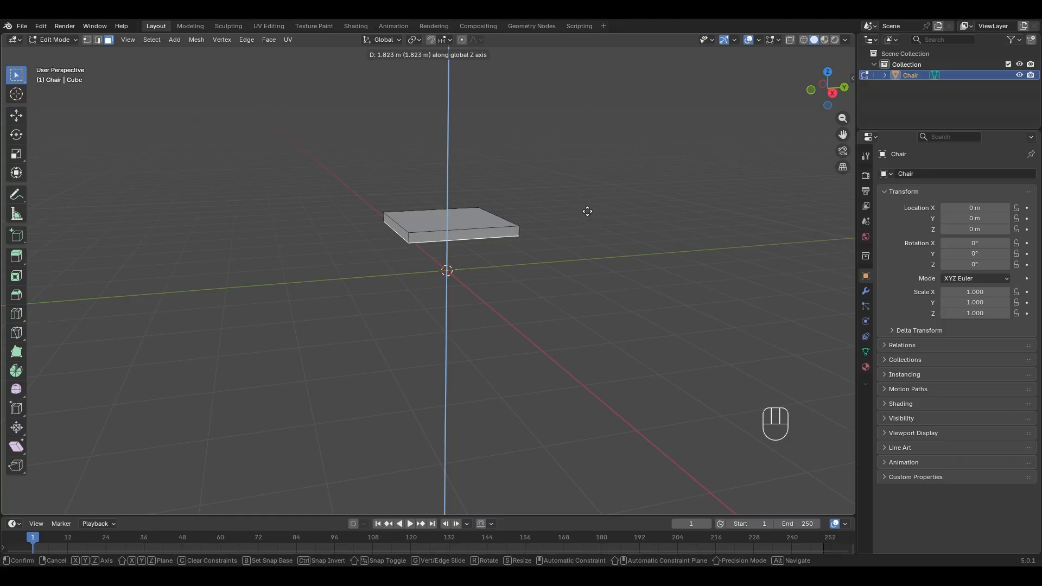
{"action": "left_click", "coordinate": [585, 213]}
{"action": "middle_click_drag", "start_coordinate": [577, 230], "coordinate": [425, 239]}
- Add a single loop cut across the slab
{"action": "key", "text": "ctrl+r"}
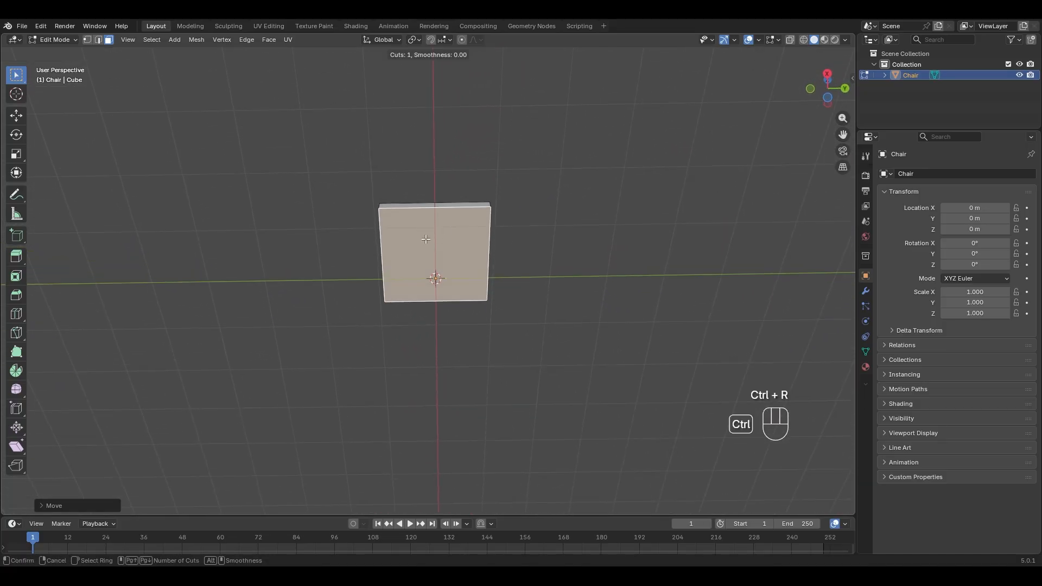
{"action": "scroll", "coordinate": [385, 250], "scroll_direction": "up", "scroll_amount": 2}
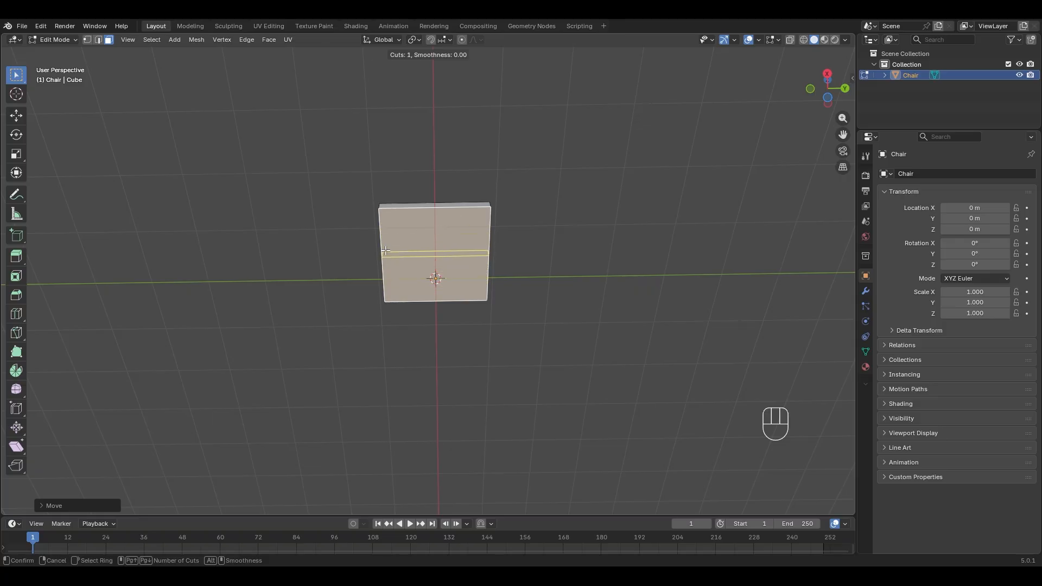
{"action": "left_click", "coordinate": [386, 250]}
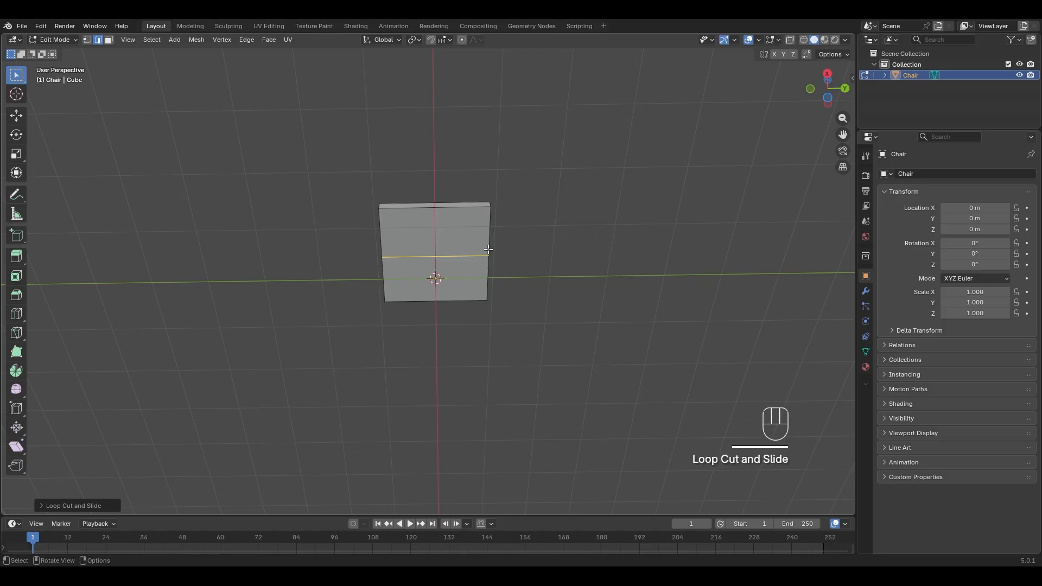
{"action": "middle_click_drag", "start_coordinate": [386, 250], "coordinate": [575, 232]}
- Bevel the first loop cut to about 0.787 m width
{"action": "key", "text": "ctrl+b"}
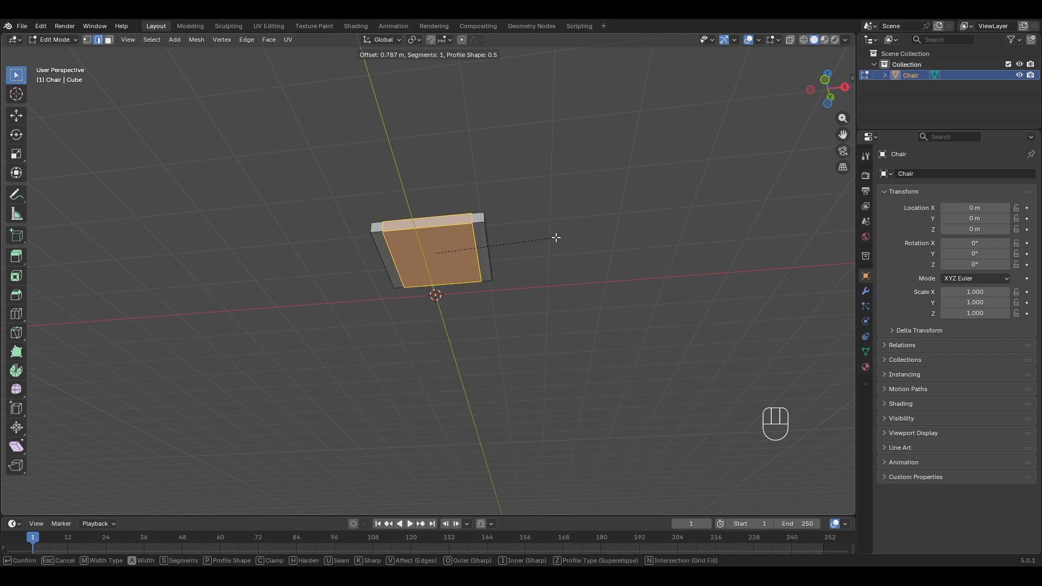
{"action": "left_click", "coordinate": [556, 237]}
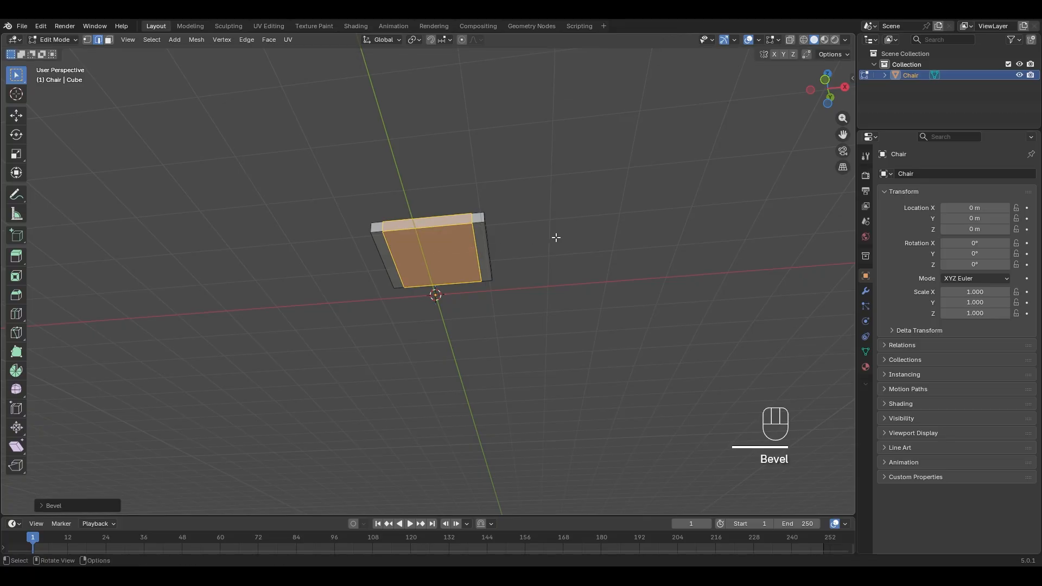
{"action": "middle_click_drag", "start_coordinate": [556, 235], "coordinate": [461, 223]}
- Add a centred perpendicular loop cut, bevel it about 0.754 m, and select a corner face
{"action": "key", "text": "ctrl+r"}
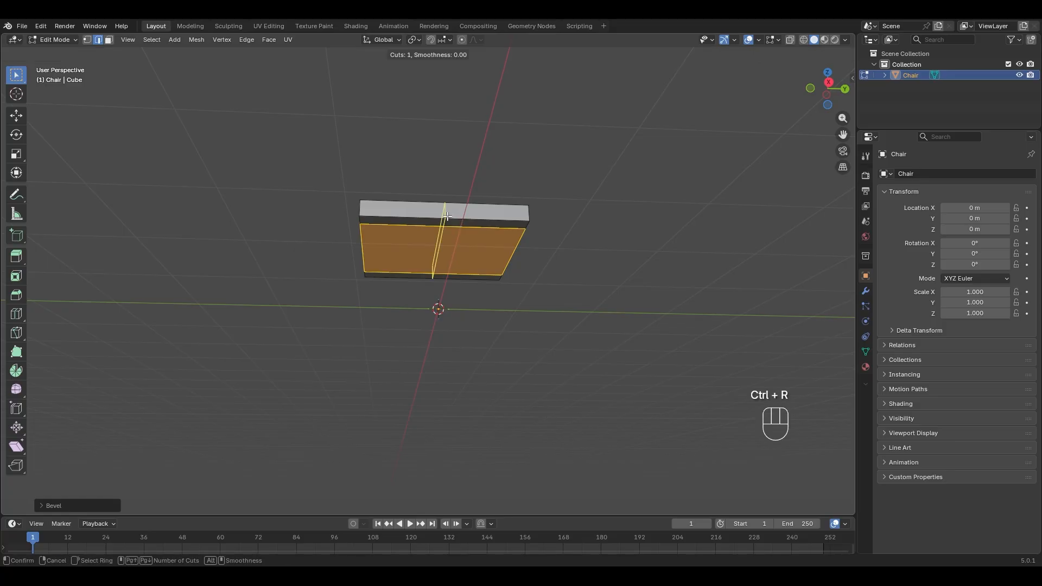
{"action": "left_click", "coordinate": [447, 216]}
{"action": "right_click", "coordinate": [447, 216]}
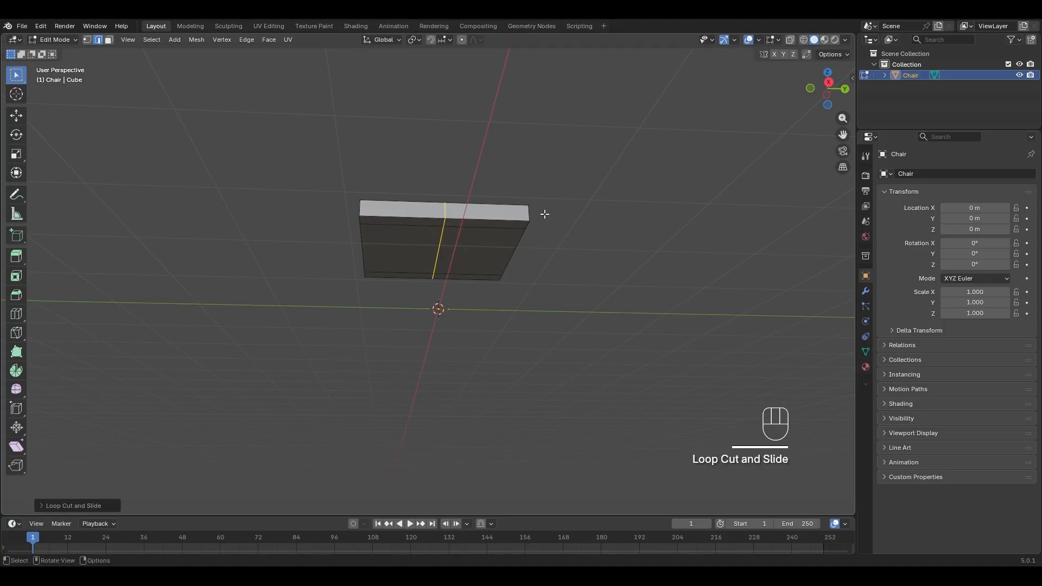
{"action": "key", "text": "ctrl+b"}
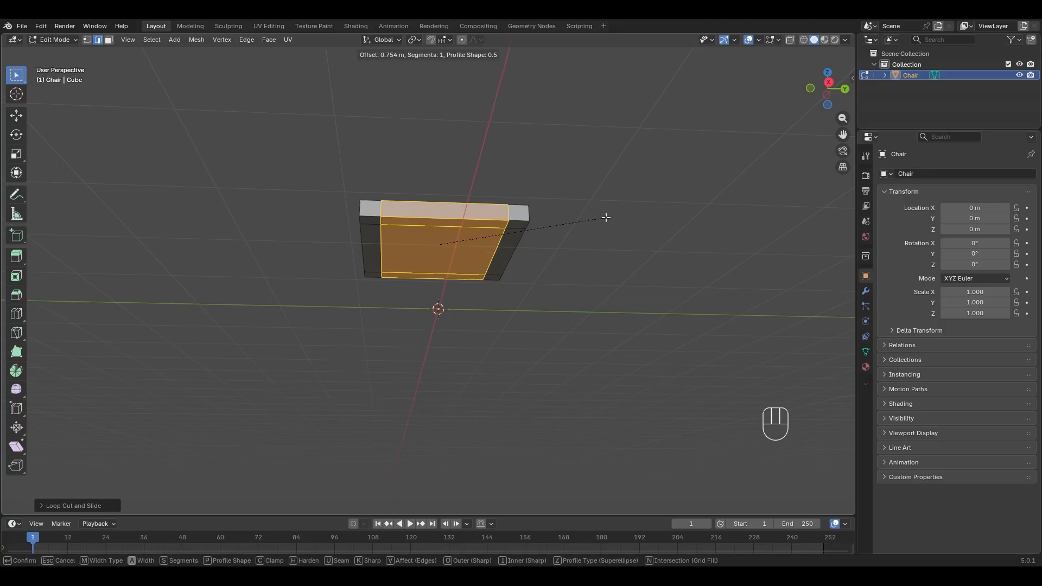
{"action": "left_click", "coordinate": [611, 220]}
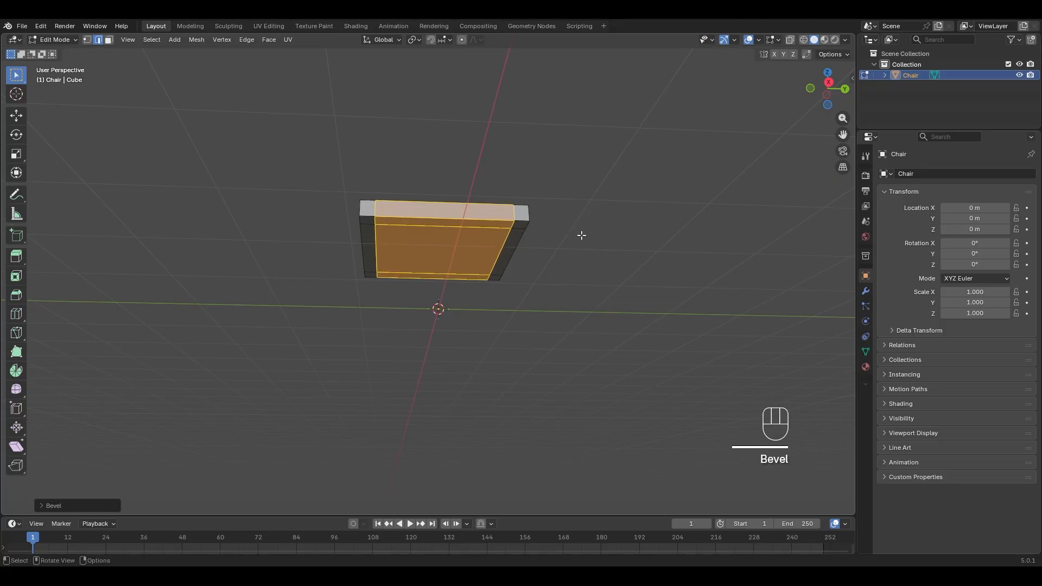
{"action": "middle_click_drag", "start_coordinate": [582, 235], "coordinate": [554, 143]}
{"action": "left_click", "coordinate": [510, 176]}
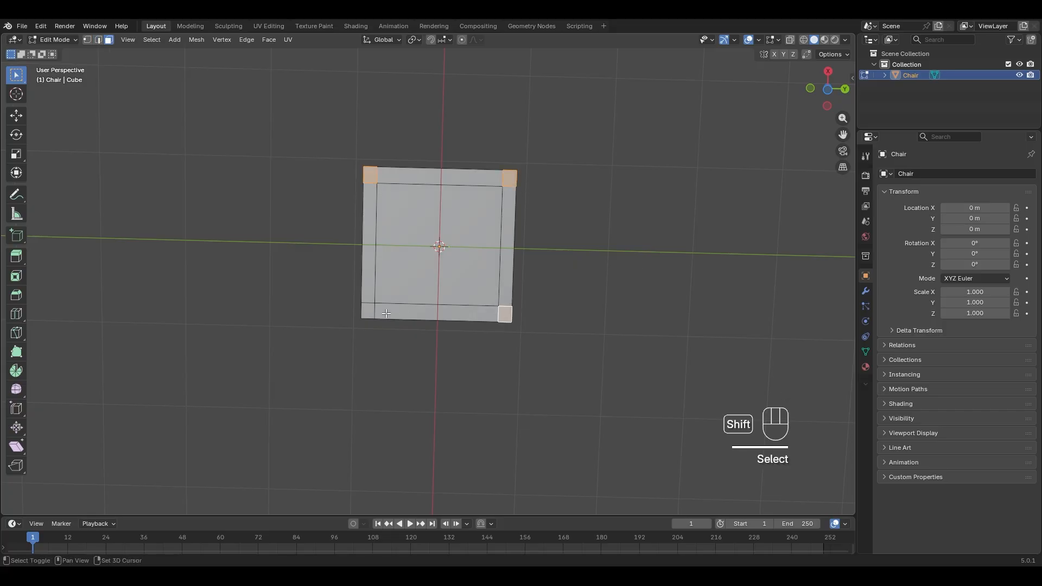
- Add the remaining corner faces of the seat's underside to the selection
{"action": "left_click", "coordinate": [368, 310], "text": "shift"}
{"action": "middle_click_drag", "start_coordinate": [375, 312], "coordinate": [532, 357]}
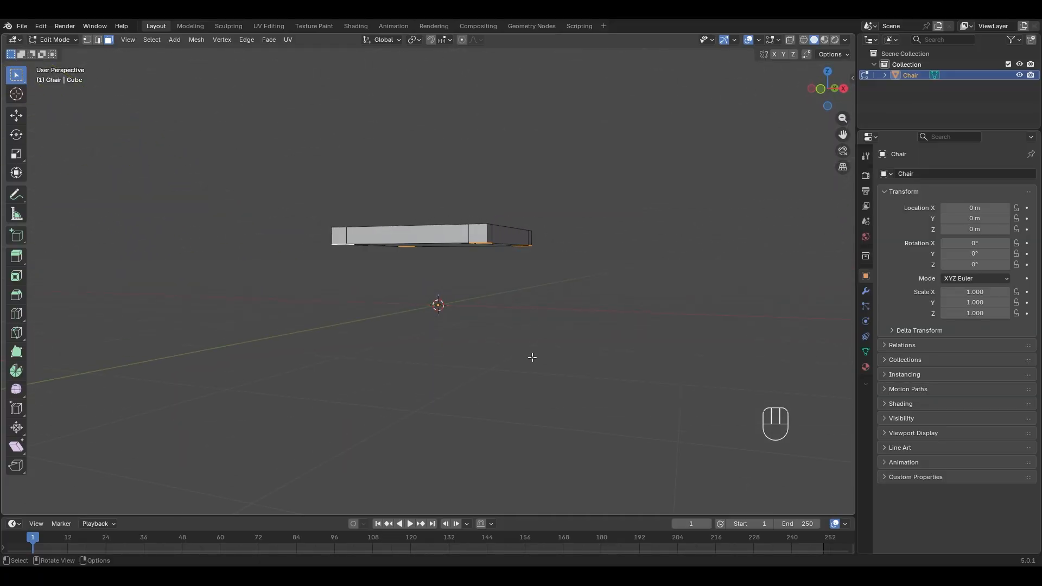
{"action": "right_click", "coordinate": [573, 253]}
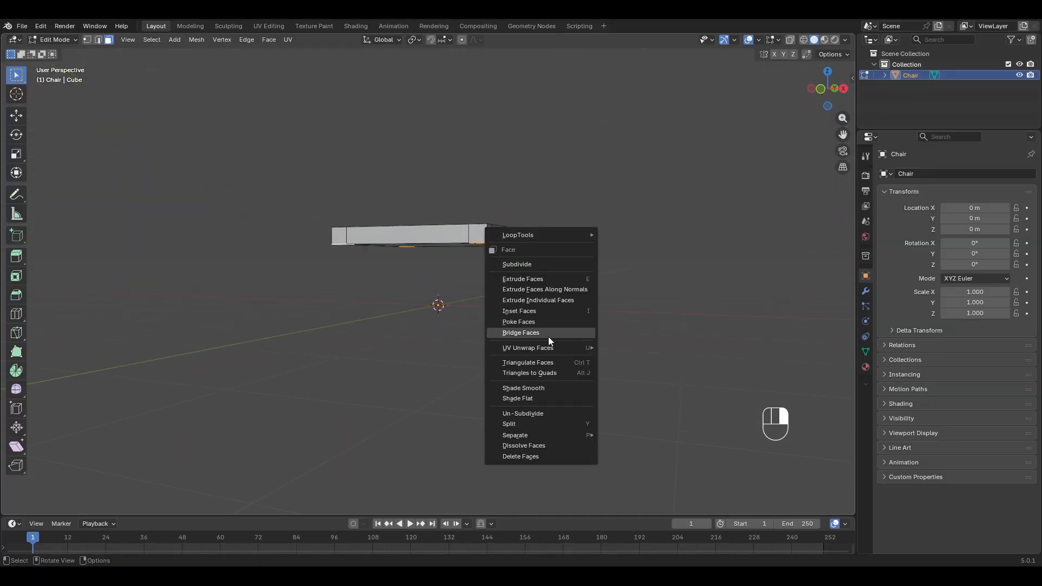
{"action": "key", "text": "Escape"}
{"action": "middle_click_drag", "start_coordinate": [584, 257], "coordinate": [591, 243]}
- Extrude the four corner faces downward into legs, then select the back border strip
{"action": "key", "text": "e"}
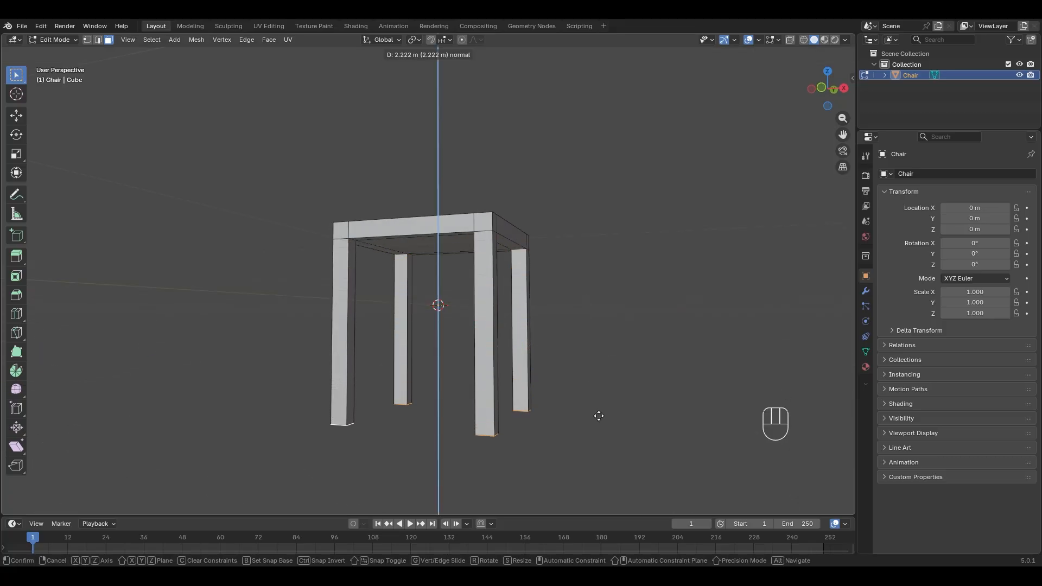
{"action": "left_click", "coordinate": [610, 373]}
{"action": "middle_click_drag", "start_coordinate": [607, 379], "coordinate": [481, 309]}
{"action": "left_click", "coordinate": [460, 250]}
{"action": "left_click", "coordinate": [437, 241], "text": "shift"}
- Extrude the seat's back strip upward about 2.271 m into a backrest
{"action": "key", "text": "e"}
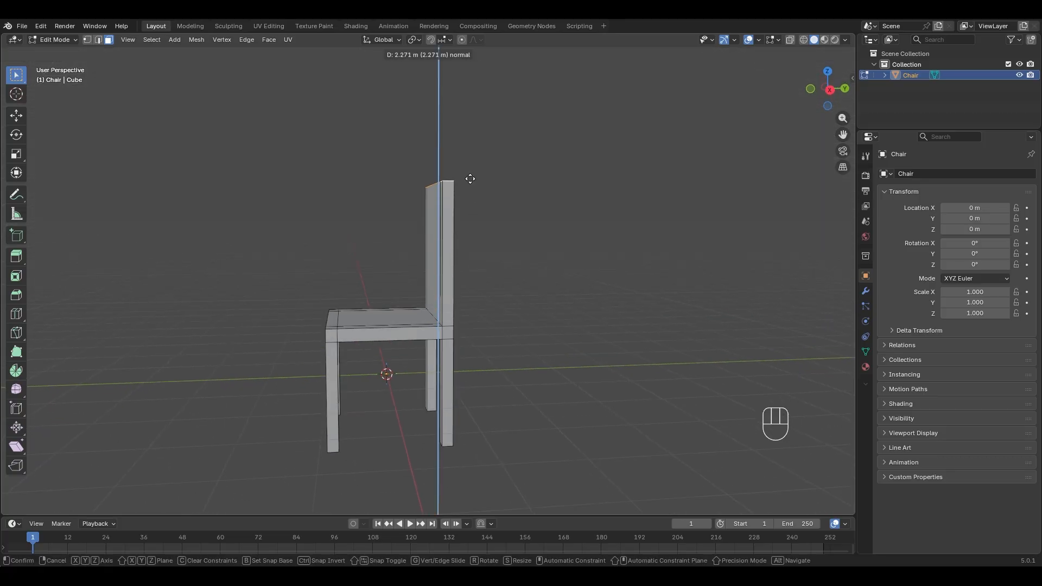
{"action": "left_click", "coordinate": [468, 181]}
{"action": "middle_click_drag", "start_coordinate": [467, 178], "coordinate": [398, 306]}
- Select the seat-back edge and bevel it at 0.321 m with 4 segments
{"action": "key", "text": "2"}
{"action": "left_click", "coordinate": [513, 266]}
{"action": "scroll", "coordinate": [392, 310], "scroll_direction": "up", "scroll_amount": 2}
{"action": "middle_click_drag", "start_coordinate": [347, 340], "coordinate": [407, 305], "text": "shift"}
{"action": "key", "text": "ctrl+b"}
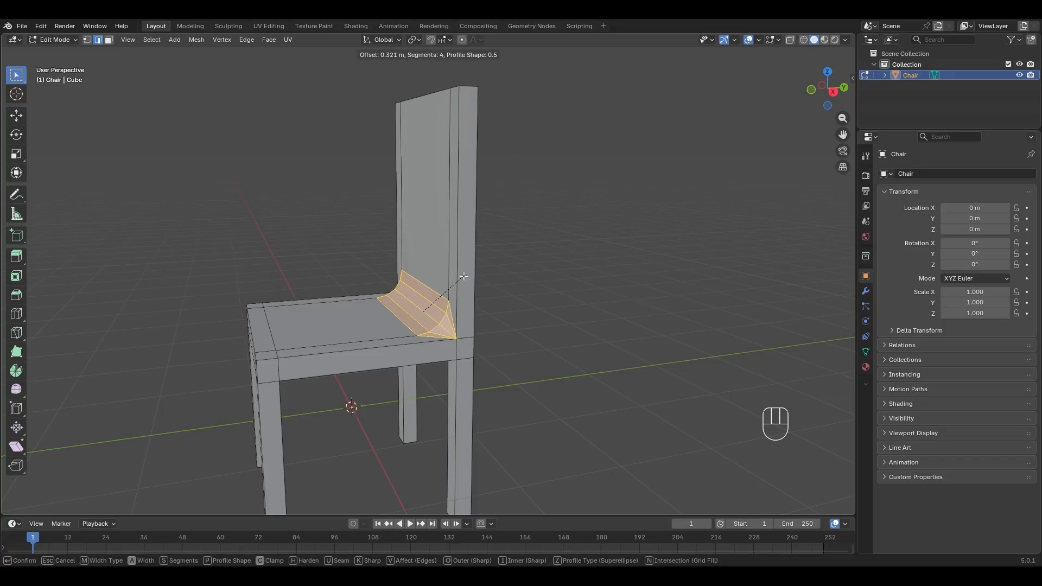
- Confirm the 0.321 m, 4-segment seat-back bevel and select an edge on the back post
{"action": "left_click", "coordinate": [460, 278]}
{"action": "middle_click_drag", "start_coordinate": [459, 278], "coordinate": [393, 327]}
{"action": "left_click", "coordinate": [520, 289]}
{"action": "middle_click_drag", "start_coordinate": [554, 335], "coordinate": [530, 317]}
{"action": "middle_click_drag", "start_coordinate": [642, 278], "coordinate": [428, 241], "text": "shift"}
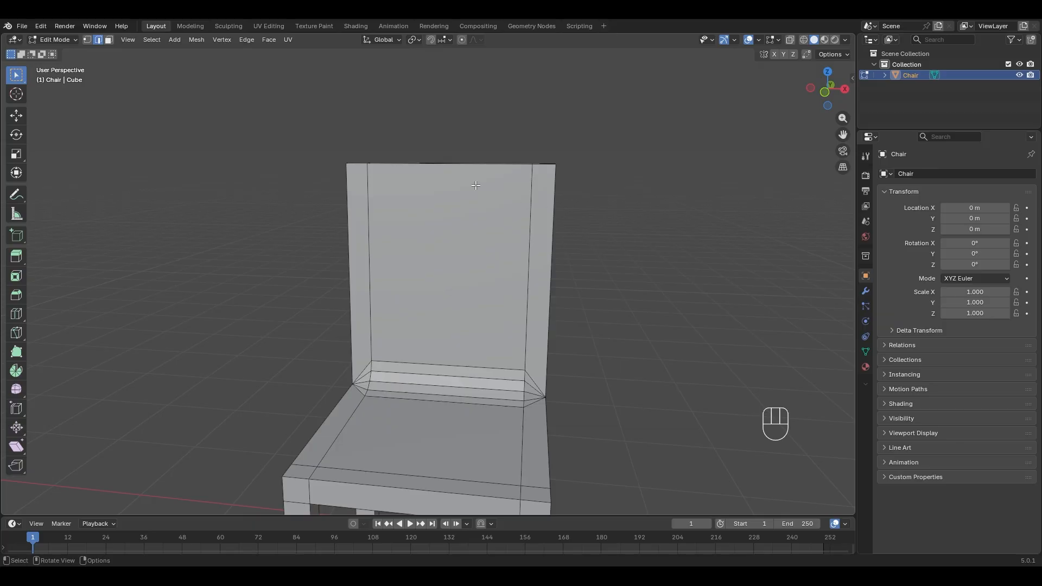
{"action": "middle_click_drag", "start_coordinate": [387, 194], "coordinate": [454, 190]}
- Try single loop cuts on the backrest, keeping one near the top
{"action": "key", "text": "ctrl+r"}
{"action": "left_click", "coordinate": [401, 201]}
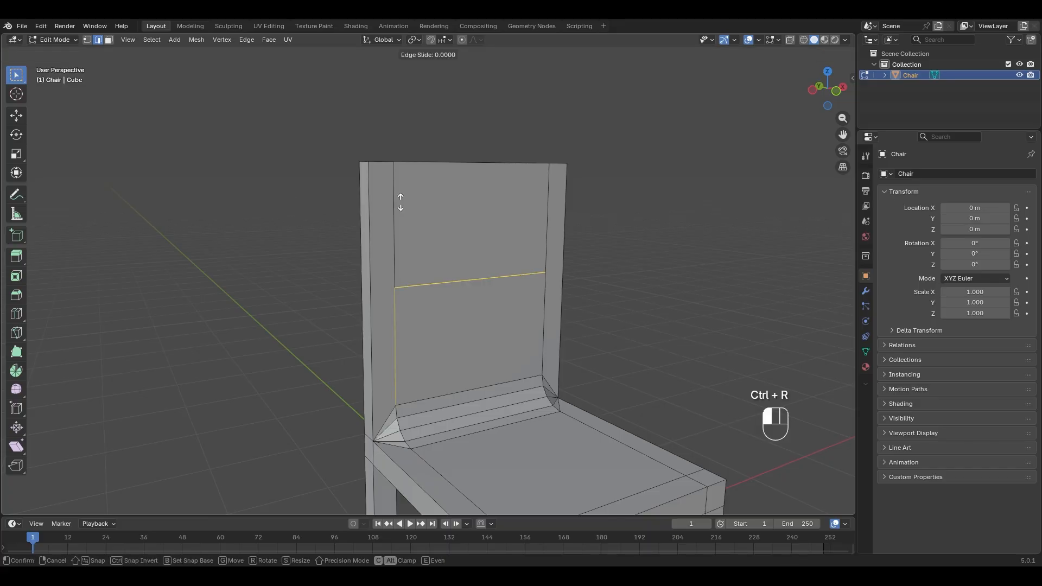
{"action": "left_click", "coordinate": [397, 109]}
{"action": "key", "text": "ctrl+z"}
{"action": "key", "text": "ctrl+z"}
{"action": "key", "text": "ctrl+z"}
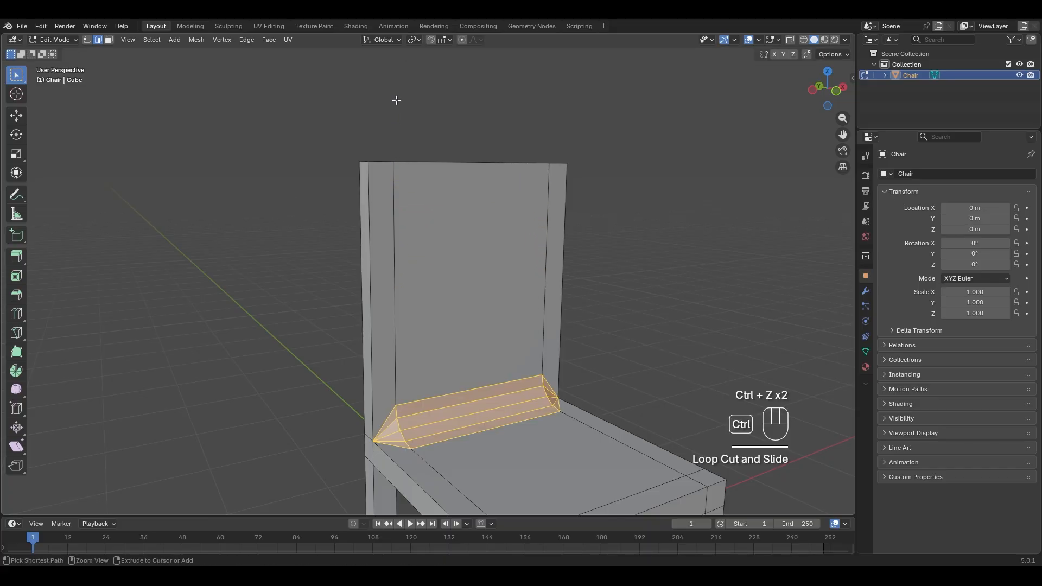
{"action": "key", "text": "ctrl+r"}
{"action": "left_click", "coordinate": [356, 202]}
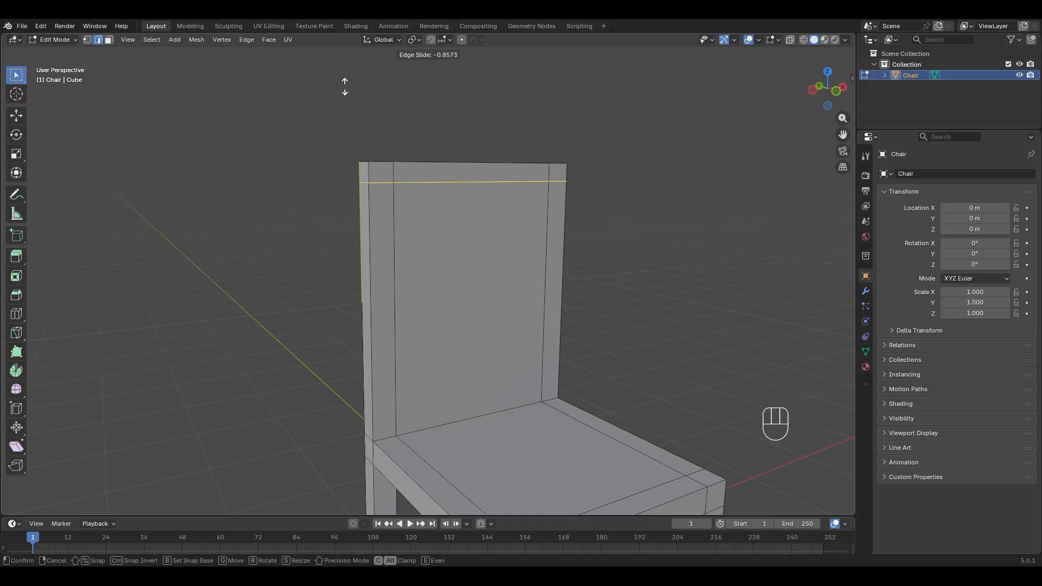
{"action": "left_click", "coordinate": [343, 87]}
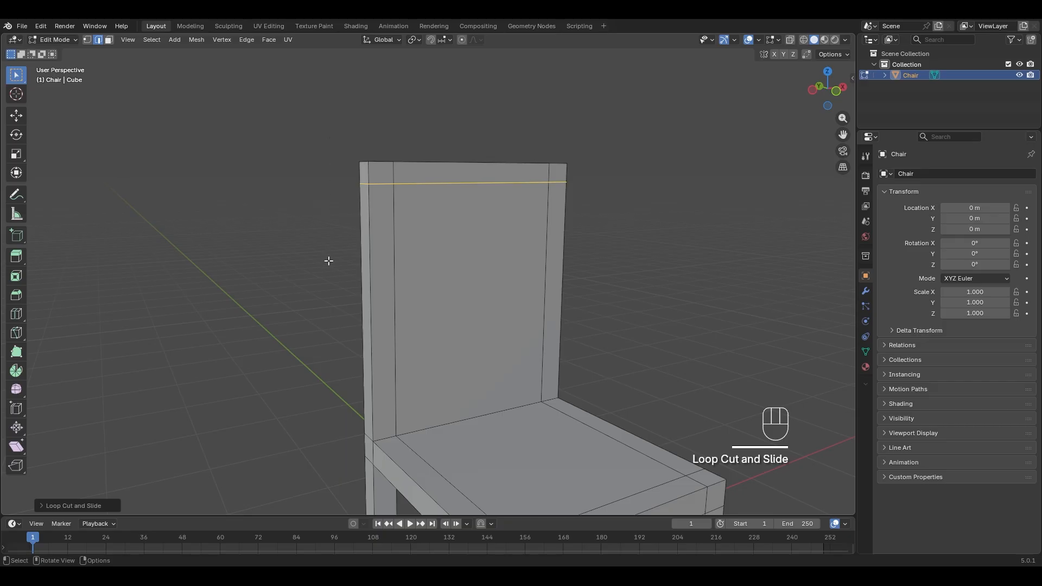
{"action": "key", "text": "ctrl+r"}
{"action": "left_click", "coordinate": [400, 284]}
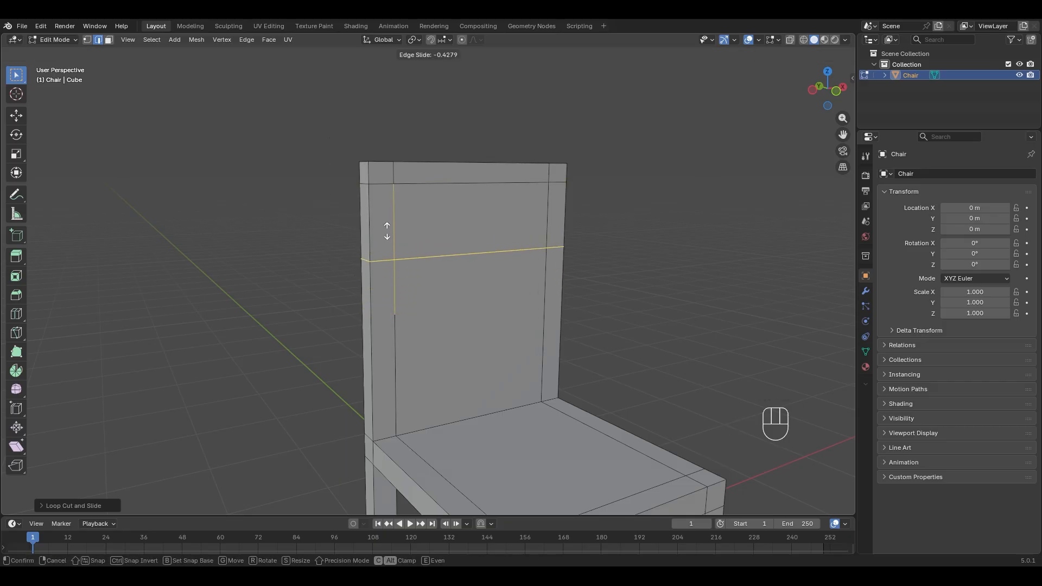
{"action": "left_click", "coordinate": [387, 231]}
{"action": "key", "text": "ctrl+z"}
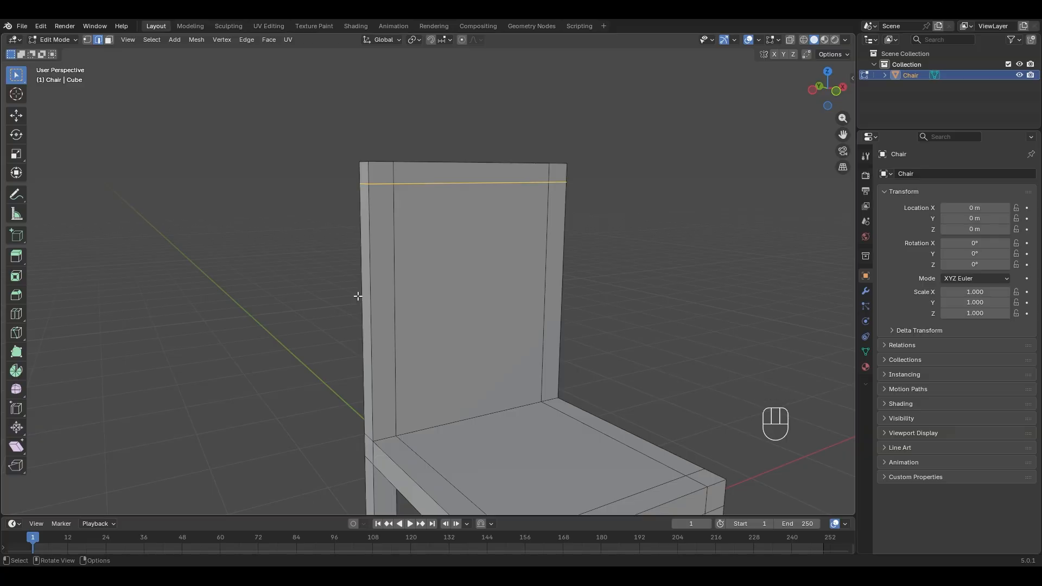
- Add three horizontal loop cuts across the chair back
{"action": "key", "text": "ctrl+r"}
{"action": "scroll", "coordinate": [358, 296], "scroll_direction": "up", "scroll_amount": 2}
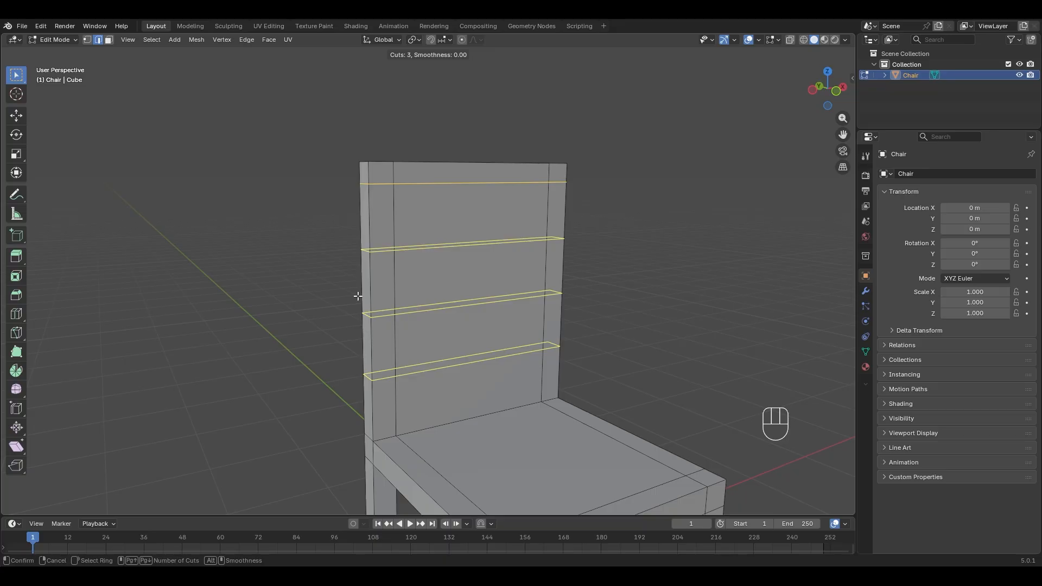
{"action": "left_click", "coordinate": [358, 296]}
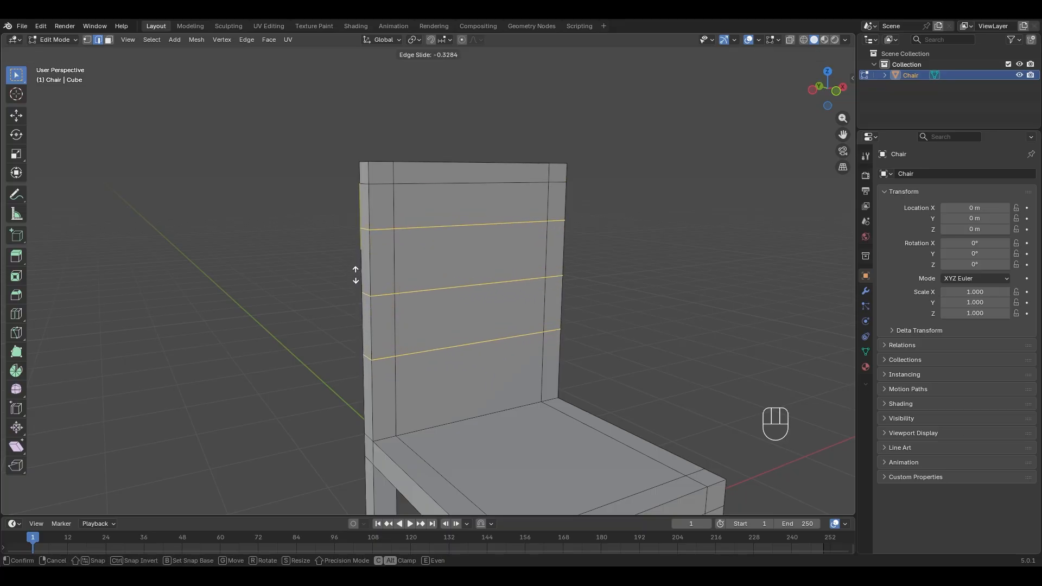
{"action": "left_click", "coordinate": [355, 275]}
{"action": "middle_click_drag", "start_coordinate": [360, 272], "coordinate": [445, 207]}
- Add four evenly spaced vertical loop cuts down the backrest and seat
{"action": "key", "text": "ctrl+r"}
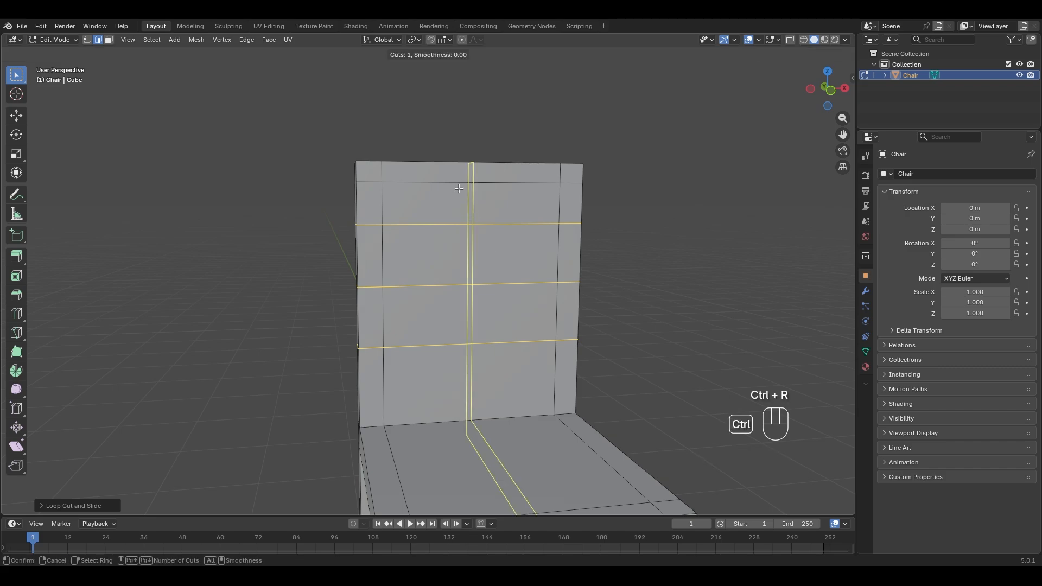
{"action": "scroll", "coordinate": [459, 186], "scroll_direction": "up", "scroll_amount": 3}
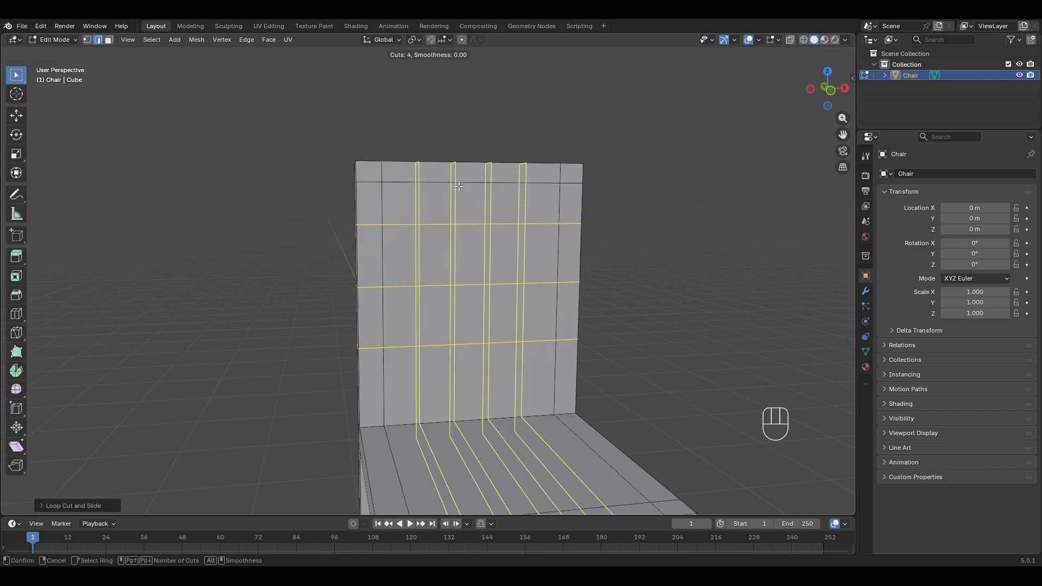
{"action": "left_click", "coordinate": [459, 186]}
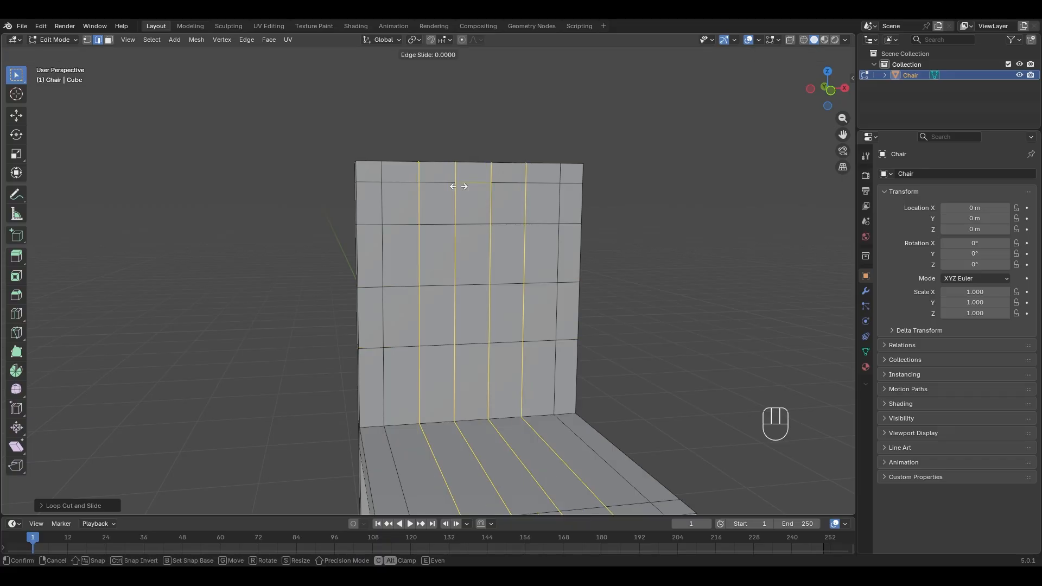
{"action": "right_click", "coordinate": [459, 185]}
{"action": "middle_click_drag", "start_coordinate": [460, 185], "coordinate": [571, 250]}
- Select a backrest column's faces and test deleting them, undoing the deletion
{"action": "key", "text": "b"}
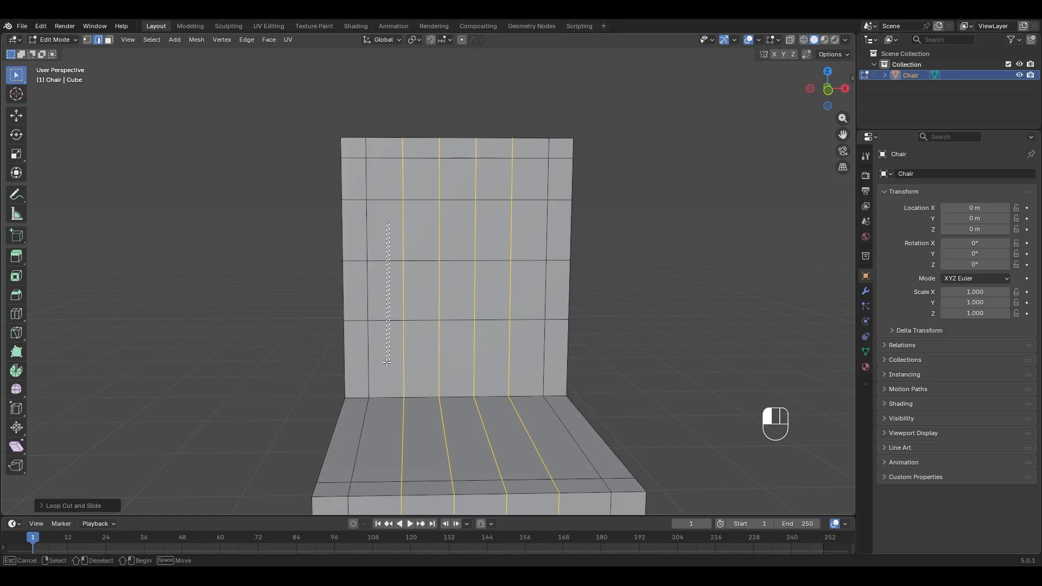
{"action": "left_click_drag", "start_coordinate": [387, 363], "coordinate": [387, 363]}
{"action": "middle_click_drag", "start_coordinate": [387, 359], "coordinate": [397, 350]}
{"action": "key", "text": "3"}
{"action": "left_click_drag", "start_coordinate": [388, 227], "coordinate": [386, 346]}
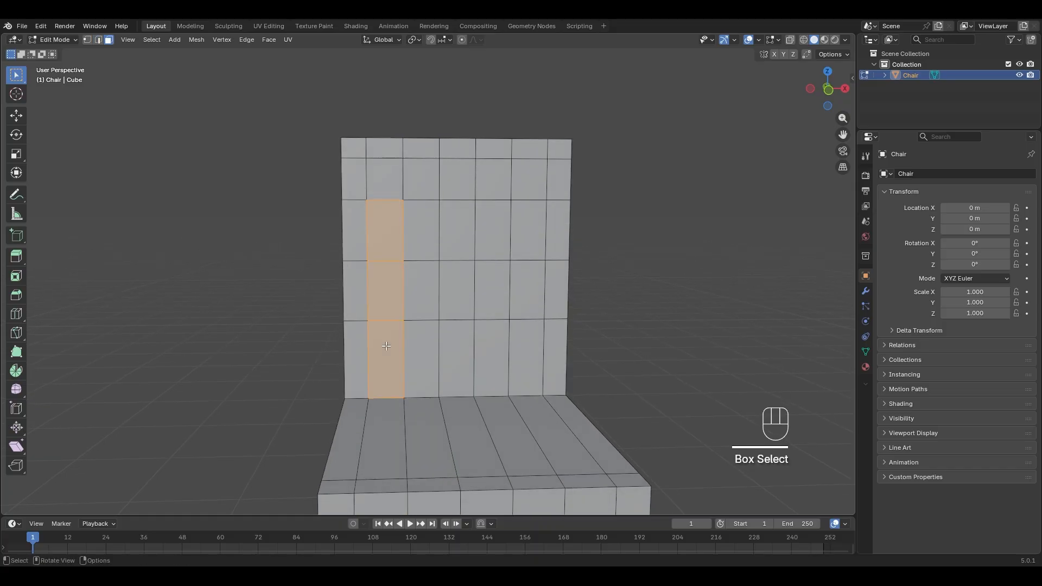
{"action": "key", "text": "x"}
{"action": "left_click", "coordinate": [372, 362]}
{"action": "middle_click_drag", "start_coordinate": [372, 363], "coordinate": [447, 266]}
{"action": "key", "text": "ctrl+z"}
{"action": "key", "text": "x"}
{"action": "left_click", "coordinate": [428, 321]}
{"action": "key", "text": "ctrl+z"}
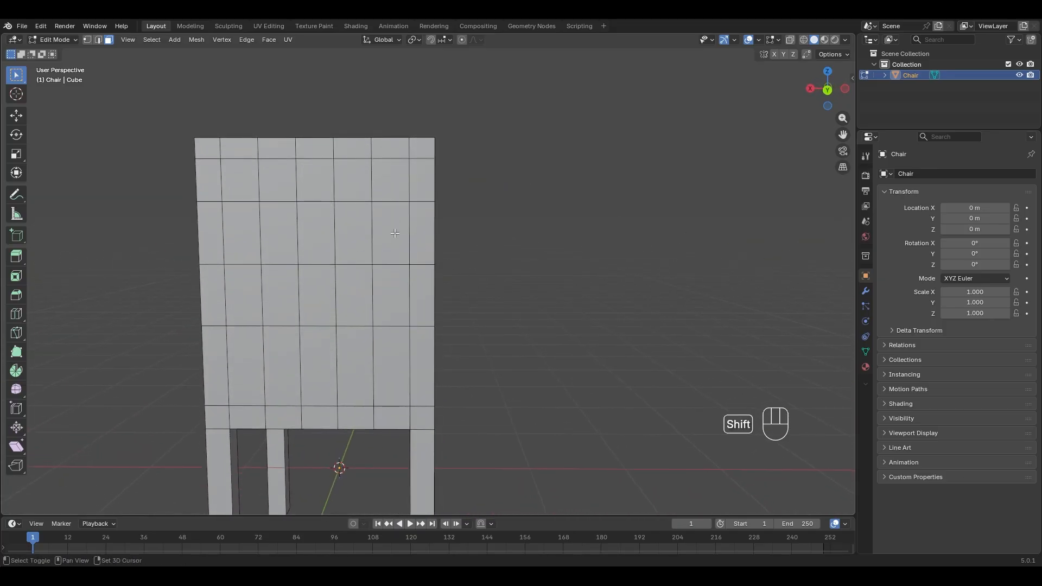
{"action": "middle_click_drag", "start_coordinate": [395, 234], "coordinate": [229, 235]}
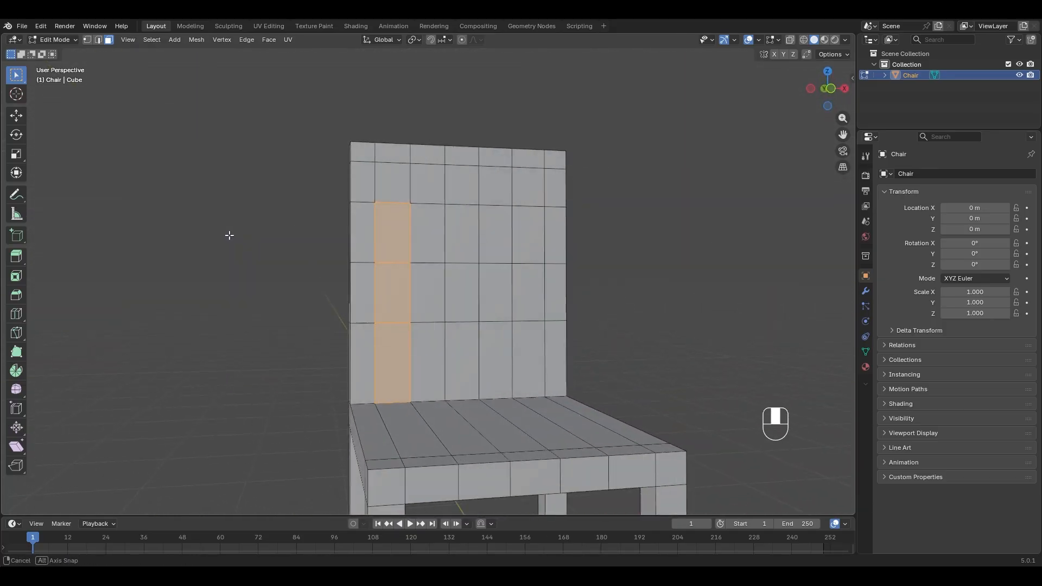
{"action": "middle_click_drag", "start_coordinate": [402, 235], "coordinate": [667, 282]}
- Add the column's back faces, bridge them, and undo the result
{"action": "left_click", "coordinate": [406, 245], "text": "shift"}
{"action": "left_click", "coordinate": [406, 298], "text": "shift"}
{"action": "left_click", "coordinate": [410, 356], "text": "shift"}
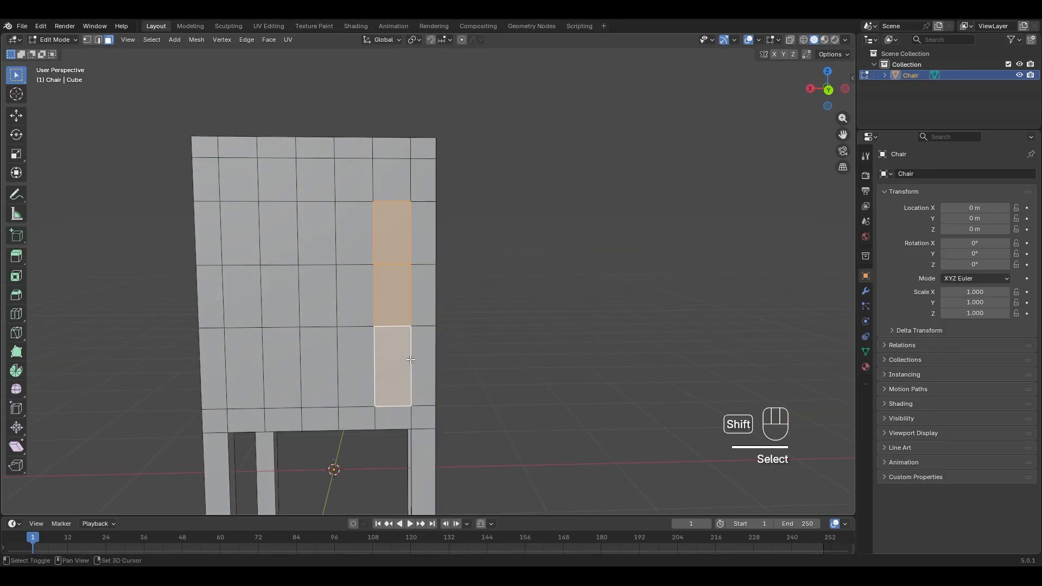
{"action": "middle_click_drag", "start_coordinate": [542, 291], "coordinate": [338, 310]}
{"action": "right_click", "coordinate": [301, 286]}
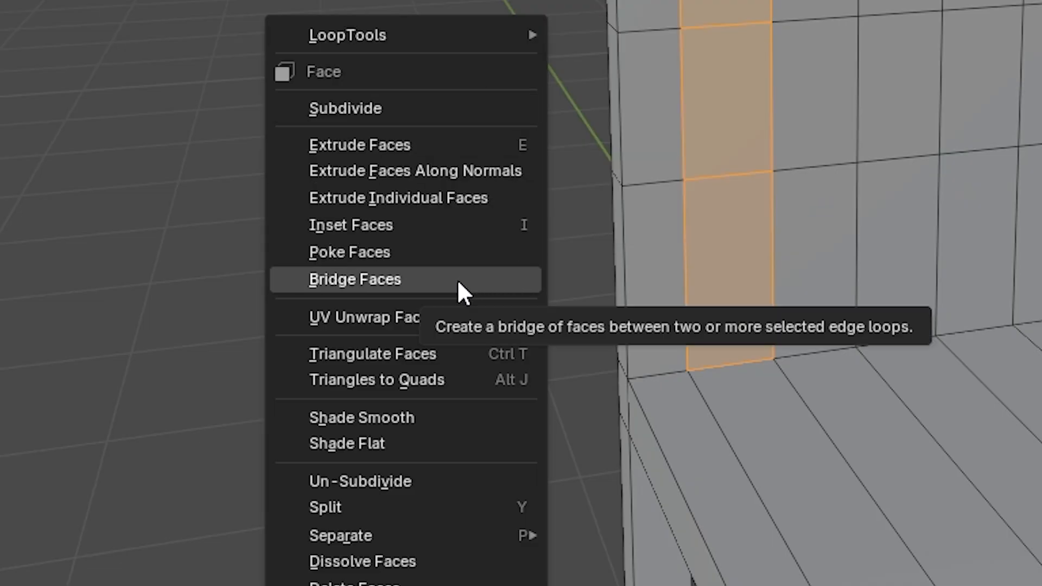
{"action": "left_click", "coordinate": [456, 279]}
{"action": "middle_click_drag", "start_coordinate": [342, 353], "coordinate": [305, 345]}
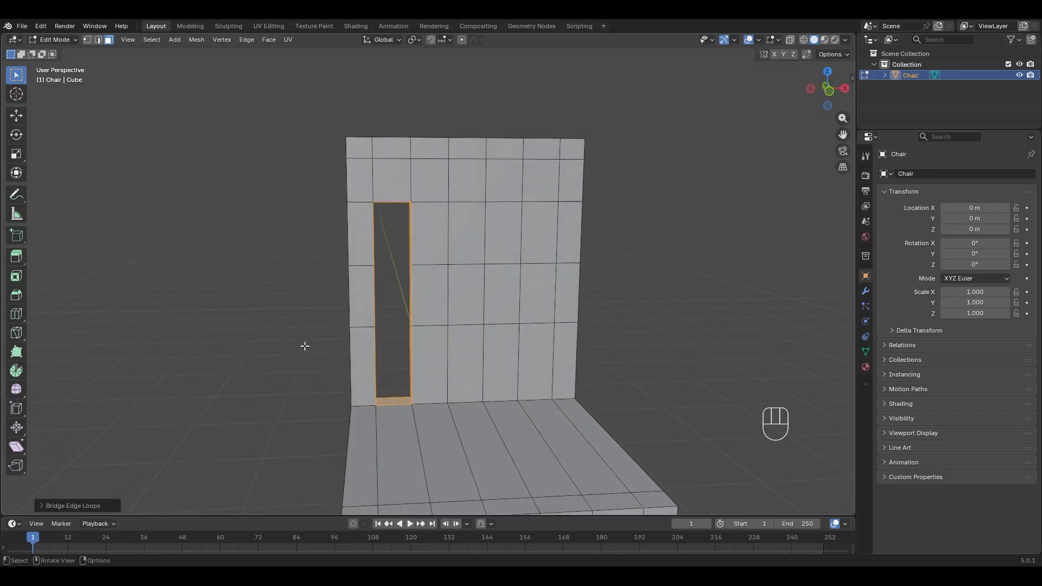
{"action": "key", "text": "ctrl+z"}
- Bridge the first column's front and back faces into an opening
{"action": "left_click", "coordinate": [400, 178], "text": "shift"}
{"action": "middle_click_drag", "start_coordinate": [401, 177], "coordinate": [622, 189]}
{"action": "left_click", "coordinate": [402, 182], "text": "shift"}
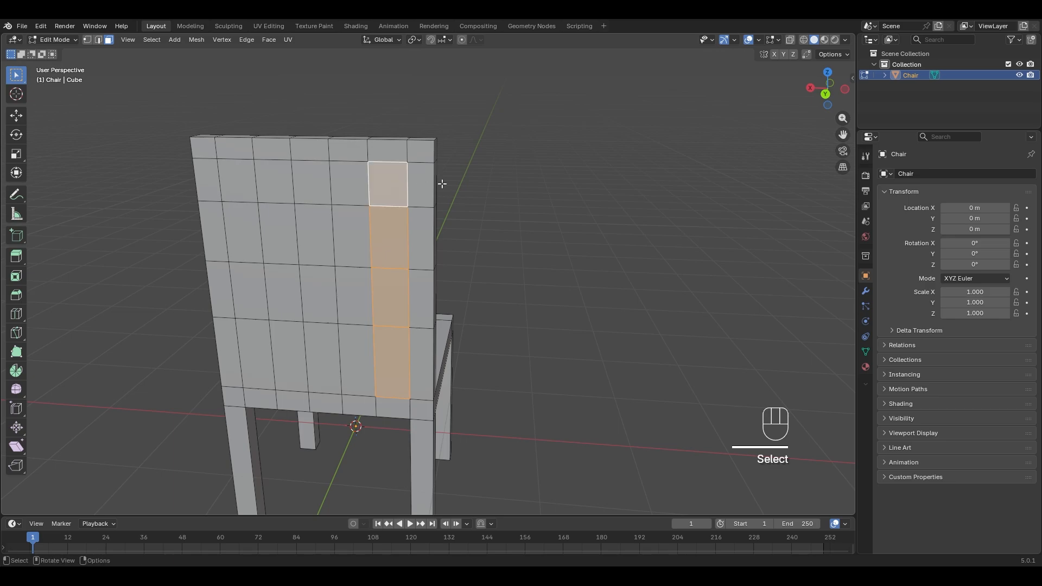
{"action": "middle_click_drag", "start_coordinate": [442, 184], "coordinate": [468, 198]}
{"action": "right_click", "coordinate": [282, 187]}
{"action": "left_click", "coordinate": [278, 187]}
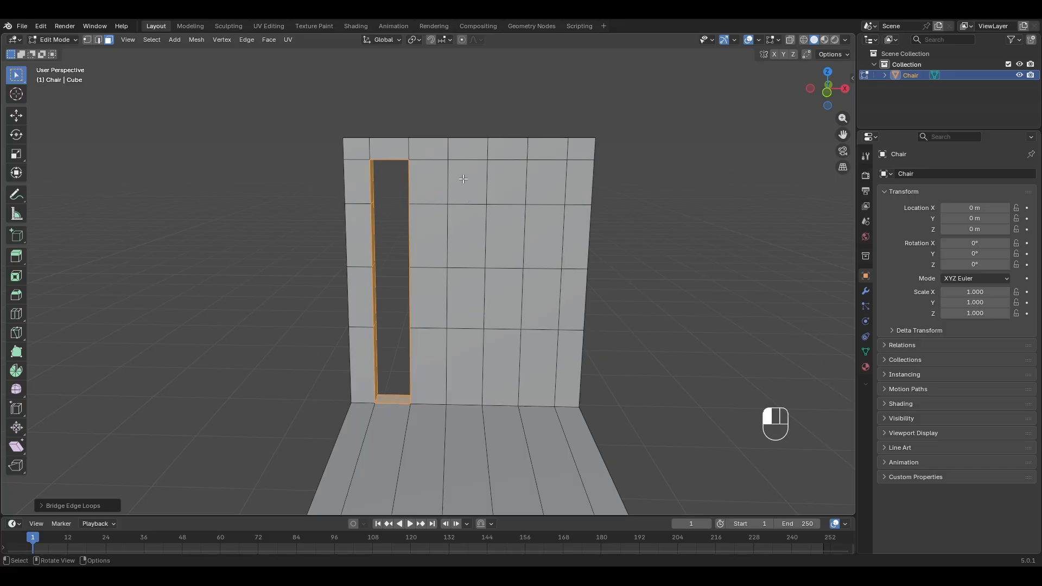
- Select the second column's front and back faces and bridge them into an opening
{"action": "left_click", "coordinate": [463, 180]}
{"action": "left_click", "coordinate": [462, 340], "text": "shift"}
{"action": "middle_click_drag", "start_coordinate": [460, 315], "coordinate": [543, 248]}
{"action": "left_click", "coordinate": [463, 231], "text": "shift"}
{"action": "left_click", "coordinate": [474, 277], "text": "shift"}
{"action": "left_click", "coordinate": [476, 187], "text": "shift"}
{"action": "left_click", "coordinate": [471, 228], "text": "shift"}
{"action": "left_click", "coordinate": [483, 350], "text": "shift"}
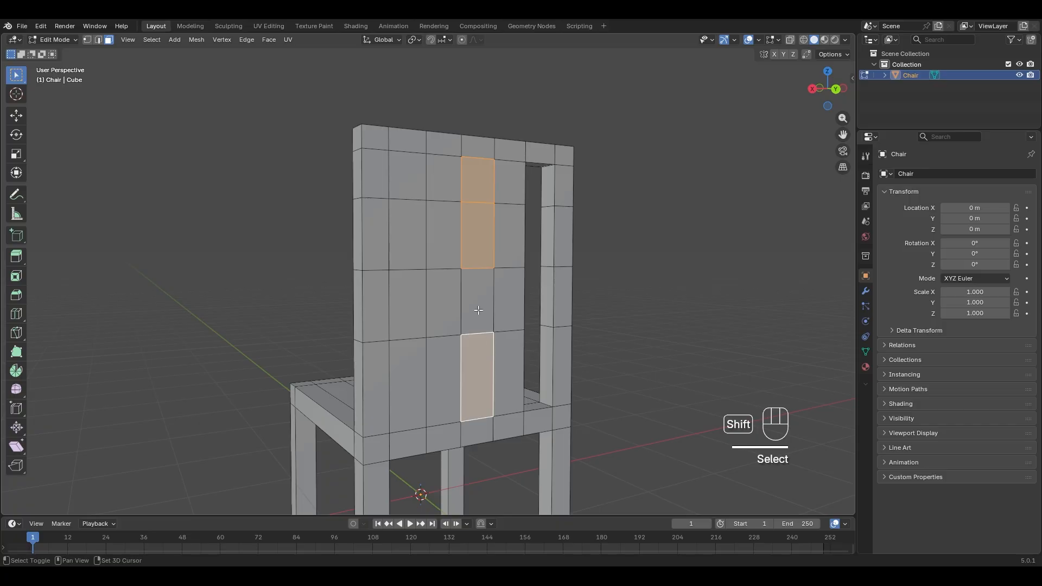
{"action": "left_click", "coordinate": [478, 310], "text": "shift"}
{"action": "middle_click_drag", "start_coordinate": [478, 310], "coordinate": [643, 261]}
{"action": "right_click", "coordinate": [619, 281]}
{"action": "left_click", "coordinate": [611, 281], "text": "shift"}
- Select the right column's four front faces and try a bridge, then undo it
{"action": "left_click", "coordinate": [494, 152]}
{"action": "left_click", "coordinate": [495, 205], "text": "shift"}
{"action": "left_click", "coordinate": [490, 266], "text": "shift"}
{"action": "left_click", "coordinate": [492, 322], "text": "shift"}
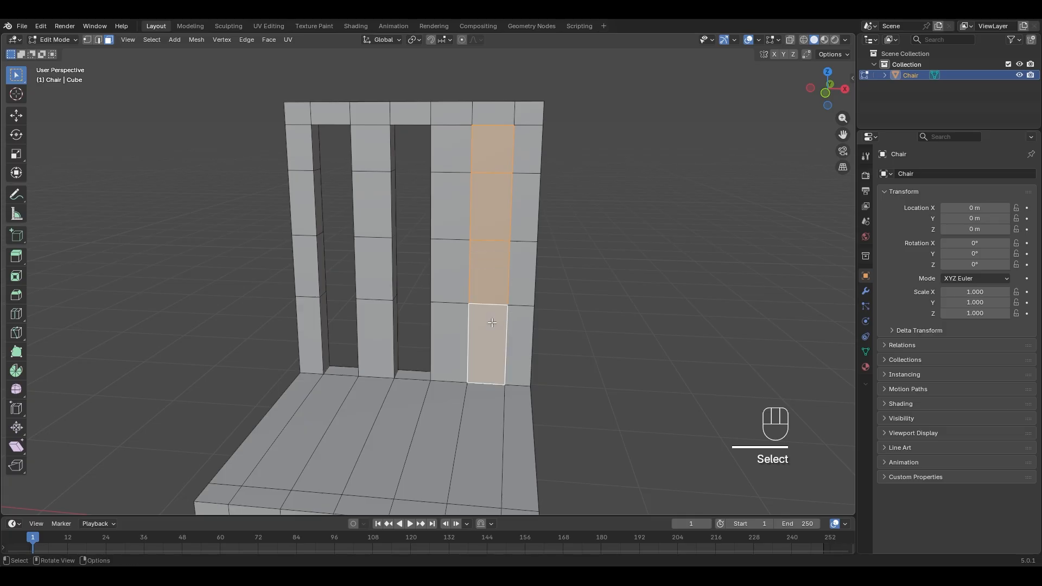
{"action": "right_click", "coordinate": [491, 323]}
{"action": "left_click", "coordinate": [490, 323]}
{"action": "middle_click_drag", "start_coordinate": [604, 314], "coordinate": [387, 238]}
{"action": "key", "text": "ctrl+z"}
- Add the right column's back faces and bridge them into the third opening
{"action": "left_click", "coordinate": [494, 155], "text": "shift"}
{"action": "left_click", "coordinate": [493, 198], "text": "shift"}
{"action": "left_click", "coordinate": [501, 263], "text": "shift"}
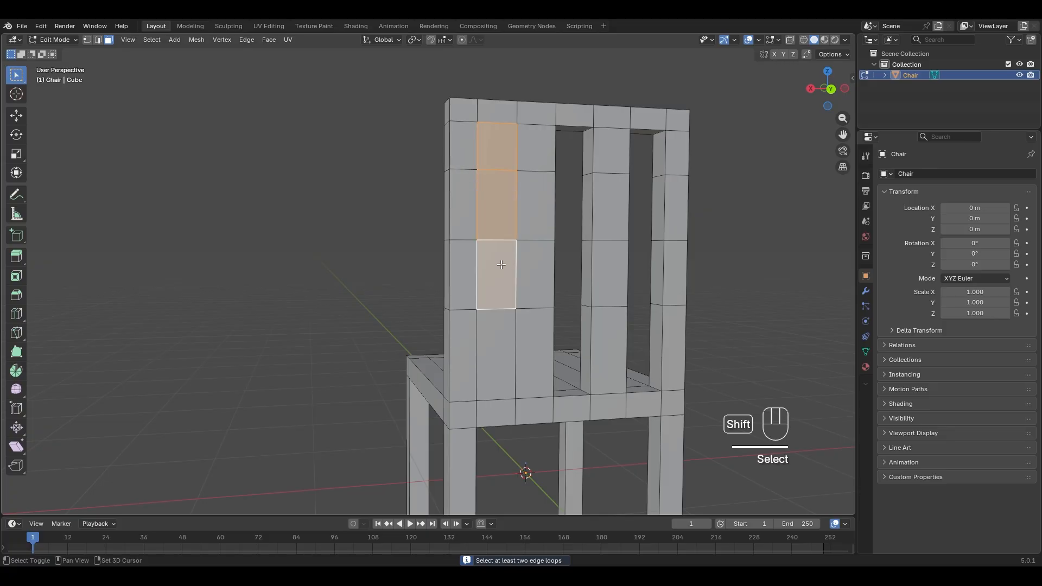
{"action": "left_click", "coordinate": [491, 347], "text": "shift"}
{"action": "right_click", "coordinate": [474, 314]}
{"action": "left_click", "coordinate": [474, 314]}
{"action": "middle_click_drag", "start_coordinate": [474, 314], "coordinate": [699, 308]}
{"action": "middle_click_drag", "start_coordinate": [676, 302], "coordinate": [522, 300]}
- Return to Object Mode, view the Chair's material, and switch to the Shading workspace
{"action": "key", "text": "Tab"}
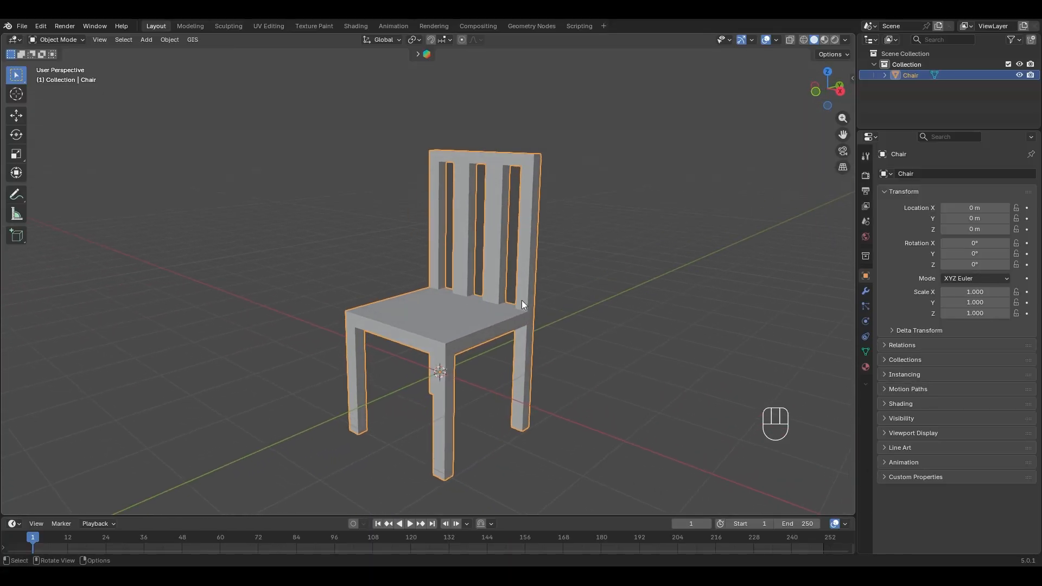
{"action": "left_click", "coordinate": [865, 368]}
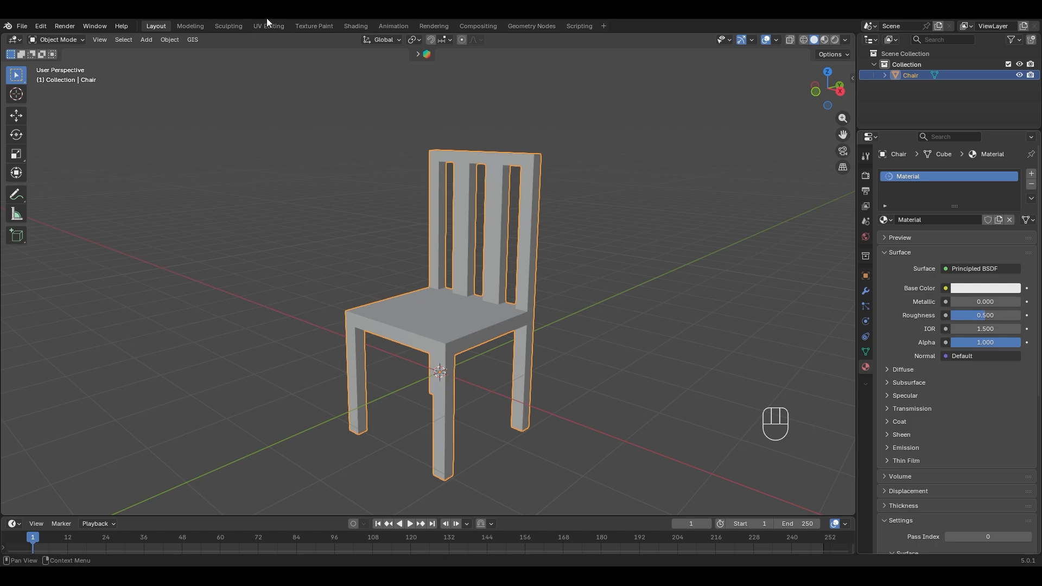
{"action": "left_click", "coordinate": [357, 28]}
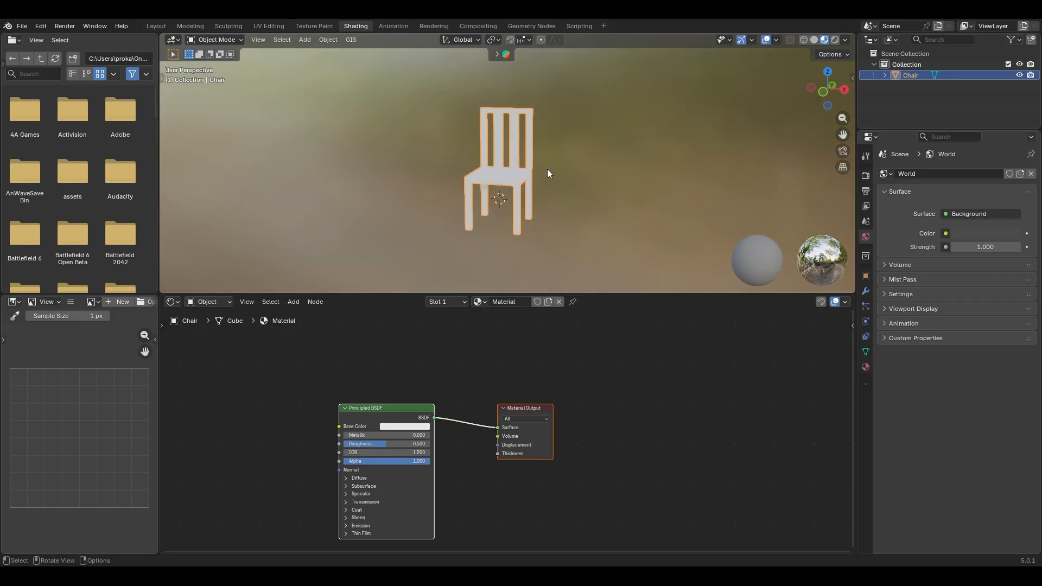
- Rearrange the Material Output and Principled BSDF nodes in the Shading workspace
{"action": "scroll", "coordinate": [548, 171], "scroll_direction": "up", "scroll_amount": 3}
{"action": "middle_click_drag", "start_coordinate": [548, 171], "coordinate": [503, 175]}
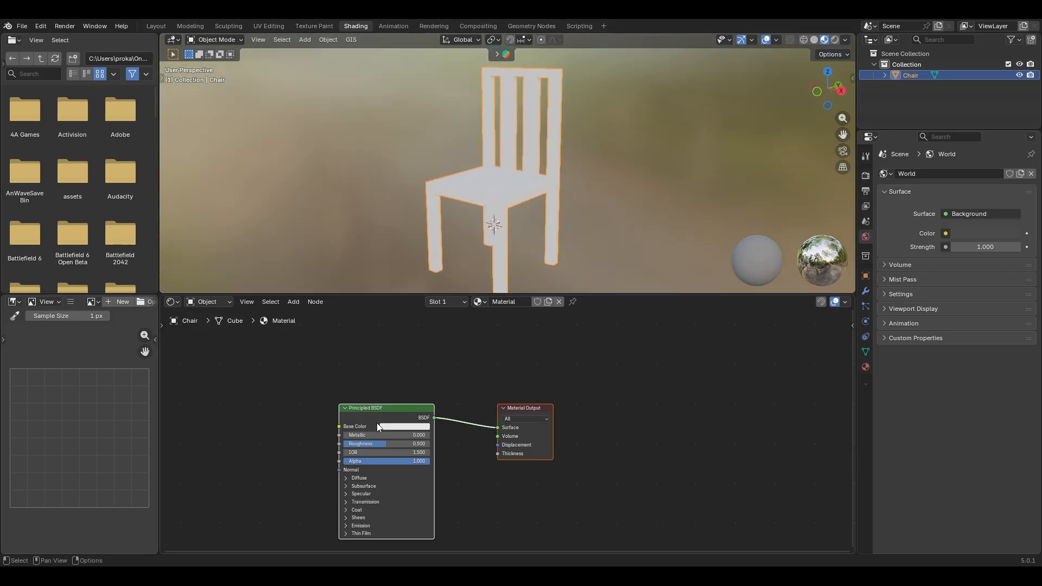
{"action": "left_click_drag", "start_coordinate": [533, 402], "coordinate": [562, 372]}
{"action": "left_click_drag", "start_coordinate": [529, 407], "coordinate": [599, 373]}
{"action": "left_click_drag", "start_coordinate": [386, 409], "coordinate": [389, 359]}
- Set the Principled BSDF base colour to a near-white
{"action": "left_click", "coordinate": [407, 376]}
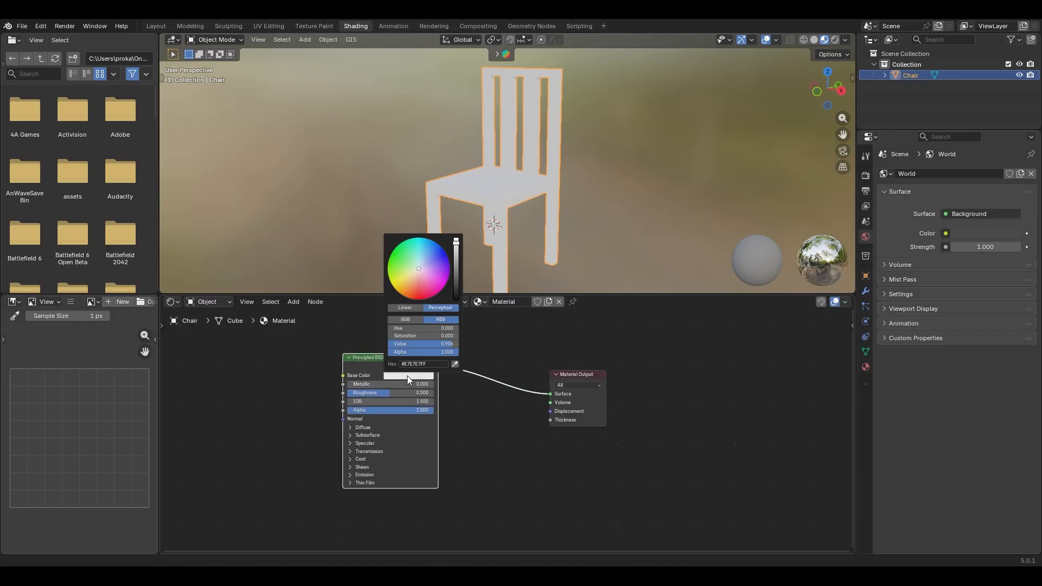
{"action": "left_click", "coordinate": [418, 266]}
{"action": "mouse_move", "coordinate": [416, 266]}
{"action": "left_mouse_down"}
{"action": "mouse_move", "coordinate": [396, 266]}
{"action": "mouse_move", "coordinate": [418, 268]}
{"action": "left_mouse_up"}
{"action": "left_click_drag", "start_coordinate": [402, 383], "coordinate": [350, 383]}
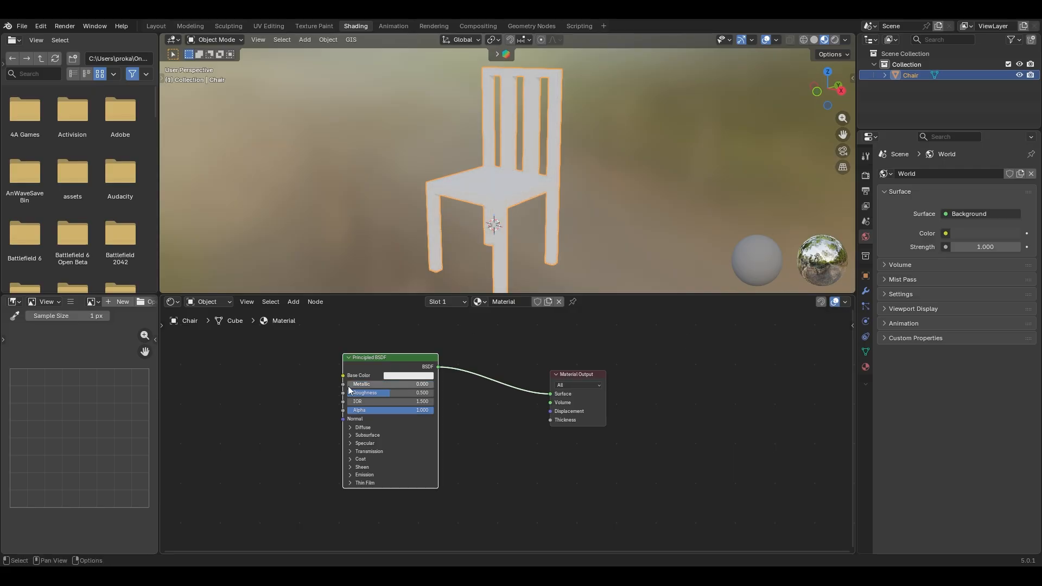
- Try Roughness 1.000, undo it, then lower Alpha to 0.000
{"action": "mouse_move", "coordinate": [535, 226]}
{"action": "middle_mouse_down"}
{"action": "mouse_move", "coordinate": [578, 213]}
{"action": "mouse_move", "coordinate": [530, 227]}
{"action": "middle_mouse_up"}
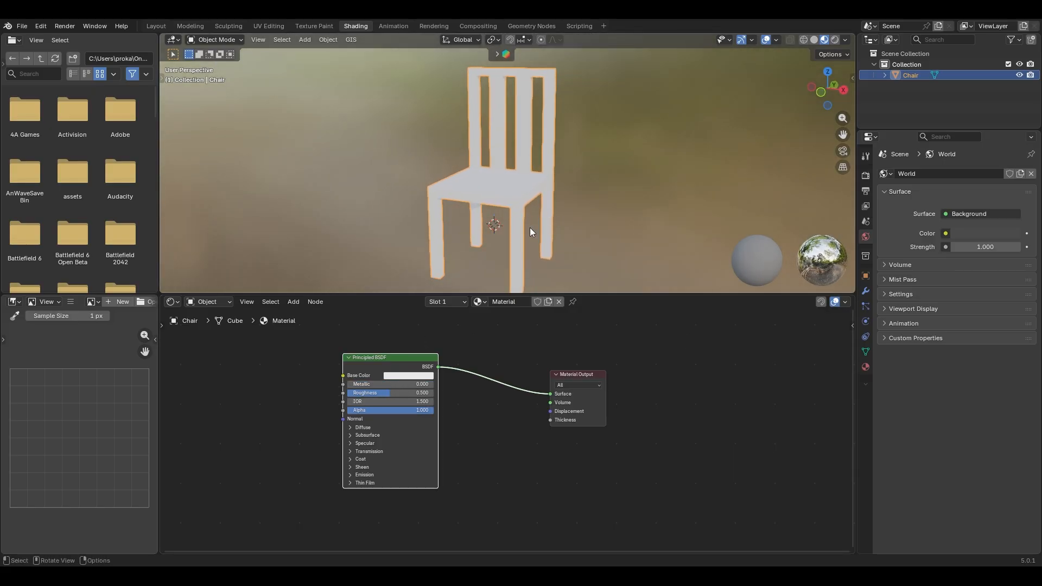
{"action": "middle_click_drag", "start_coordinate": [464, 265], "coordinate": [437, 263]}
{"action": "left_click_drag", "start_coordinate": [368, 391], "coordinate": [347, 393]}
{"action": "key", "text": "ctrl+z"}
{"action": "key", "text": "ctrl+z"}
{"action": "key", "text": "ctrl+z"}
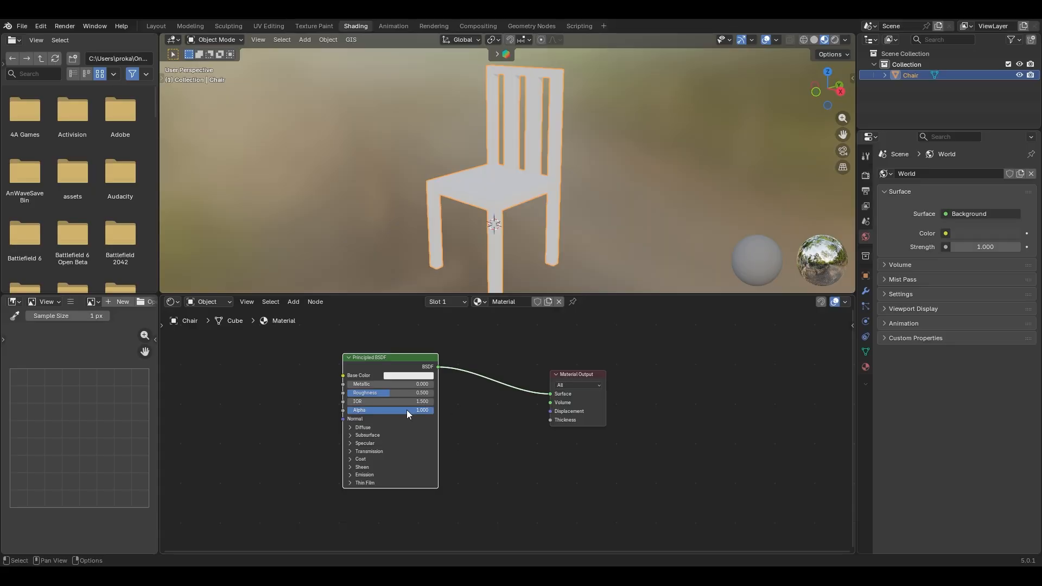
{"action": "left_click_drag", "start_coordinate": [407, 413], "coordinate": [434, 413]}
- Enlarge the 3D view by resizing the node editor, file browser and properties areas
{"action": "middle_click_drag", "start_coordinate": [512, 213], "coordinate": [501, 226], "text": "shift"}
{"action": "left_click_drag", "start_coordinate": [587, 295], "coordinate": [587, 378]}
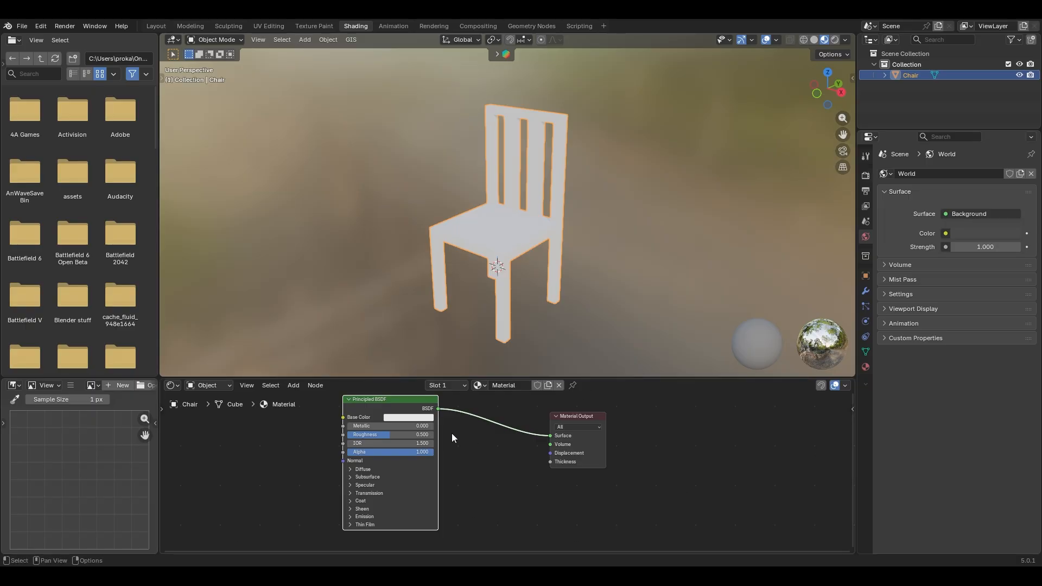
{"action": "left_click_drag", "start_coordinate": [481, 379], "coordinate": [483, 371]}
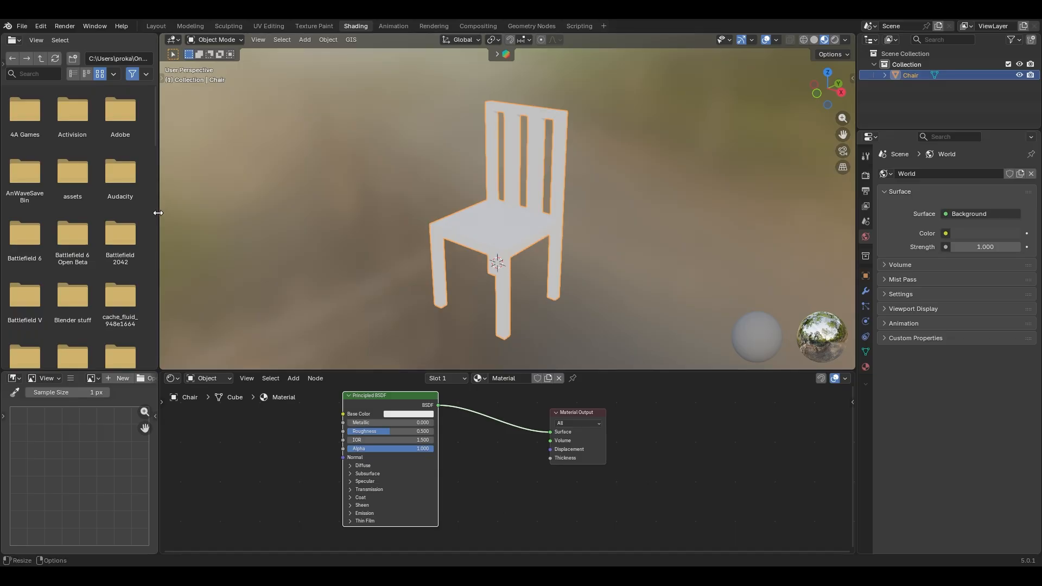
{"action": "left_click_drag", "start_coordinate": [158, 213], "coordinate": [9, 204]}
{"action": "middle_click_drag", "start_coordinate": [428, 279], "coordinate": [475, 269], "text": "shift"}
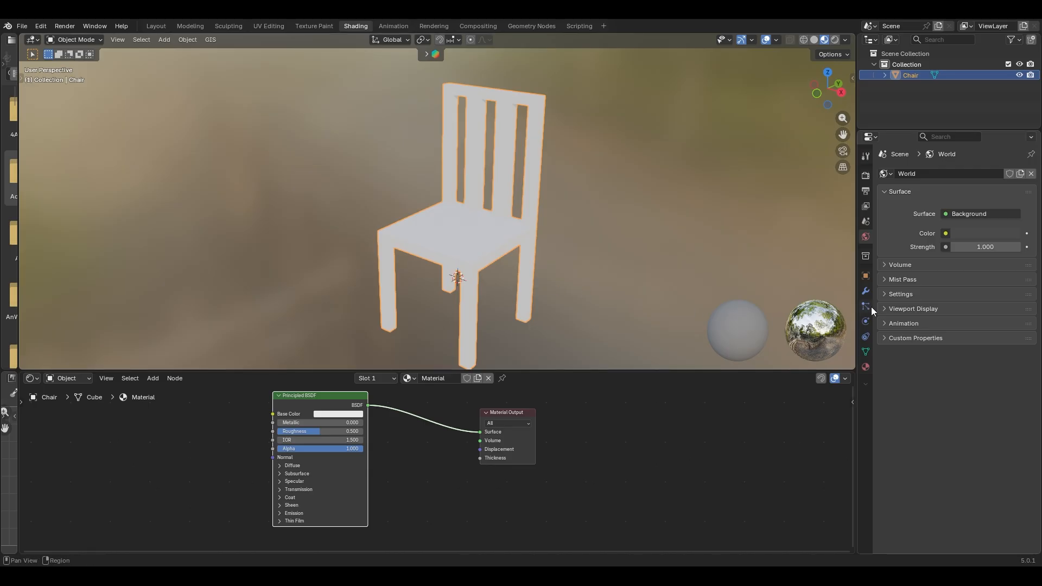
{"action": "left_click_drag", "start_coordinate": [854, 275], "coordinate": [888, 275]}
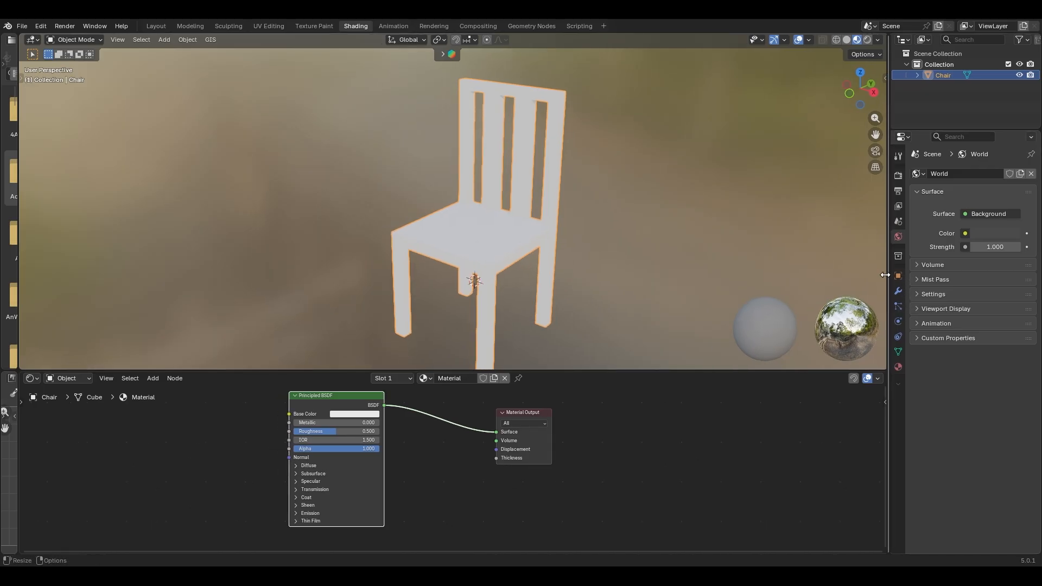
{"action": "left_click_drag", "start_coordinate": [673, 370], "coordinate": [656, 349]}
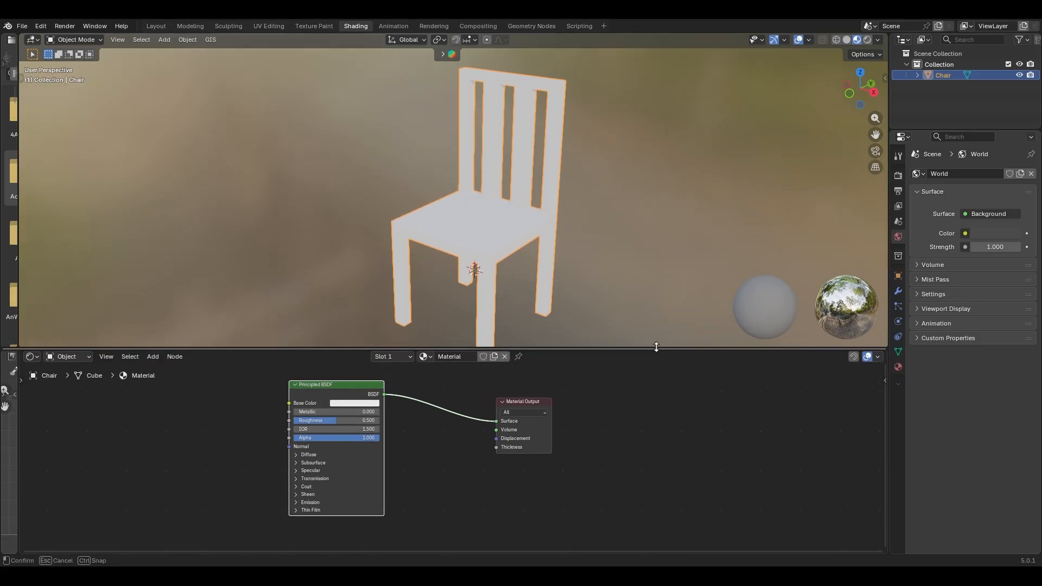
- Change the chair's base colour to a dark orange
{"action": "key", "text": "Home"}
{"action": "left_click", "coordinate": [411, 414]}
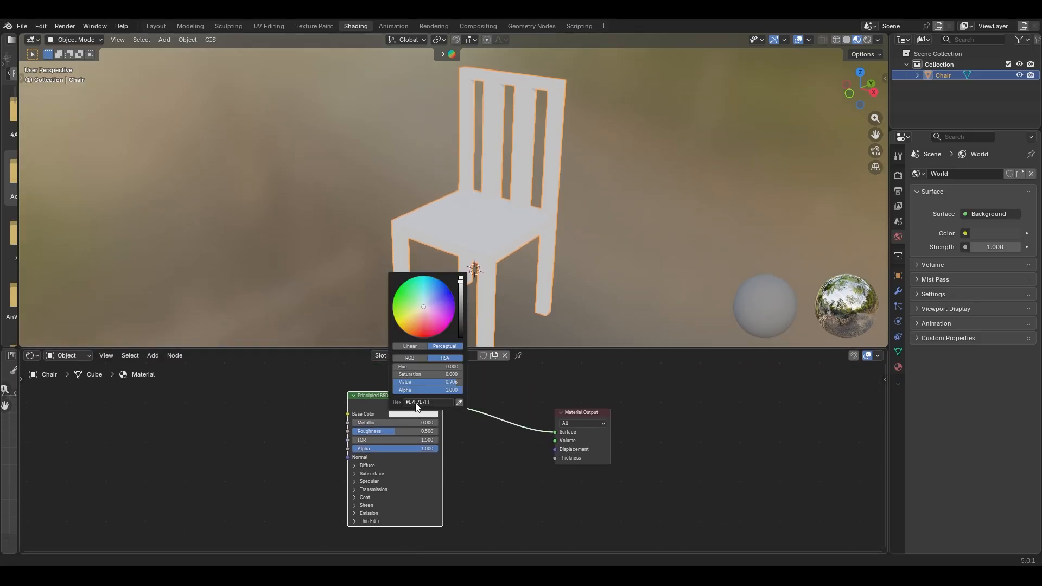
{"action": "left_click_drag", "start_coordinate": [429, 311], "coordinate": [405, 332]}
{"action": "left_click_drag", "start_coordinate": [460, 283], "coordinate": [461, 312]}
{"action": "left_click_drag", "start_coordinate": [406, 331], "coordinate": [403, 331]}
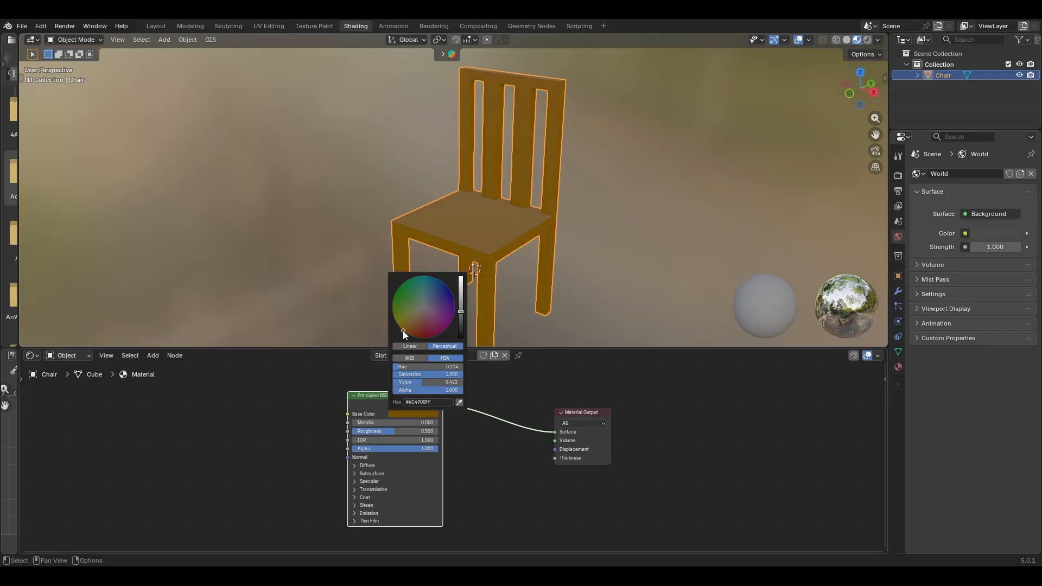
{"action": "middle_click_drag", "start_coordinate": [584, 331], "coordinate": [612, 225]}
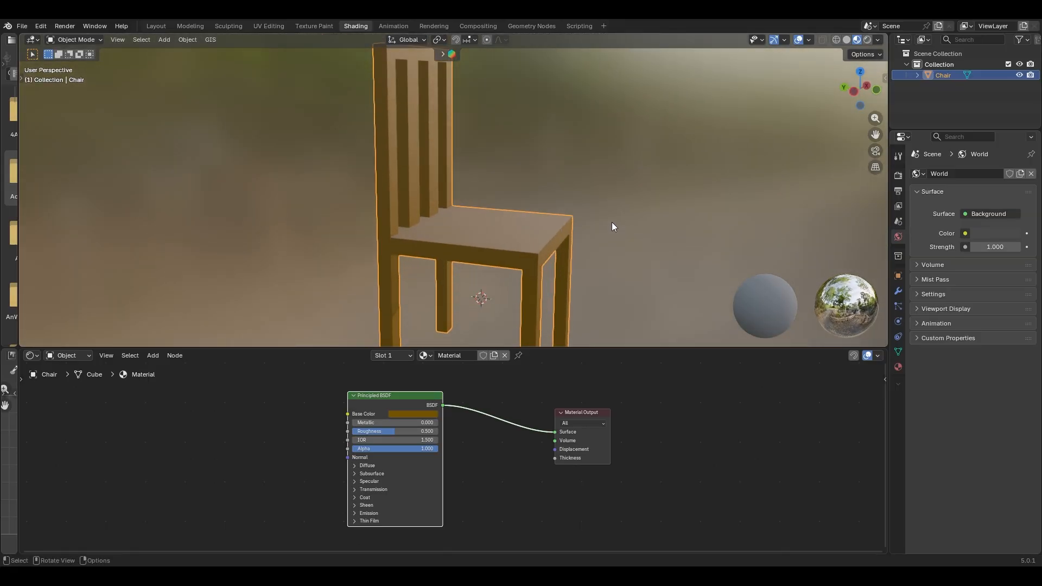
- Raise Roughness to 0.800 and shift the Principled BSDF node to the right
{"action": "left_click_drag", "start_coordinate": [398, 431], "coordinate": [424, 431]}
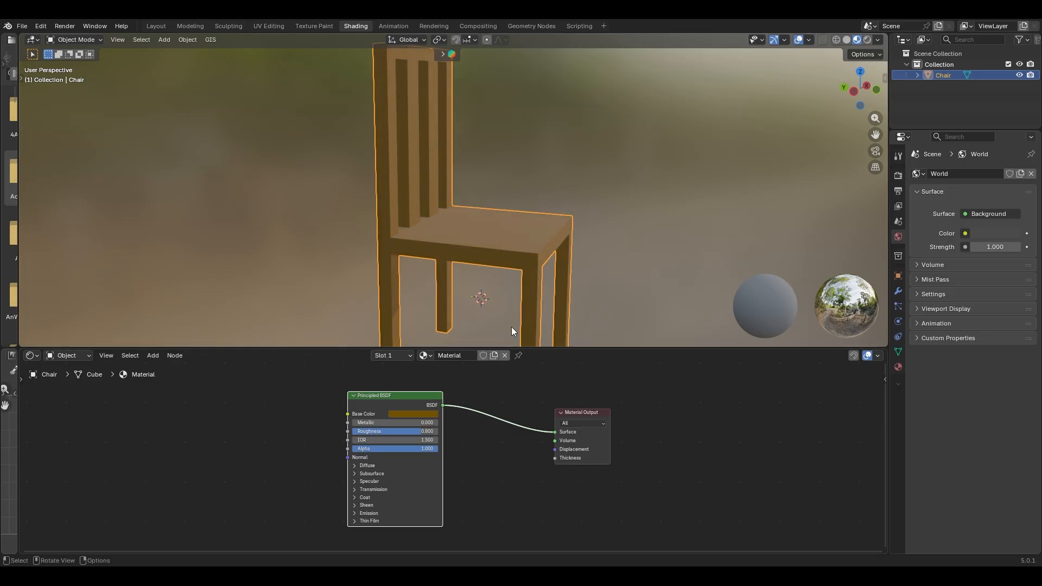
{"action": "middle_click_drag", "start_coordinate": [511, 326], "coordinate": [339, 318]}
{"action": "scroll", "coordinate": [338, 247], "scroll_direction": "down", "scroll_amount": 1}
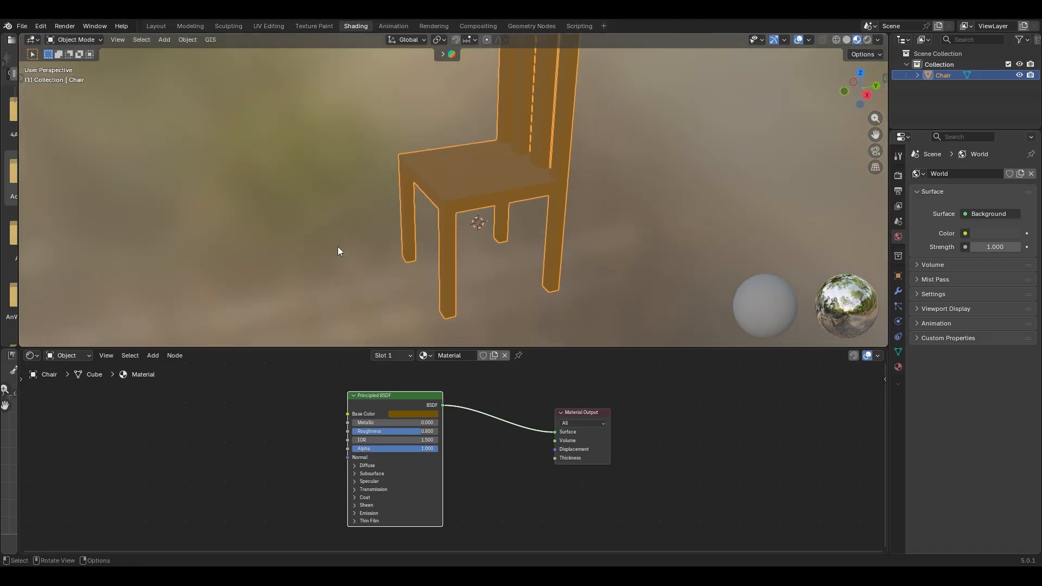
{"action": "middle_click_drag", "start_coordinate": [332, 270], "coordinate": [356, 314], "text": "shift"}
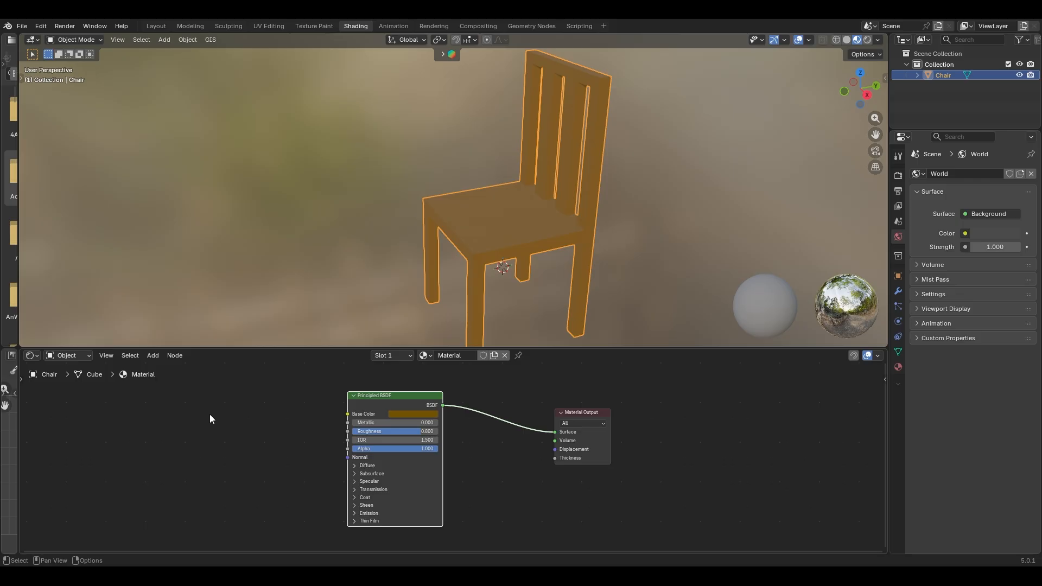
{"action": "middle_click_drag", "start_coordinate": [284, 408], "coordinate": [353, 428]}
{"action": "left_click_drag", "start_coordinate": [498, 414], "coordinate": [557, 414]}
{"action": "middle_click_drag", "start_coordinate": [539, 245], "coordinate": [549, 213]}
- Add a Noise Texture node and connect its Factor to Base Color
{"action": "key", "text": "shift+a"}
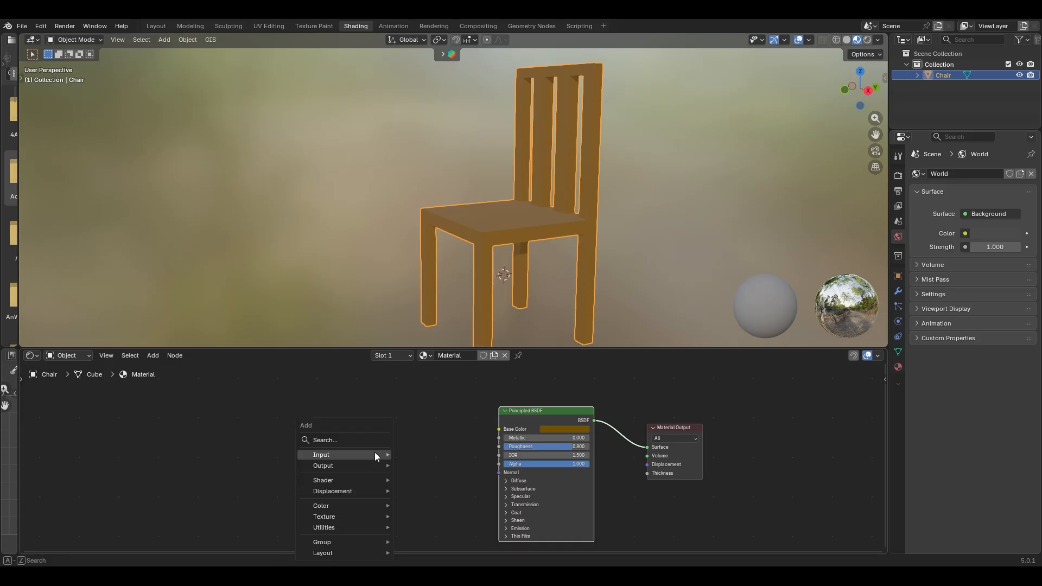
{"action": "mouse_move", "coordinate": [376, 456]}
{"action": "type", "text": "noise"}
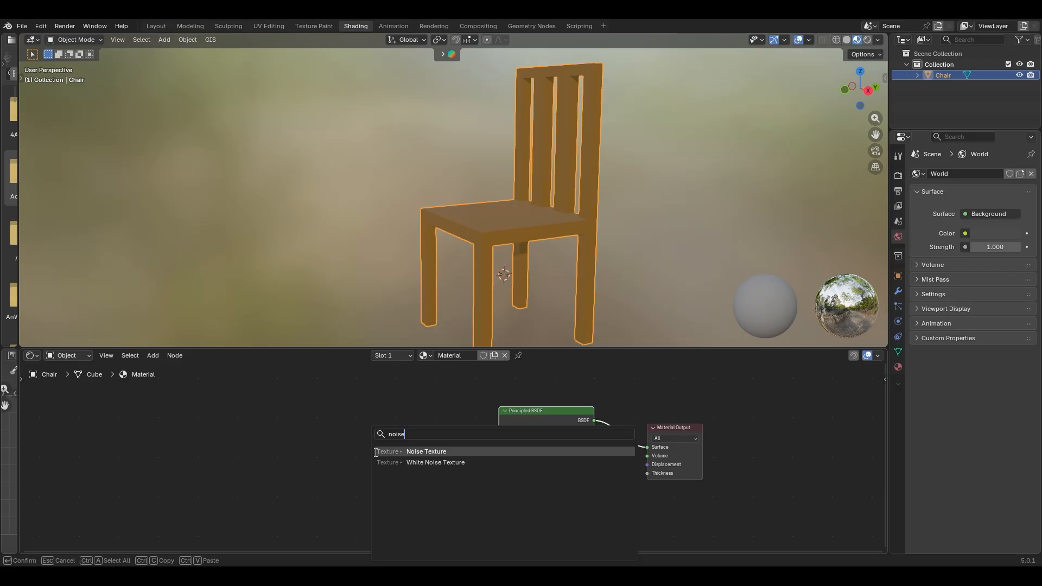
{"action": "left_click", "coordinate": [376, 452]}
{"action": "left_click", "coordinate": [428, 415]}
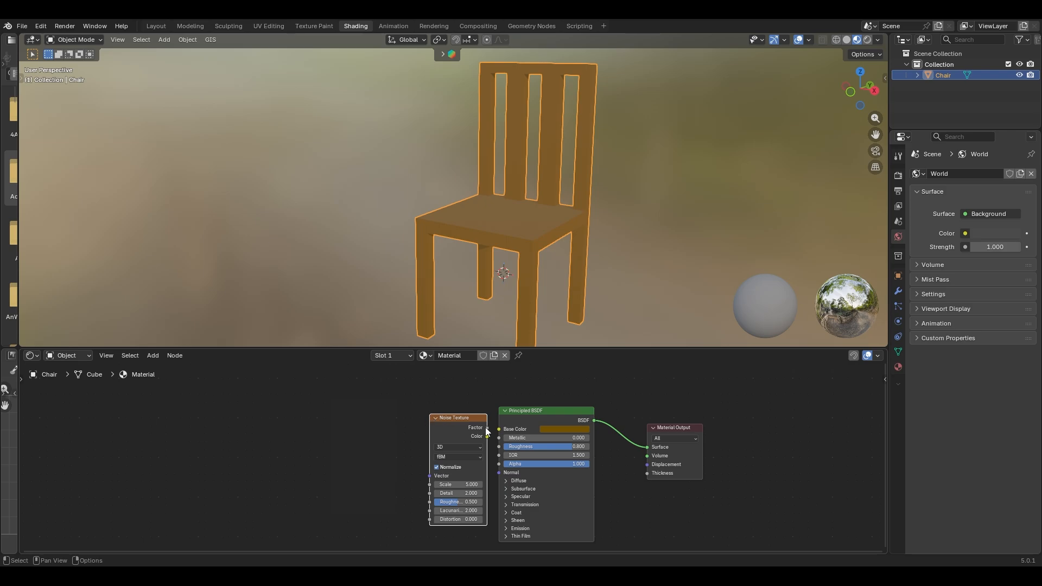
{"action": "left_click_drag", "start_coordinate": [486, 428], "coordinate": [499, 429]}
{"action": "left_click_drag", "start_coordinate": [437, 418], "coordinate": [318, 421]}
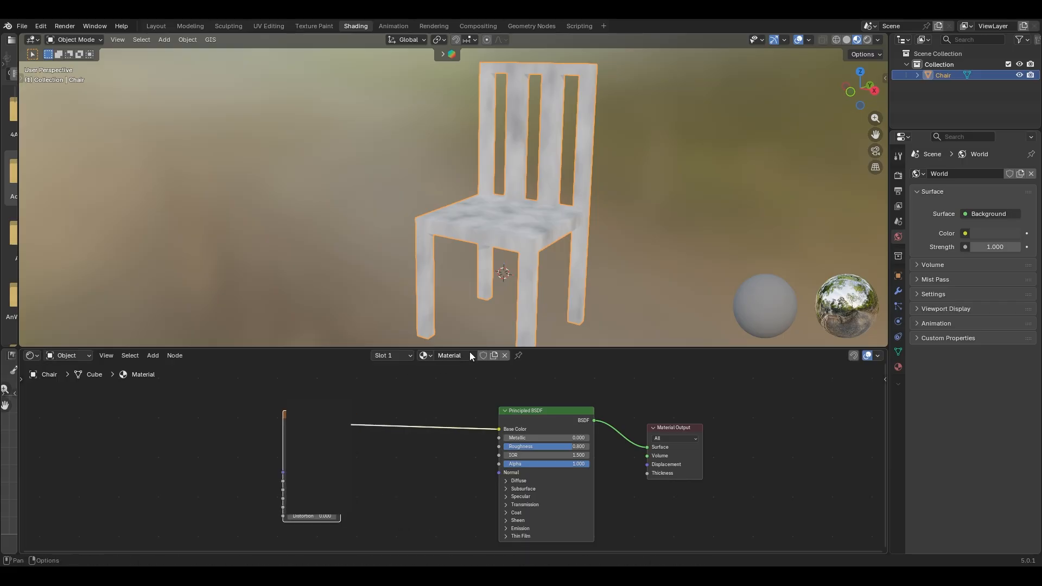
- Rewire the noise Factor into Base Color and set the noise Scale to 54.700
{"action": "middle_click_drag", "start_coordinate": [558, 269], "coordinate": [620, 259]}
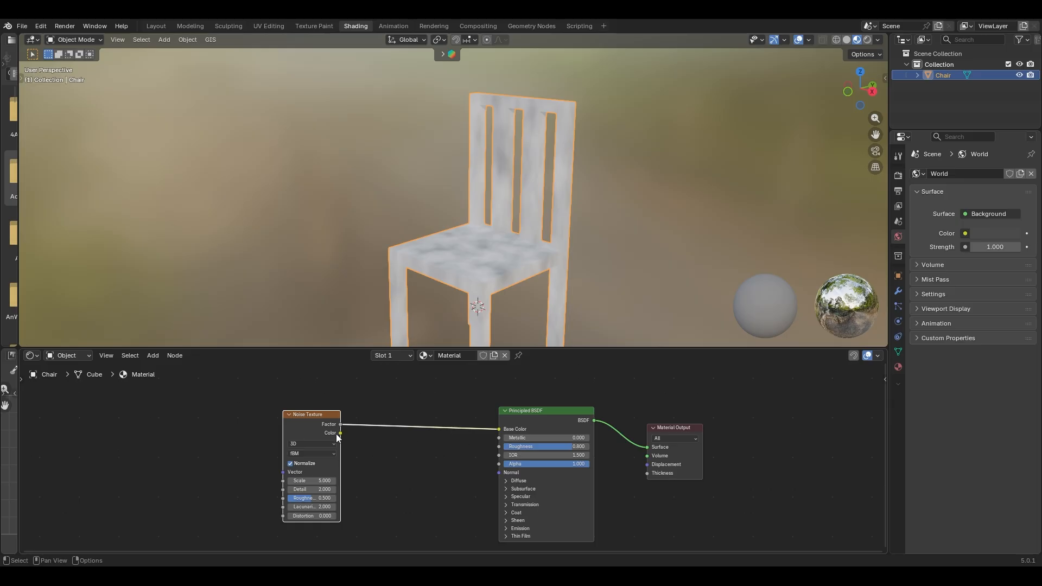
{"action": "left_click_drag", "start_coordinate": [340, 433], "coordinate": [505, 430]}
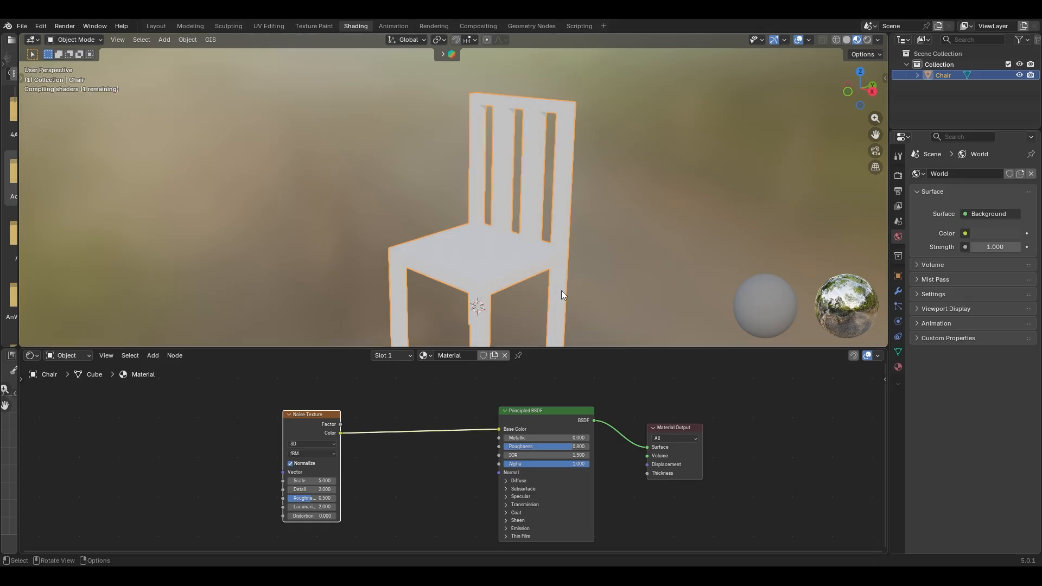
{"action": "middle_click_drag", "start_coordinate": [561, 291], "coordinate": [483, 205]}
{"action": "scroll", "coordinate": [573, 305], "scroll_direction": "up", "scroll_amount": 2}
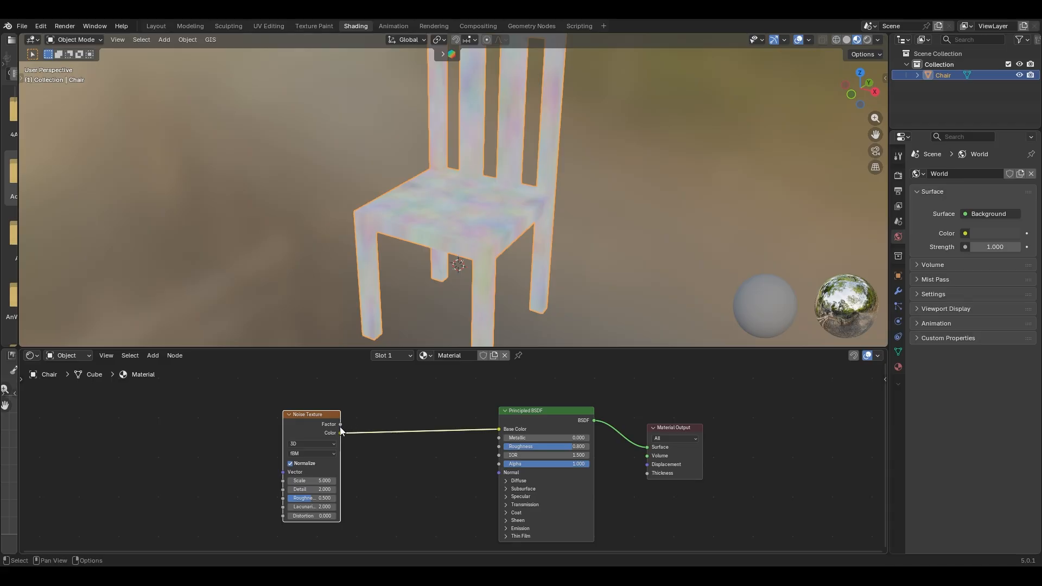
{"action": "left_click_drag", "start_coordinate": [340, 424], "coordinate": [499, 429]}
{"action": "left_click_drag", "start_coordinate": [311, 415], "coordinate": [226, 418]}
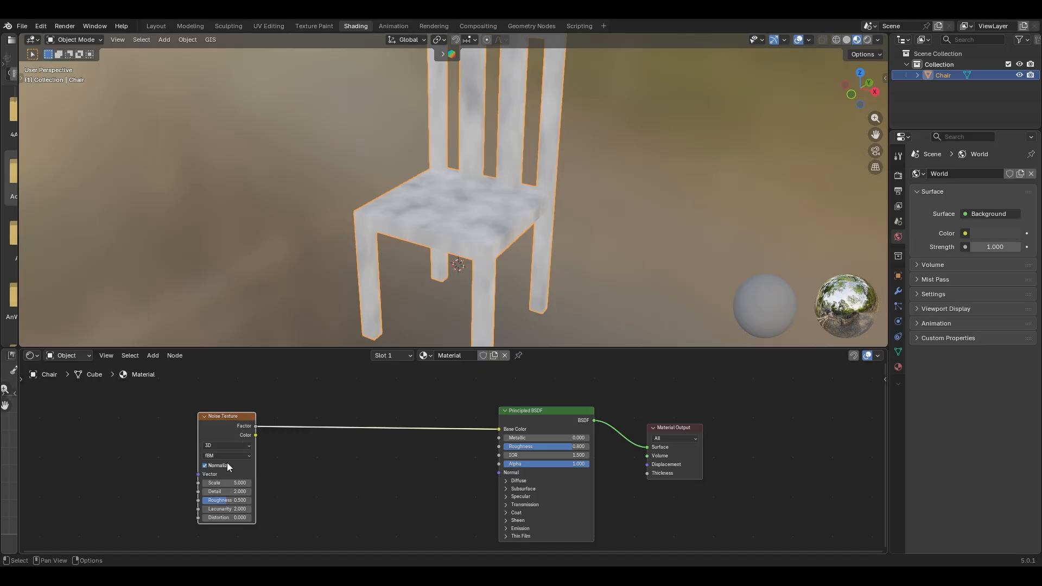
{"action": "left_click_drag", "start_coordinate": [227, 483], "coordinate": [548, 483]}
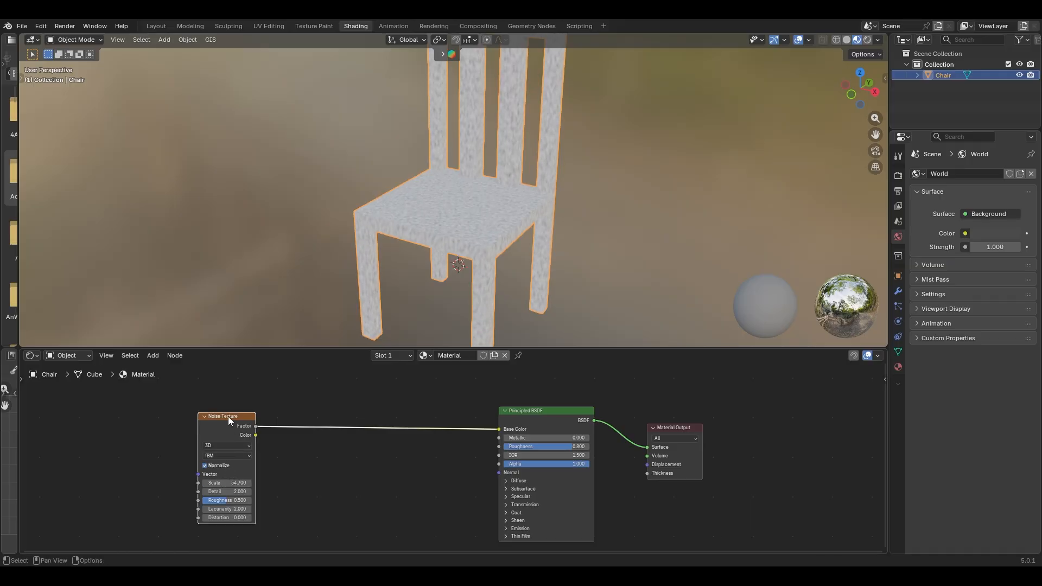
{"action": "left_click_drag", "start_coordinate": [228, 415], "coordinate": [499, 446]}
{"action": "middle_click_drag", "start_coordinate": [524, 286], "coordinate": [502, 275]}
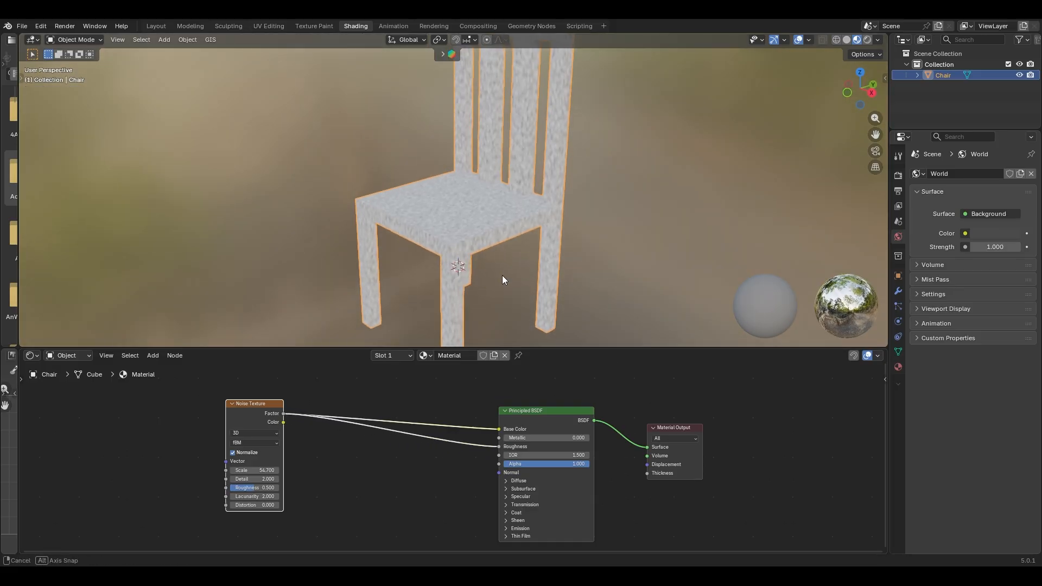
{"action": "scroll", "coordinate": [502, 275], "scroll_direction": "up", "scroll_amount": 5}
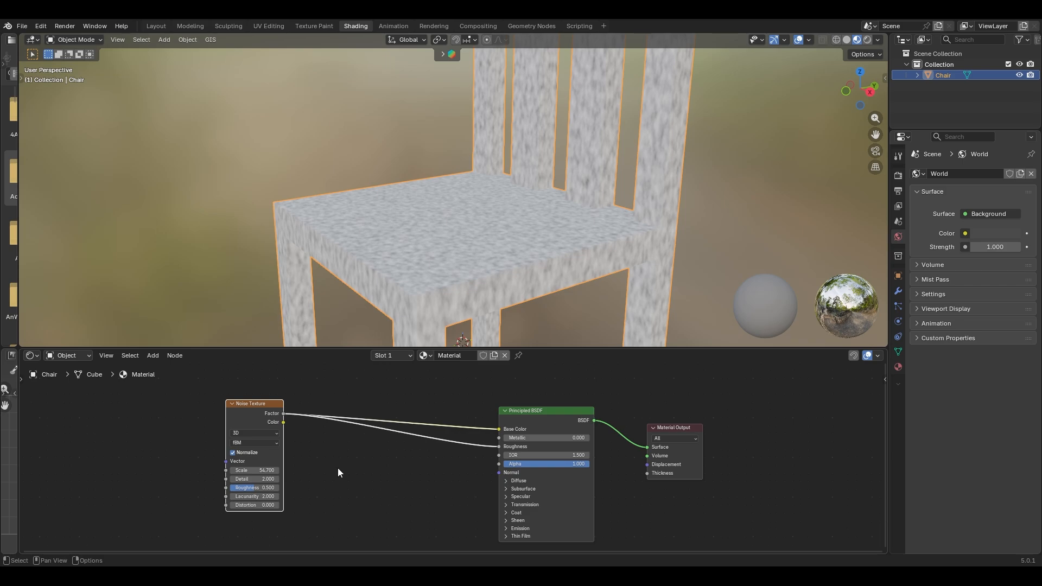
- Insert a Color Ramp node between the noise Factor and Base Color
{"action": "key", "text": "shift+a"}
{"action": "type", "text": "copl"}
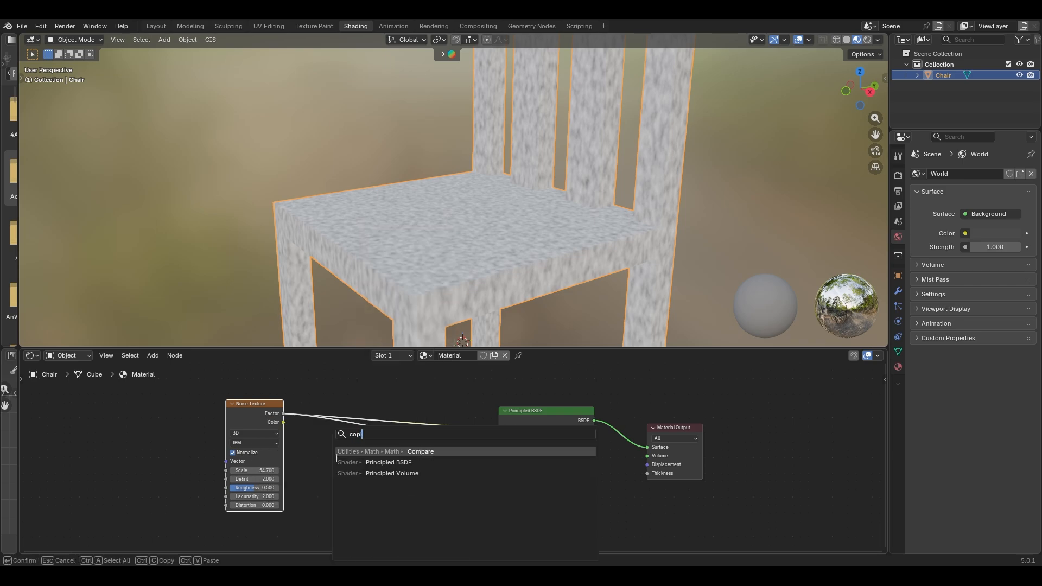
{"action": "key", "text": "BackSpace"}
{"action": "type", "text": "lo"}
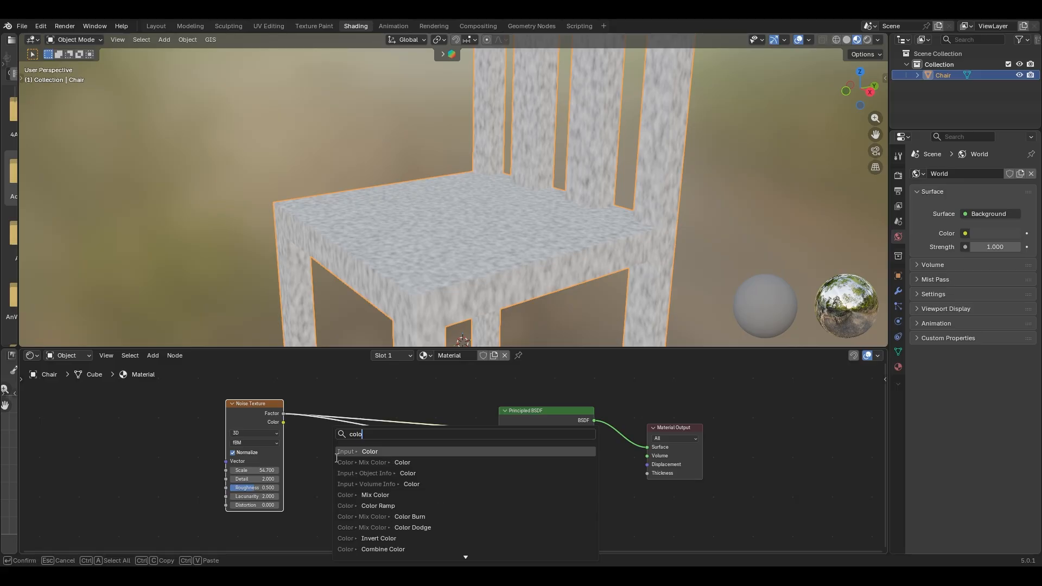
{"action": "type", "text": "r ramp"}
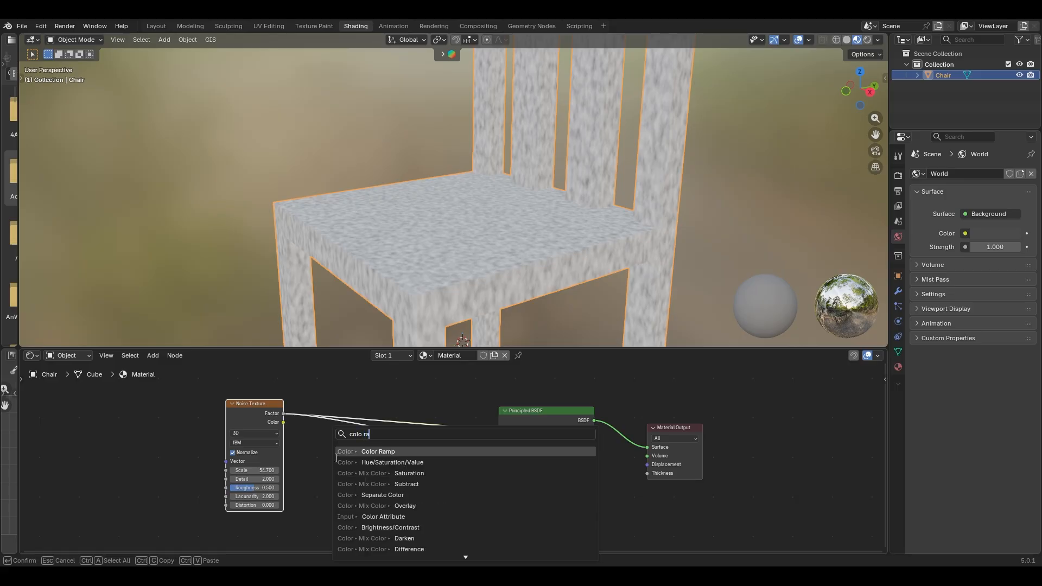
{"action": "key", "text": "Return"}
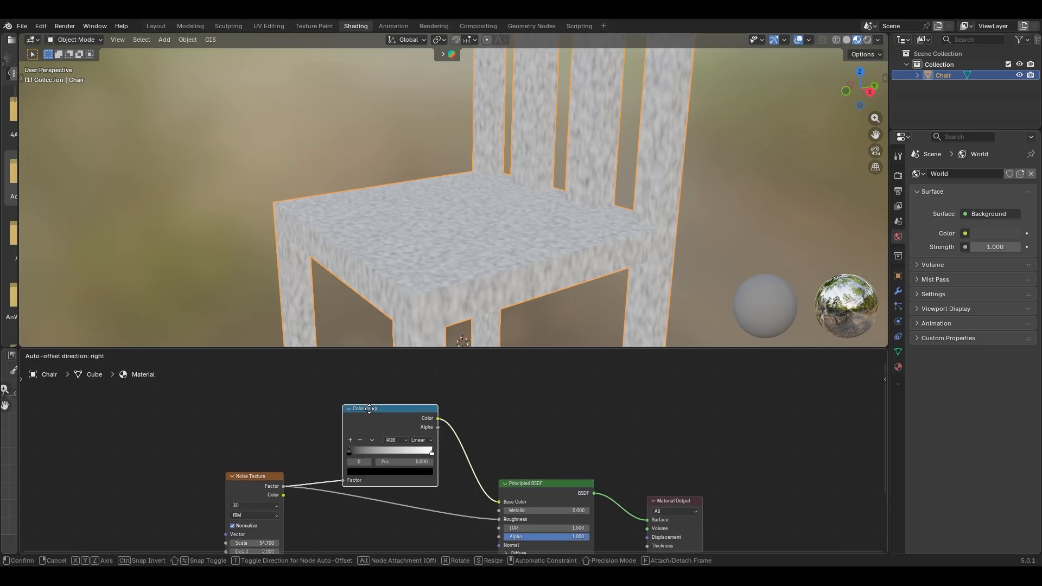
{"action": "left_click", "coordinate": [350, 404]}
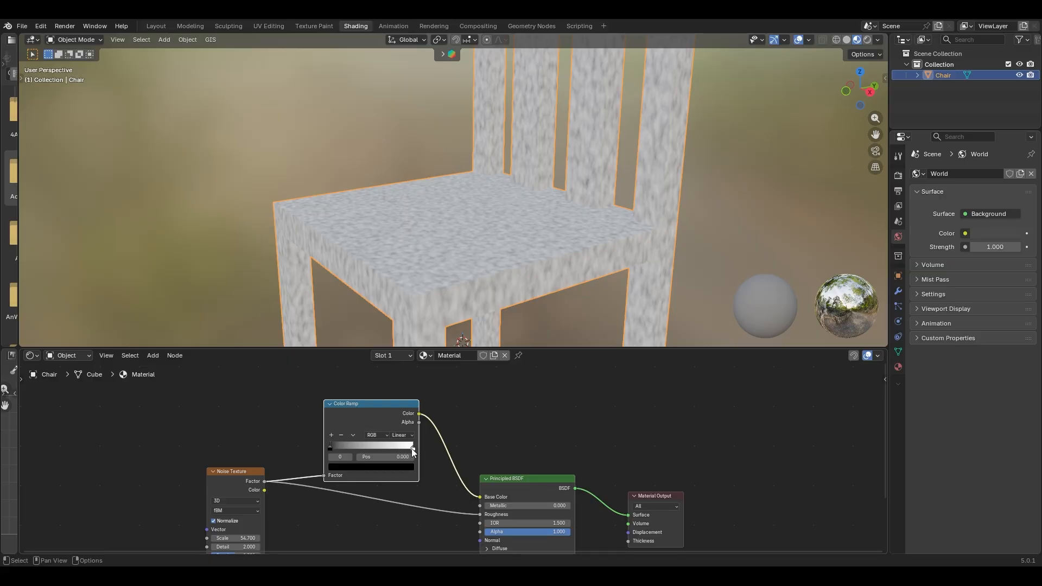
- Make the Color Ramp's light stop orange
{"action": "left_click", "coordinate": [412, 450]}
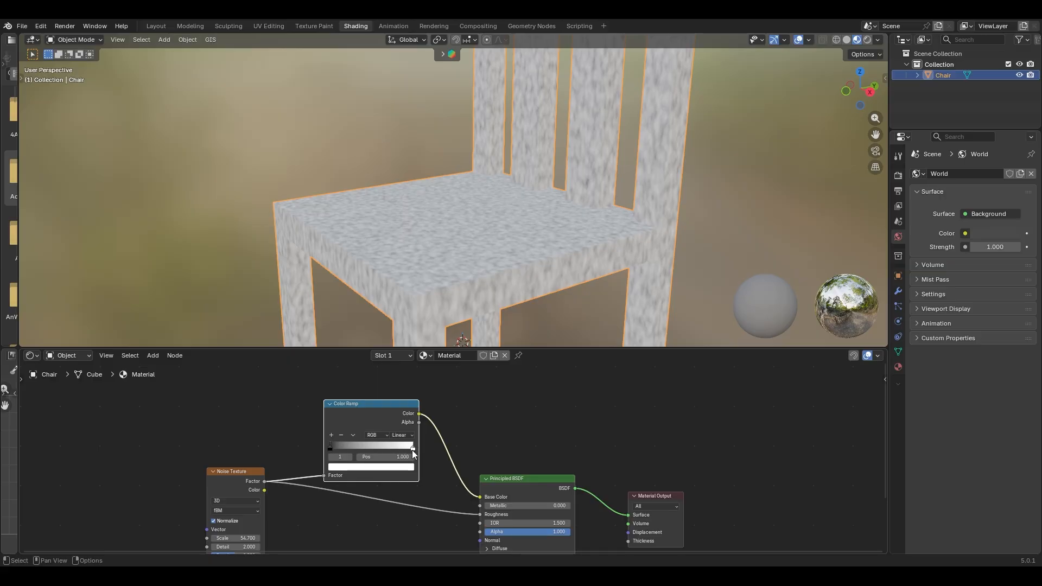
{"action": "left_click", "coordinate": [390, 469]}
{"action": "left_click_drag", "start_coordinate": [356, 364], "coordinate": [344, 385]}
{"action": "left_click_drag", "start_coordinate": [400, 356], "coordinate": [401, 366]}
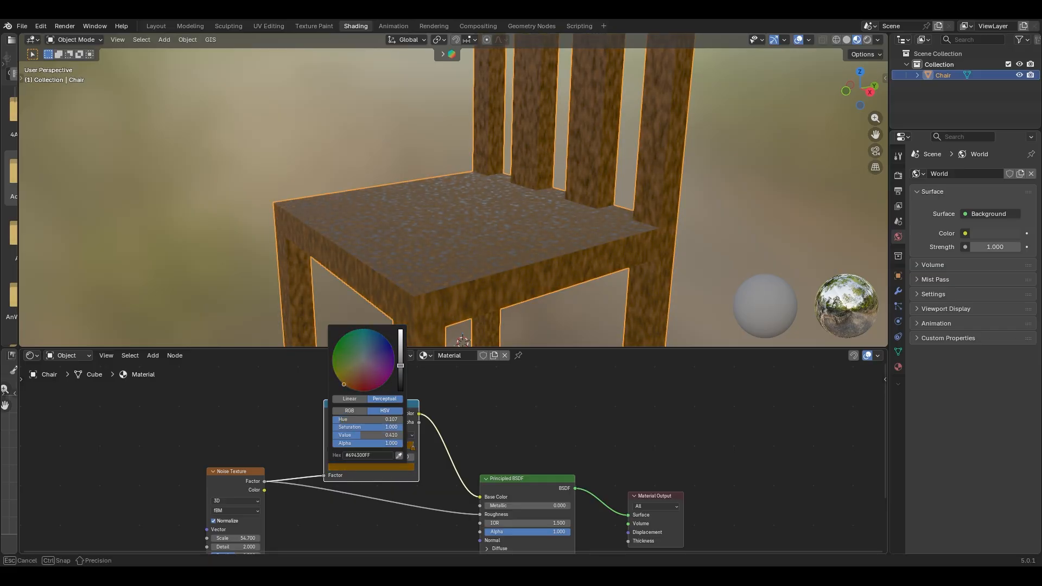
{"action": "left_click_drag", "start_coordinate": [343, 385], "coordinate": [347, 387]}
{"action": "left_click_drag", "start_coordinate": [401, 366], "coordinate": [401, 360]}
{"action": "left_click_drag", "start_coordinate": [347, 387], "coordinate": [344, 385]}
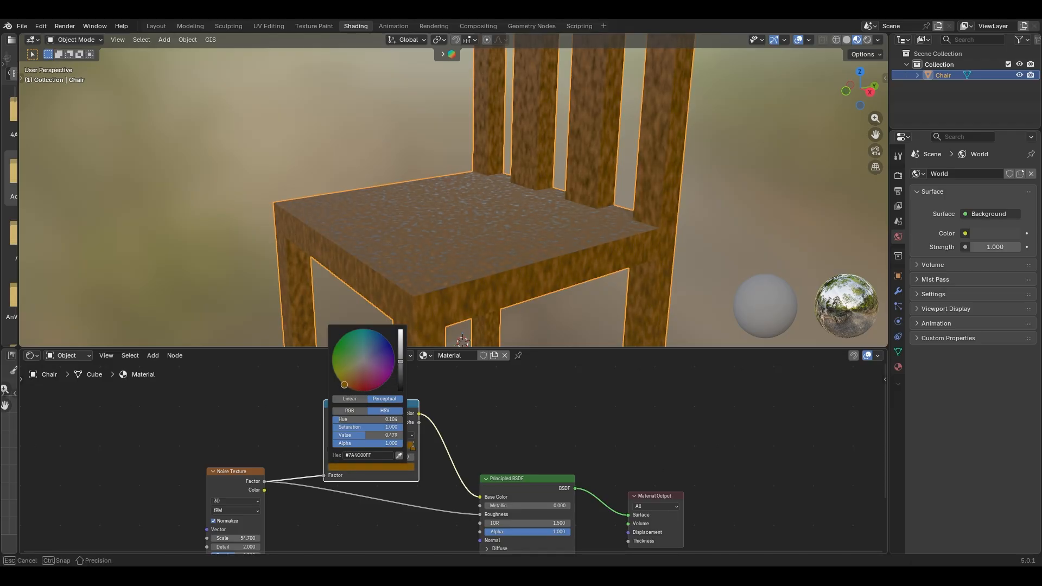
{"action": "middle_click_drag", "start_coordinate": [581, 319], "coordinate": [630, 338]}
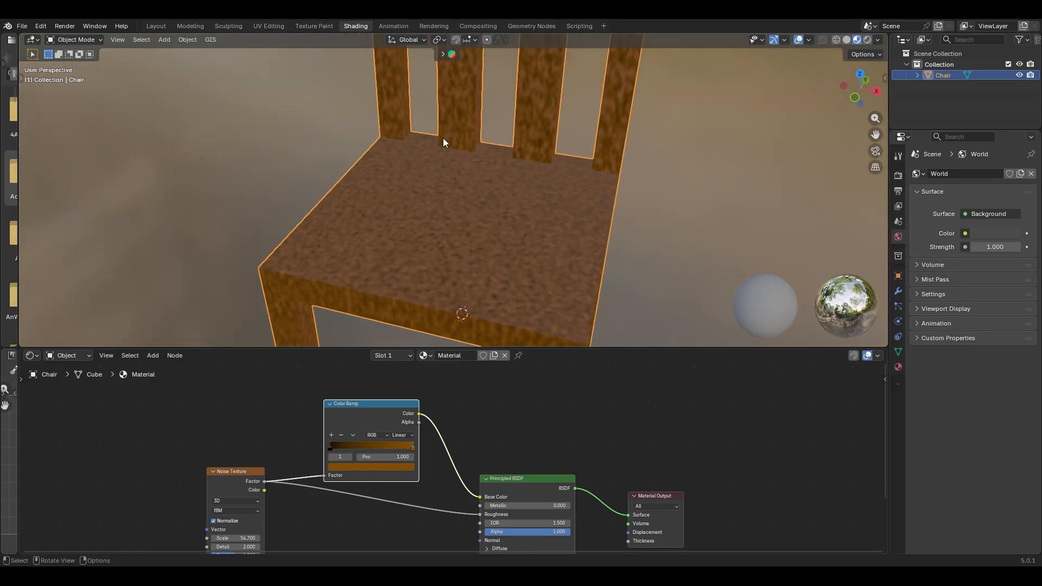
- Make the ramp's dark stop deep brown and pan the nodes into view
{"action": "left_click", "coordinate": [330, 446]}
{"action": "left_click", "coordinate": [349, 467]}
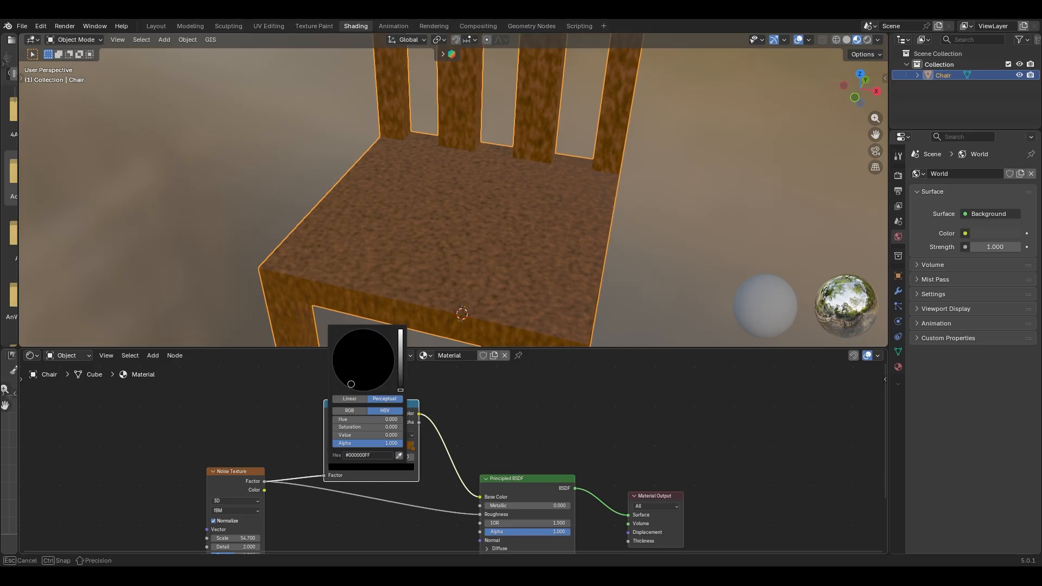
{"action": "mouse_move", "coordinate": [402, 361]}
{"action": "left_mouse_down"}
{"action": "mouse_move", "coordinate": [401, 350]}
{"action": "mouse_move", "coordinate": [401, 363]}
{"action": "left_mouse_up"}
{"action": "left_click_drag", "start_coordinate": [345, 384], "coordinate": [344, 384]}
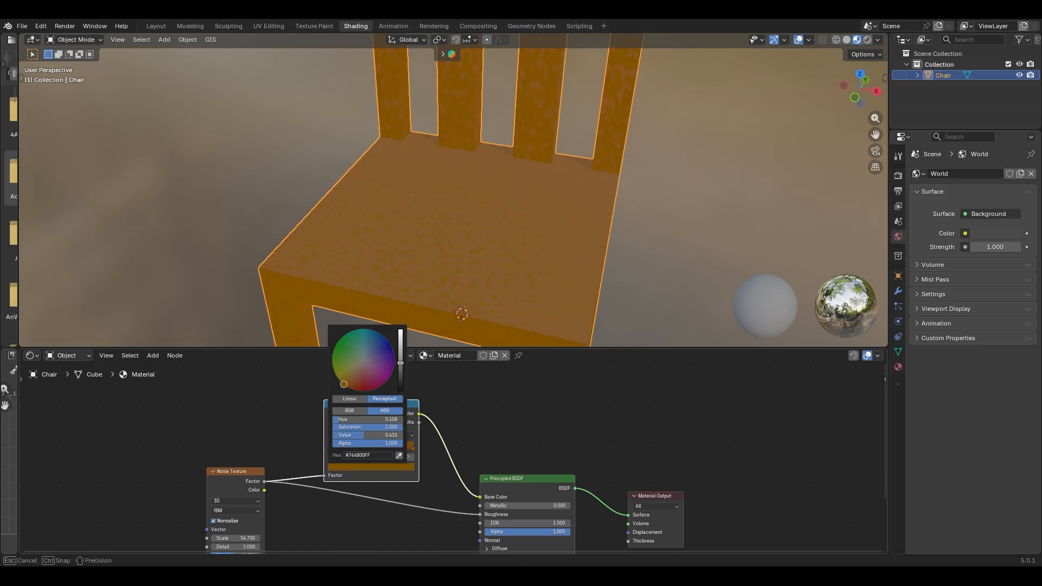
{"action": "left_click_drag", "start_coordinate": [402, 367], "coordinate": [400, 377]}
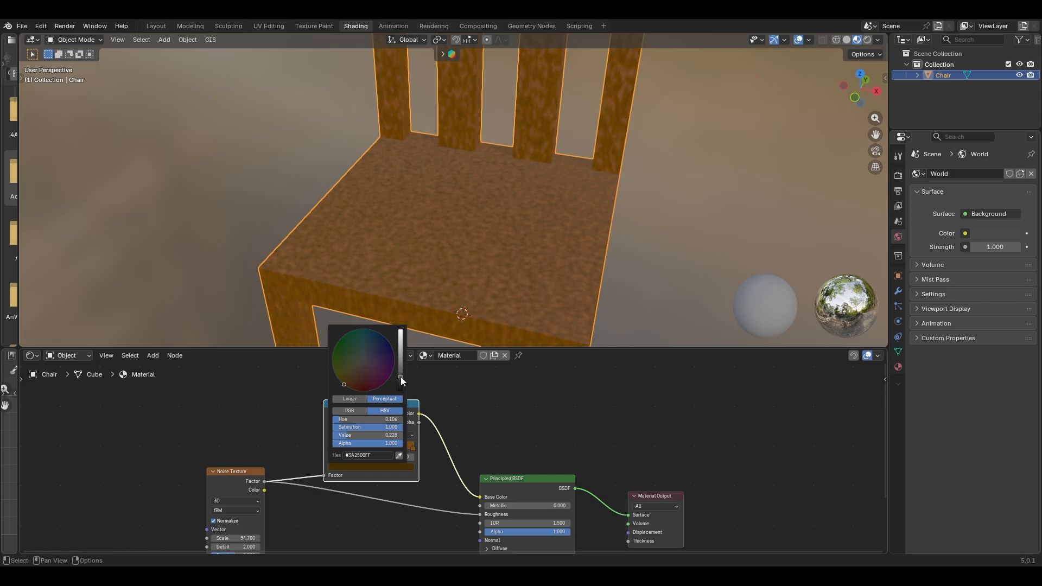
{"action": "middle_click_drag", "start_coordinate": [649, 252], "coordinate": [506, 318]}
{"action": "scroll", "coordinate": [499, 473], "scroll_direction": "down", "scroll_amount": 5, "text": "shift"}
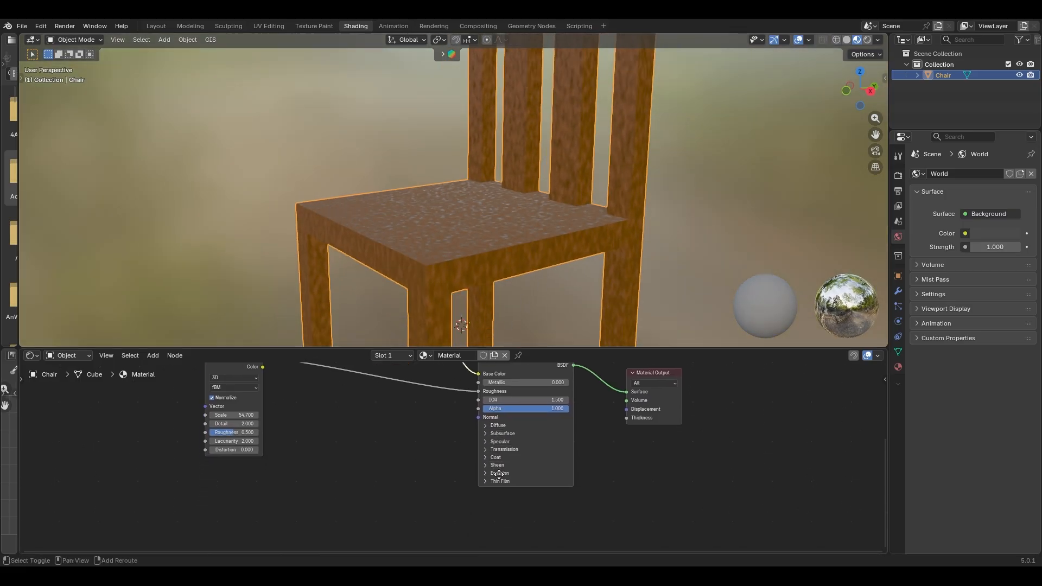
{"action": "middle_click_drag", "start_coordinate": [499, 474], "coordinate": [479, 513], "text": "shift"}
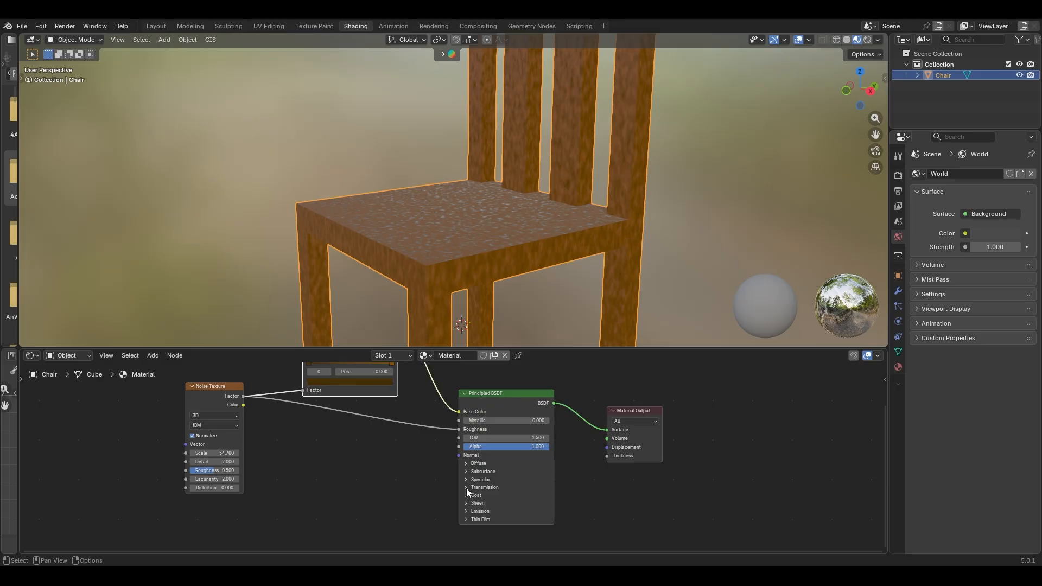
{"action": "scroll", "coordinate": [442, 486], "scroll_direction": "up", "scroll_amount": 2}
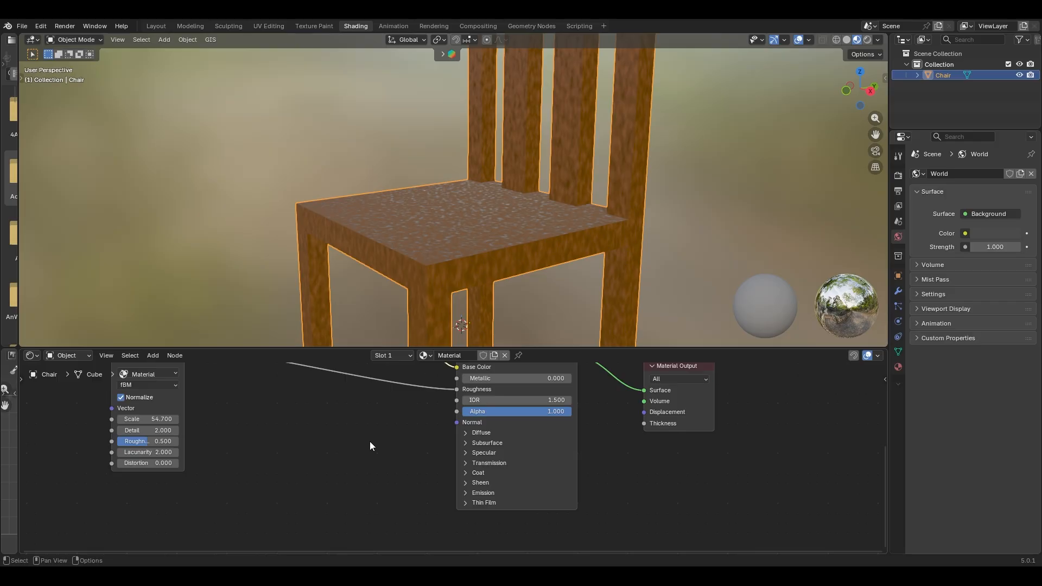
{"action": "middle_click_drag", "start_coordinate": [370, 441], "coordinate": [438, 483]}
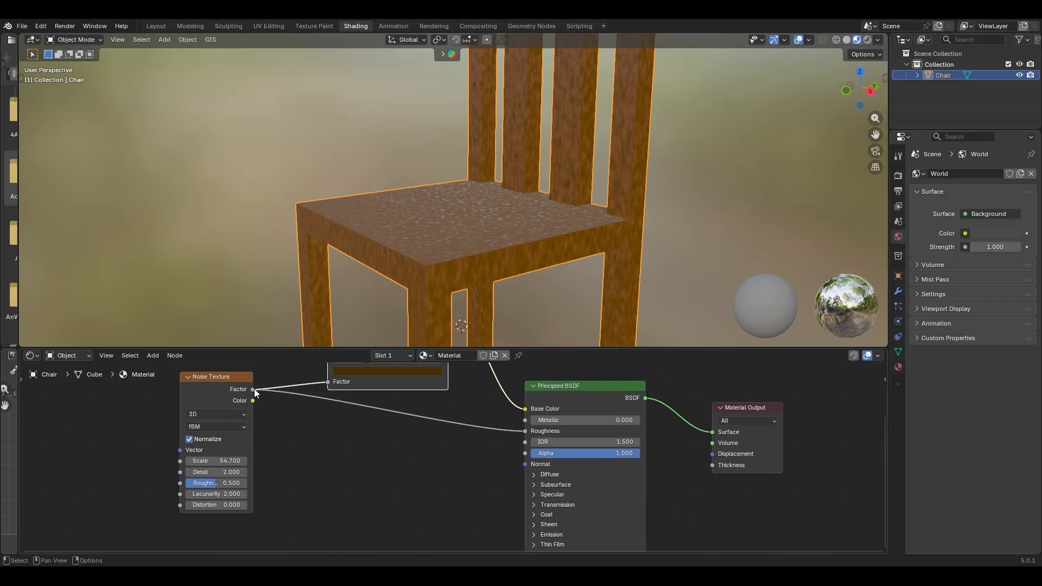
- Connect the noise Factor to the BSDF Normal input and cut its Roughness link
{"action": "left_click_drag", "start_coordinate": [253, 389], "coordinate": [523, 471]}
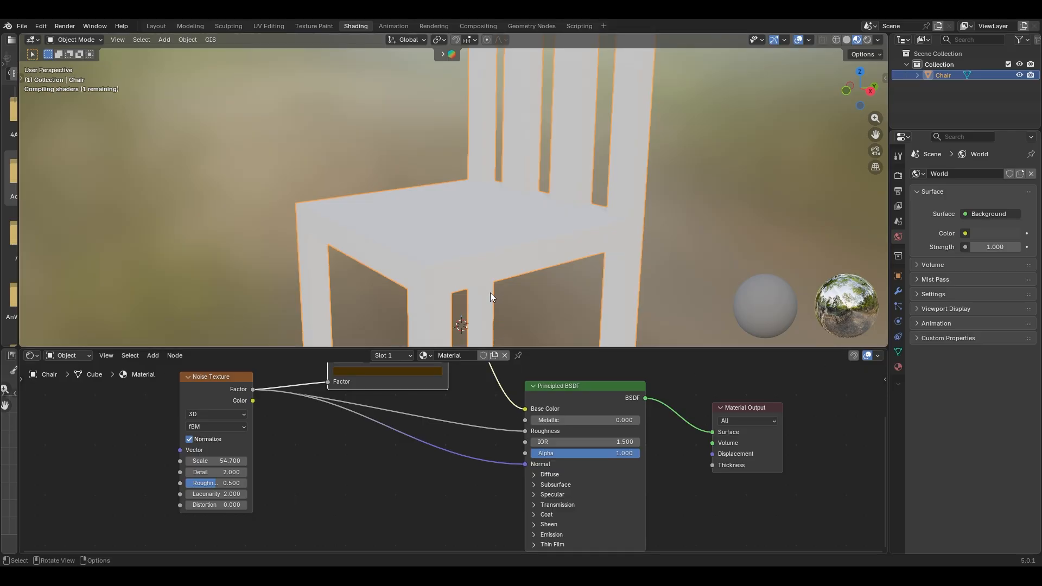
{"action": "middle_click_drag", "start_coordinate": [490, 292], "coordinate": [542, 243]}
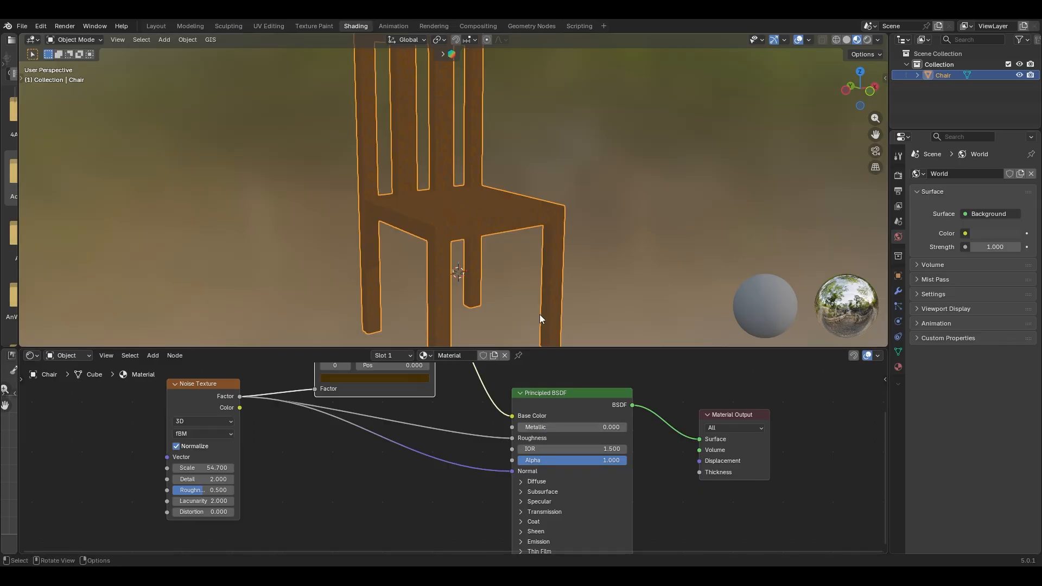
{"action": "right_click_drag", "start_coordinate": [449, 407], "coordinate": [447, 442], "text": "ctrl"}
{"action": "middle_click_drag", "start_coordinate": [517, 300], "coordinate": [466, 251]}
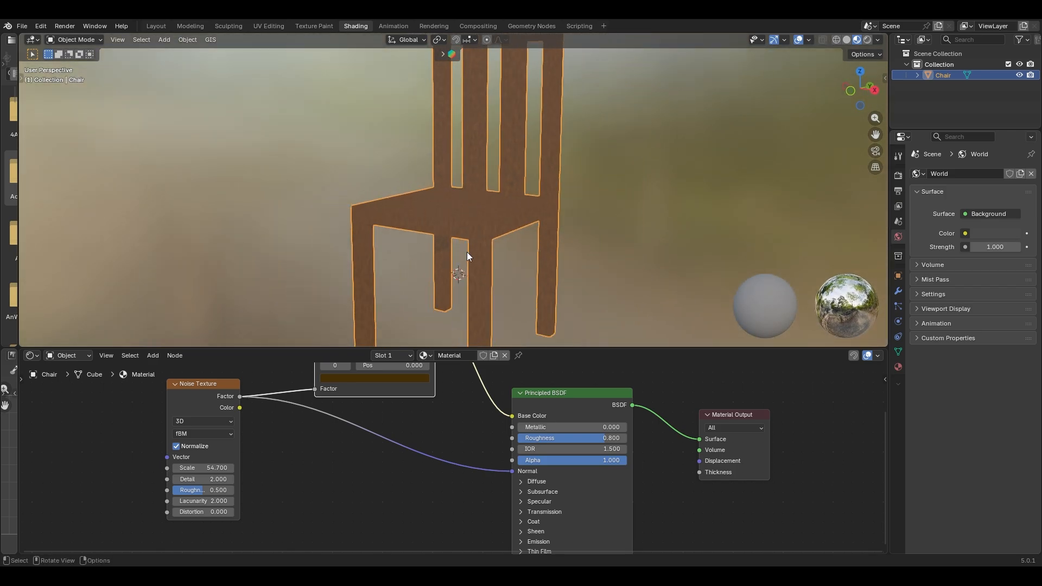
{"action": "middle_click_drag", "start_coordinate": [430, 430], "coordinate": [470, 505]}
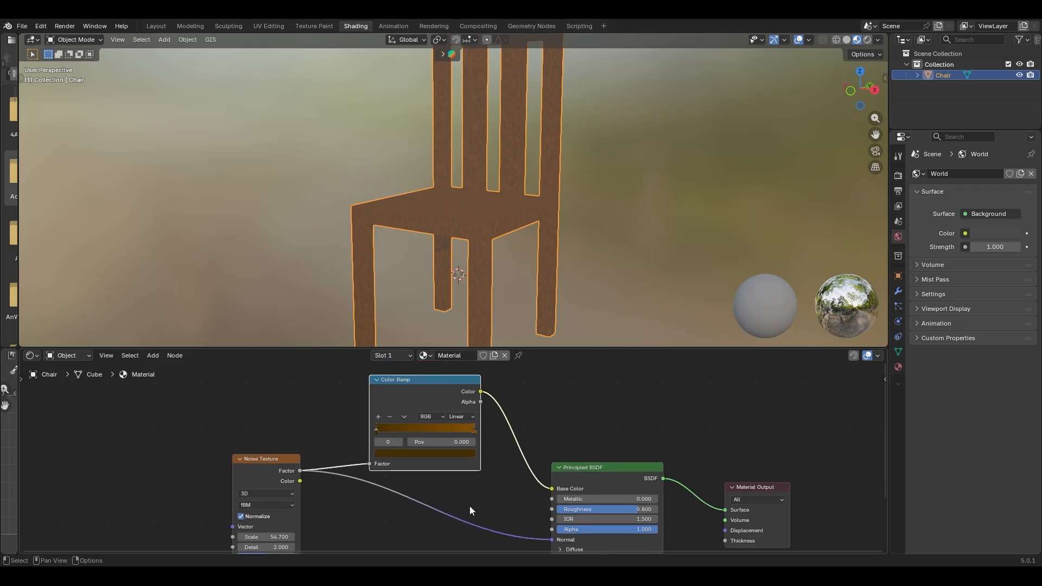
- Spread out the Principled BSDF, Color Ramp and Noise Texture nodes
{"action": "left_click_drag", "start_coordinate": [606, 467], "coordinate": [561, 416]}
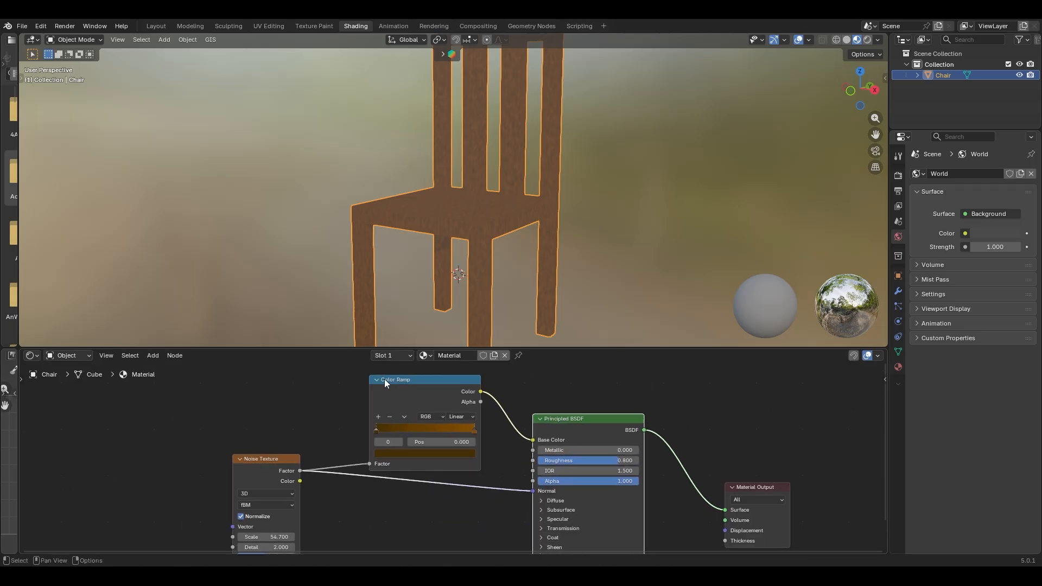
{"action": "mouse_move", "coordinate": [385, 382]}
{"action": "left_mouse_down"}
{"action": "mouse_move", "coordinate": [395, 367]}
{"action": "mouse_move", "coordinate": [389, 381]}
{"action": "left_mouse_up"}
{"action": "left_click_drag", "start_coordinate": [255, 461], "coordinate": [283, 484]}
{"action": "middle_click_drag", "start_coordinate": [313, 436], "coordinate": [370, 419]}
{"action": "left_click_drag", "start_coordinate": [337, 451], "coordinate": [383, 456]}
{"action": "middle_click_drag", "start_coordinate": [364, 412], "coordinate": [348, 434]}
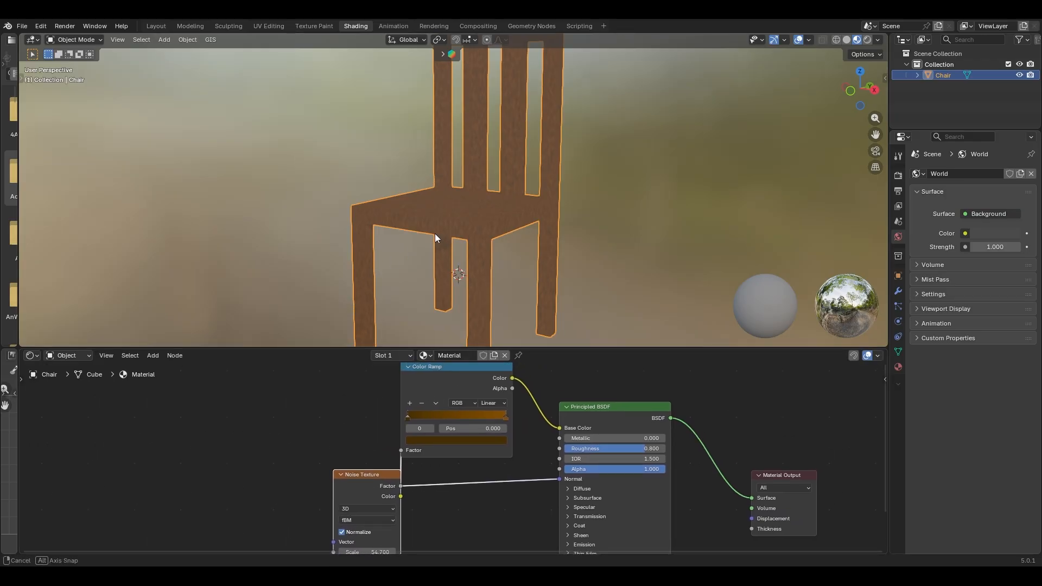
{"action": "middle_click_drag", "start_coordinate": [435, 234], "coordinate": [449, 300]}
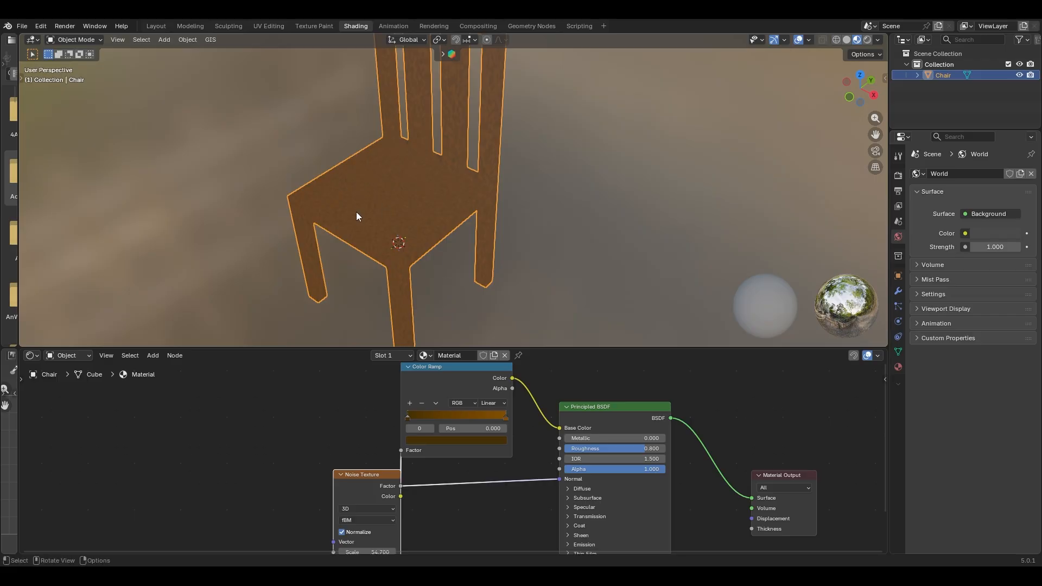
{"action": "middle_click_drag", "start_coordinate": [387, 225], "coordinate": [446, 231], "text": "shift"}
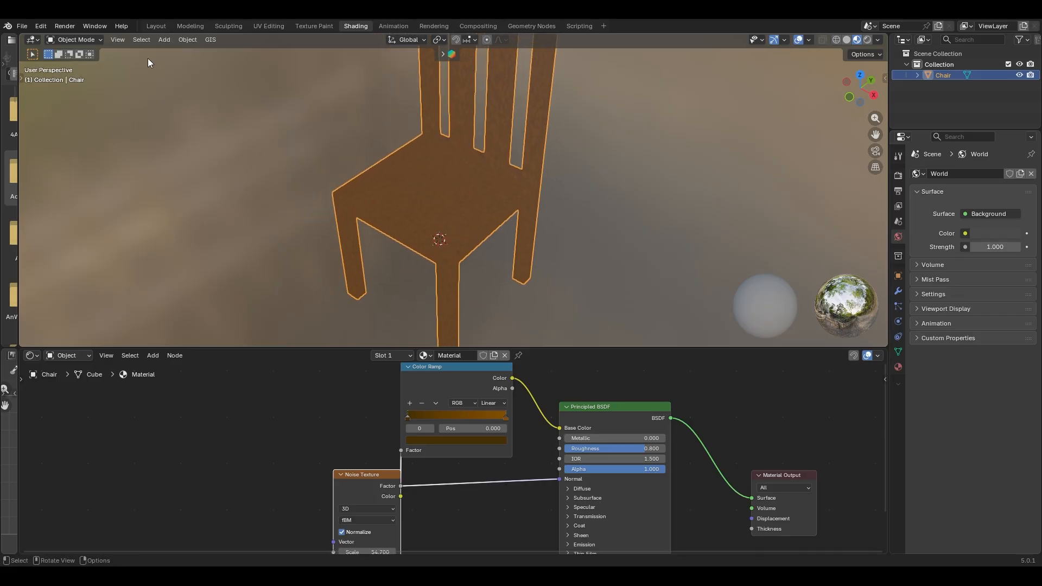
- In the Layout workspace, add a second slot with new material 'chair 2', then enter Edit Mode
{"action": "left_click", "coordinate": [159, 27]}
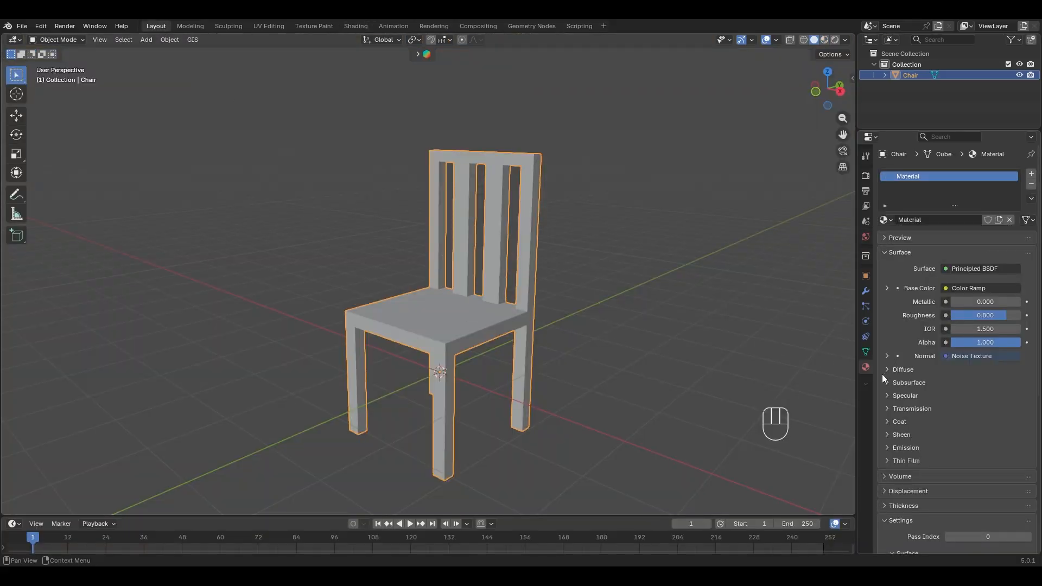
{"action": "left_click", "coordinate": [1031, 173]}
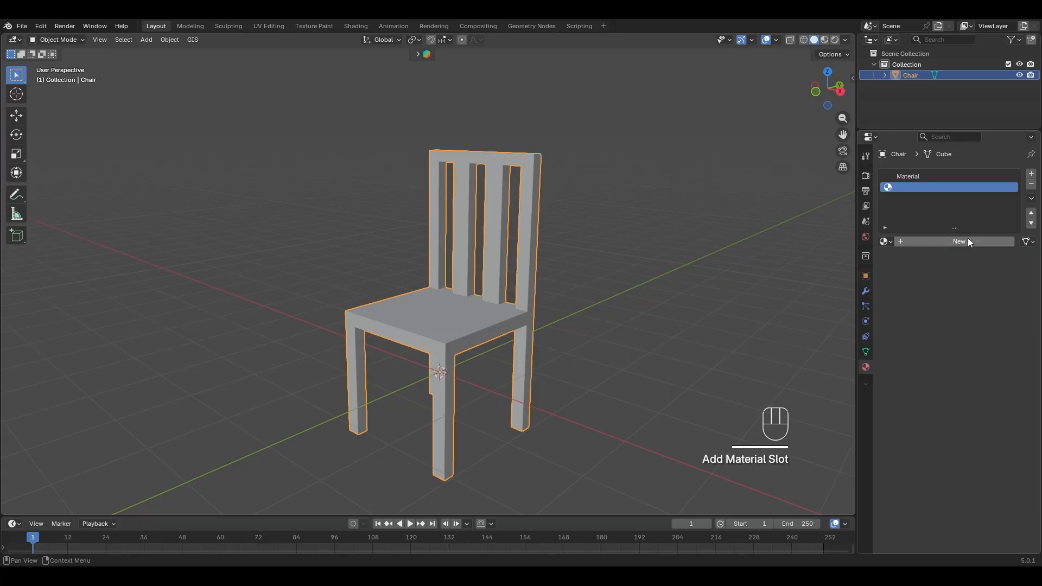
{"action": "left_click", "coordinate": [963, 241]}
{"action": "left_click", "coordinate": [957, 244]}
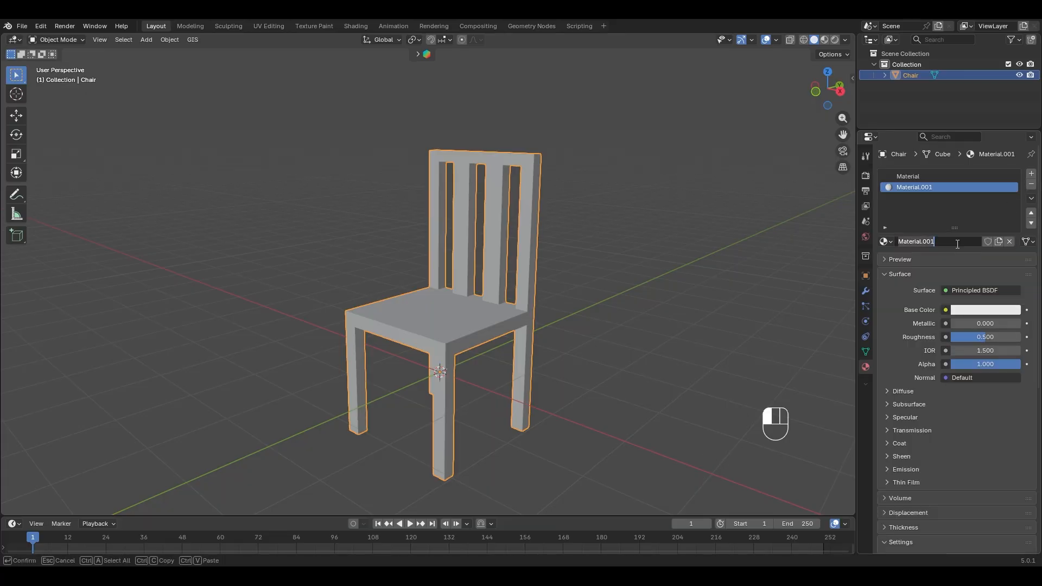
{"action": "type", "text": "chair 2"}
{"action": "key", "text": "Return"}
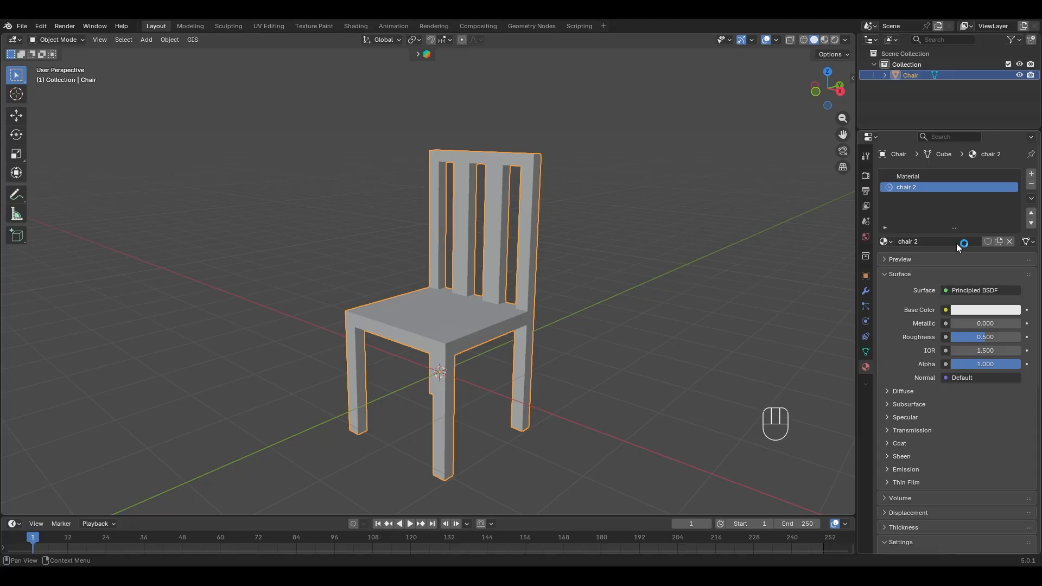
{"action": "middle_click_drag", "start_coordinate": [454, 269], "coordinate": [474, 305]}
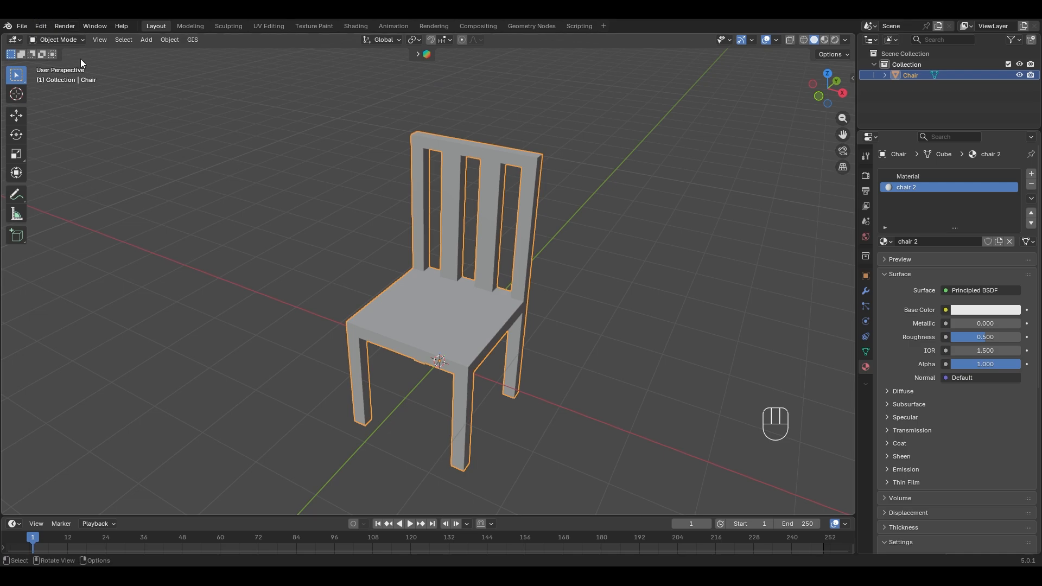
{"action": "key", "text": "Tab"}
- Select the seat's top and front faces and the seat strips
{"action": "middle_click_drag", "start_coordinate": [462, 296], "coordinate": [413, 346]}
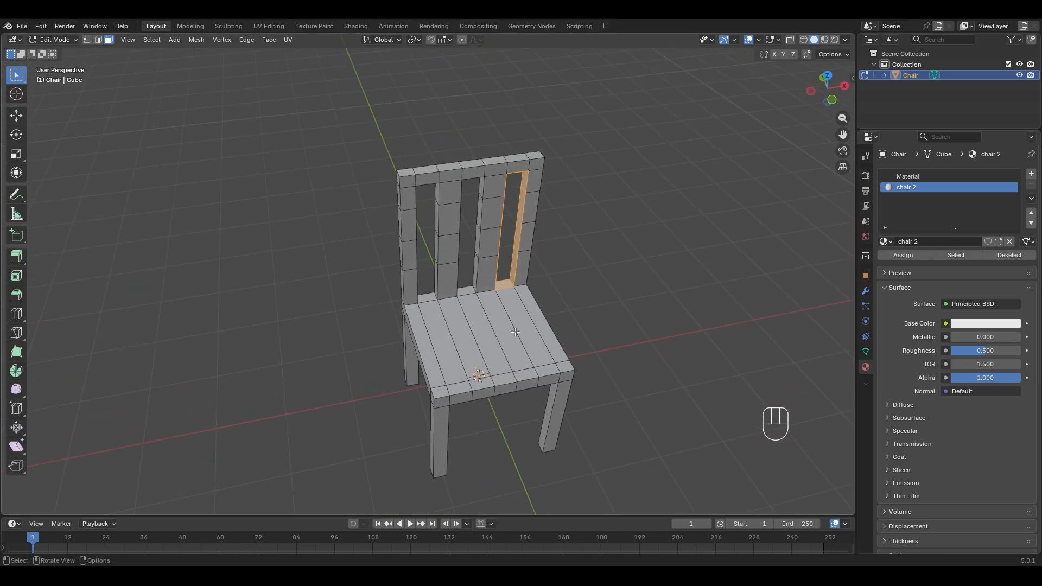
{"action": "left_click_drag", "start_coordinate": [396, 339], "coordinate": [567, 332]}
{"action": "middle_click_drag", "start_coordinate": [567, 331], "coordinate": [447, 310]}
{"action": "left_click_drag", "start_coordinate": [414, 301], "coordinate": [455, 384]}
{"action": "left_click", "coordinate": [435, 307]}
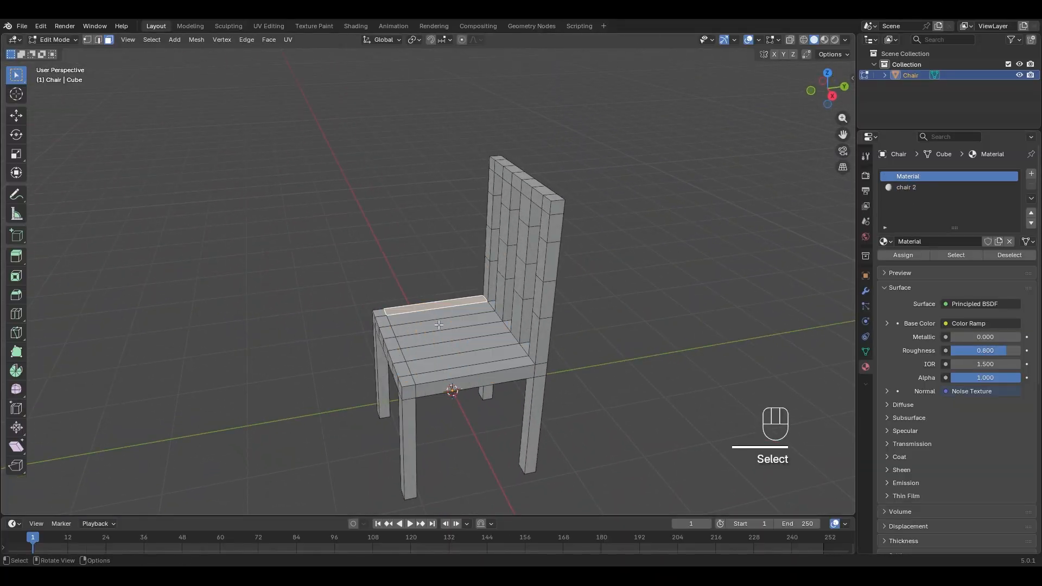
{"action": "middle_click_drag", "start_coordinate": [440, 324], "coordinate": [417, 329]}
{"action": "left_click_drag", "start_coordinate": [428, 303], "coordinate": [427, 422], "text": "shift"}
{"action": "middle_click_drag", "start_coordinate": [427, 424], "coordinate": [431, 236]}
- Add the seat's underside faces and front strip to the selection
{"action": "left_click_drag", "start_coordinate": [431, 243], "coordinate": [426, 440], "text": "shift"}
{"action": "middle_click_drag", "start_coordinate": [426, 441], "coordinate": [563, 369]}
{"action": "left_click", "coordinate": [473, 380], "text": "shift"}
{"action": "left_click_drag", "start_coordinate": [394, 370], "coordinate": [486, 392], "text": "shift"}
{"action": "middle_click_drag", "start_coordinate": [486, 392], "coordinate": [478, 380]}
{"action": "key", "text": "ctrl+z"}
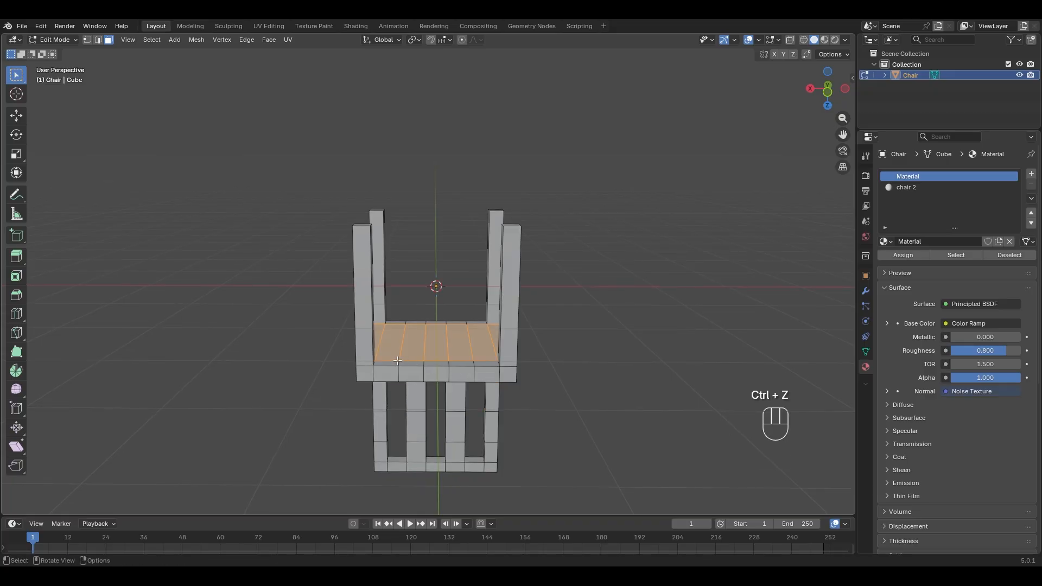
{"action": "left_click_drag", "start_coordinate": [394, 360], "coordinate": [477, 374], "text": "shift"}
{"action": "middle_click_drag", "start_coordinate": [477, 375], "coordinate": [363, 335]}
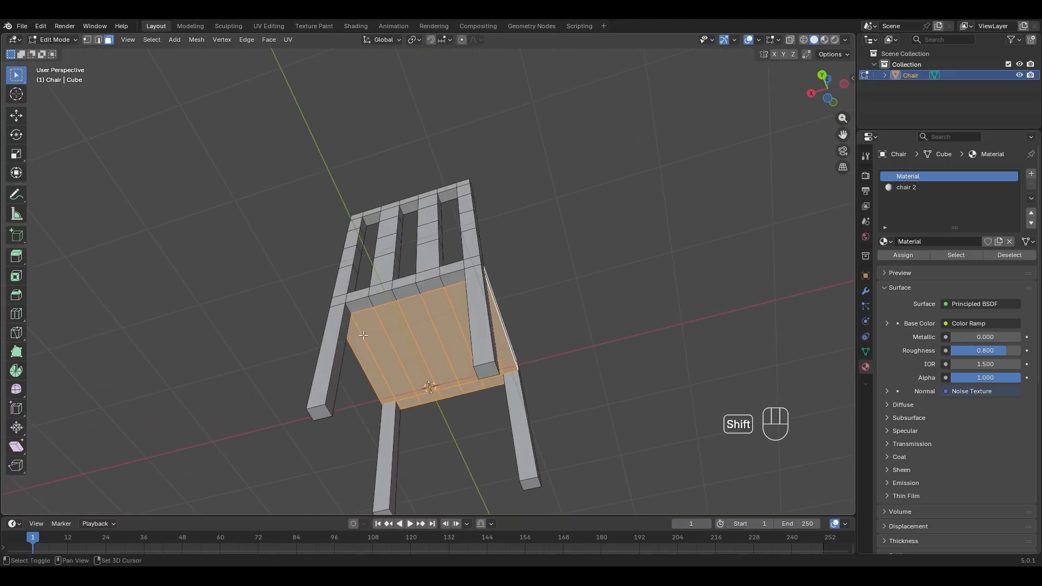
- Add the seat rail faces and the back-post and front-right corner faces
{"action": "left_click_drag", "start_coordinate": [423, 308], "coordinate": [424, 308], "text": "shift"}
{"action": "middle_click_drag", "start_coordinate": [423, 308], "coordinate": [475, 323]}
{"action": "left_click_drag", "start_coordinate": [442, 297], "coordinate": [486, 315], "text": "shift"}
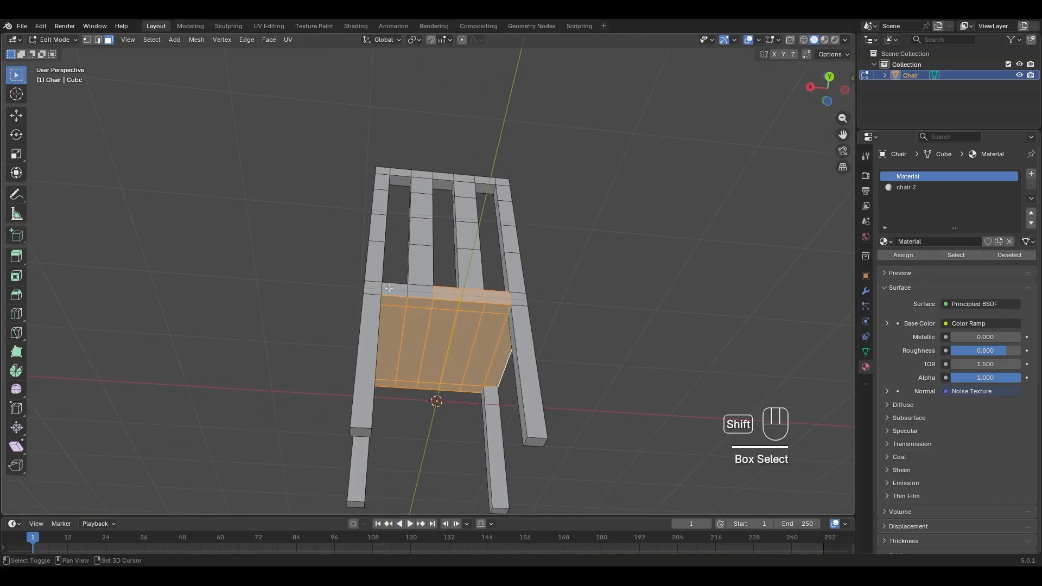
{"action": "middle_click_drag", "start_coordinate": [486, 315], "coordinate": [563, 368]}
{"action": "left_click", "coordinate": [502, 336], "text": "shift"}
{"action": "left_click", "coordinate": [465, 344], "text": "shift"}
{"action": "left_click", "coordinate": [507, 365], "text": "shift"}
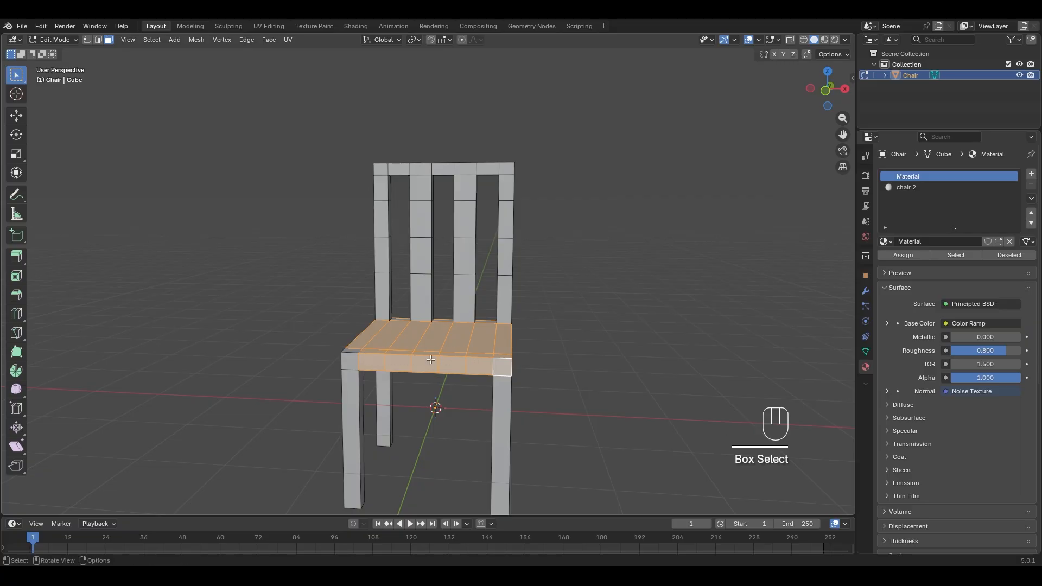
- Add the remaining front-left, front and right-side seat faces, then select the chair 2 slot
{"action": "middle_click_drag", "start_coordinate": [366, 341], "coordinate": [406, 365]}
{"action": "left_click_drag", "start_coordinate": [406, 365], "coordinate": [435, 374], "text": "shift"}
{"action": "middle_click_drag", "start_coordinate": [434, 375], "coordinate": [304, 365]}
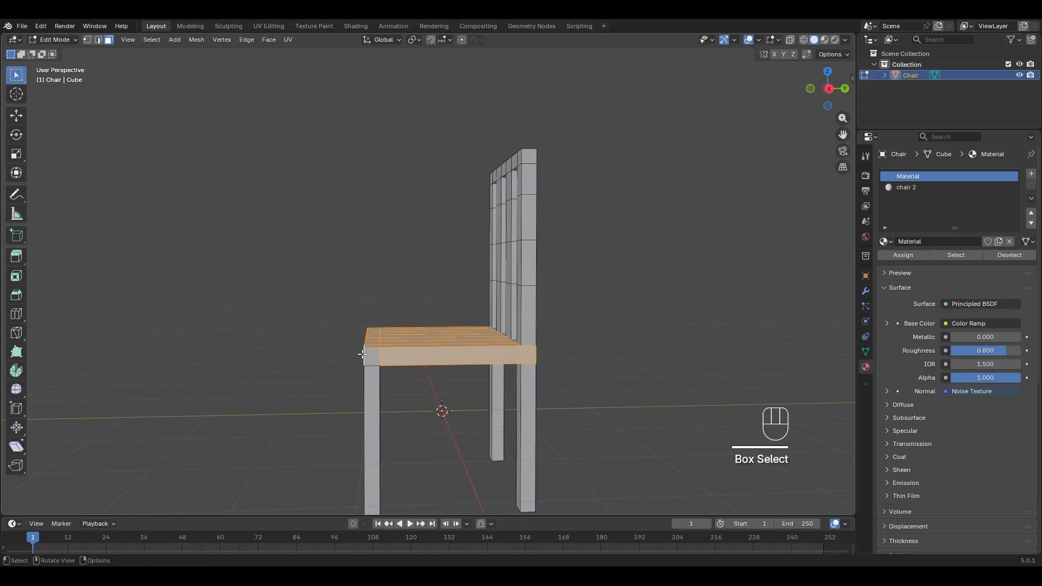
{"action": "left_click", "coordinate": [367, 354], "text": "shift"}
{"action": "middle_click_drag", "start_coordinate": [510, 358], "coordinate": [432, 386]}
{"action": "left_click", "coordinate": [431, 394], "text": "shift"}
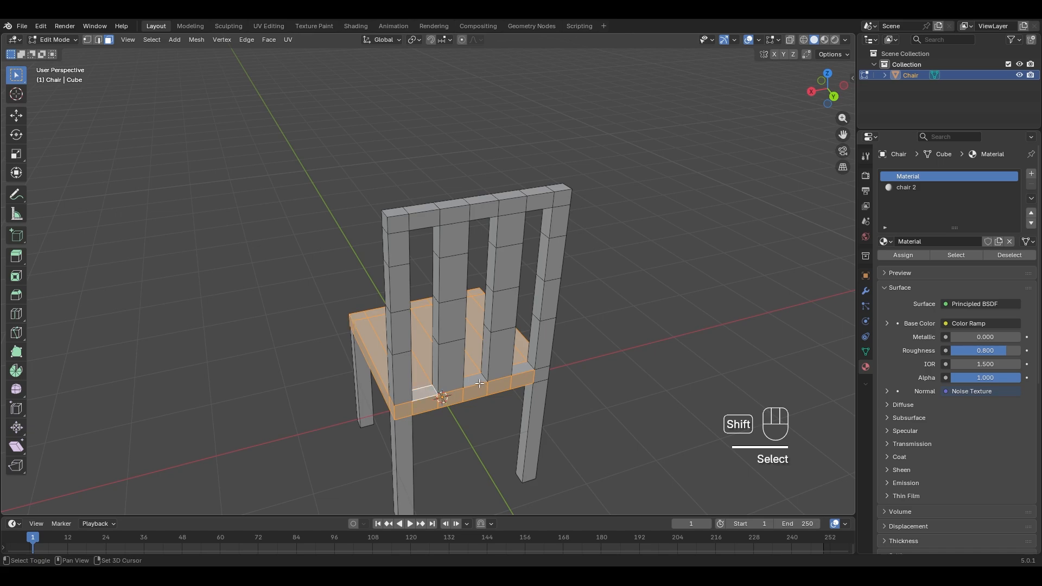
{"action": "left_click", "coordinate": [530, 370], "text": "shift"}
{"action": "middle_click_drag", "start_coordinate": [530, 369], "coordinate": [714, 309]}
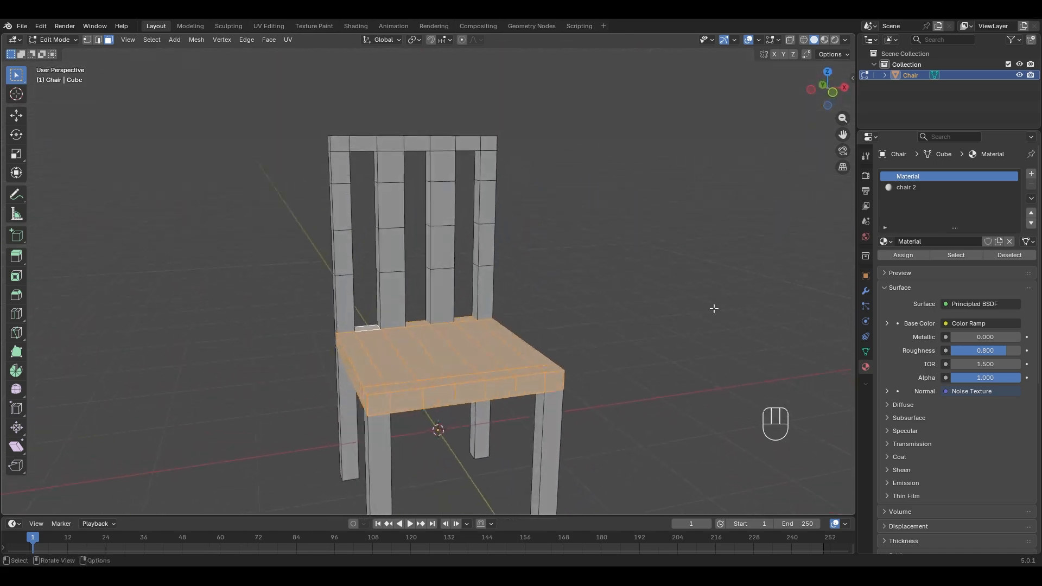
{"action": "left_click", "coordinate": [910, 188]}
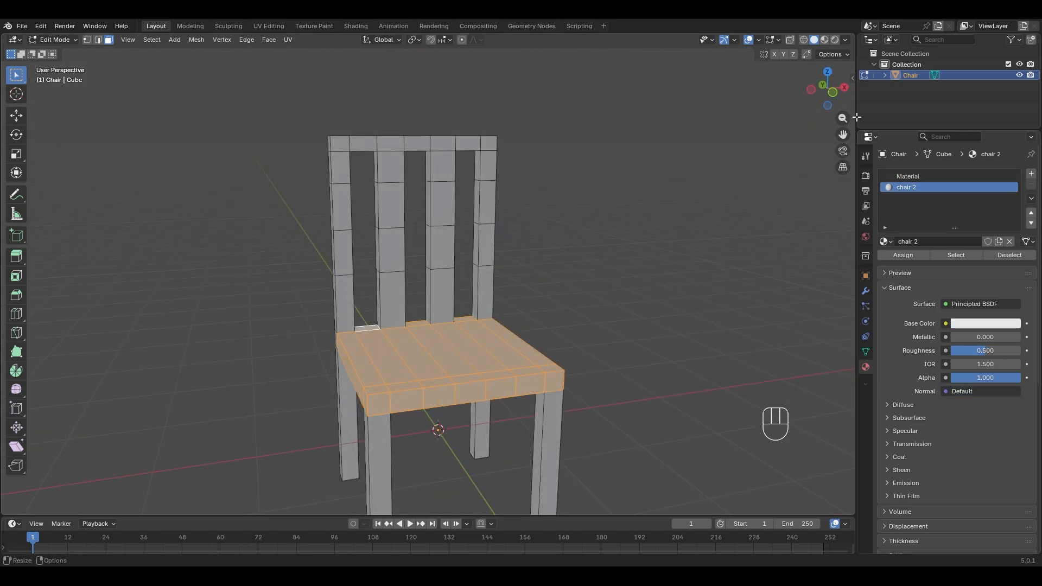
- In material preview, assign chair 2 to the selected seat faces and pick the seat's side face
{"action": "left_click", "coordinate": [822, 41]}
{"action": "mouse_move", "coordinate": [677, 202]}
{"action": "middle_mouse_down"}
{"action": "mouse_move", "coordinate": [565, 263]}
{"action": "mouse_move", "coordinate": [549, 309]}
{"action": "middle_mouse_up"}
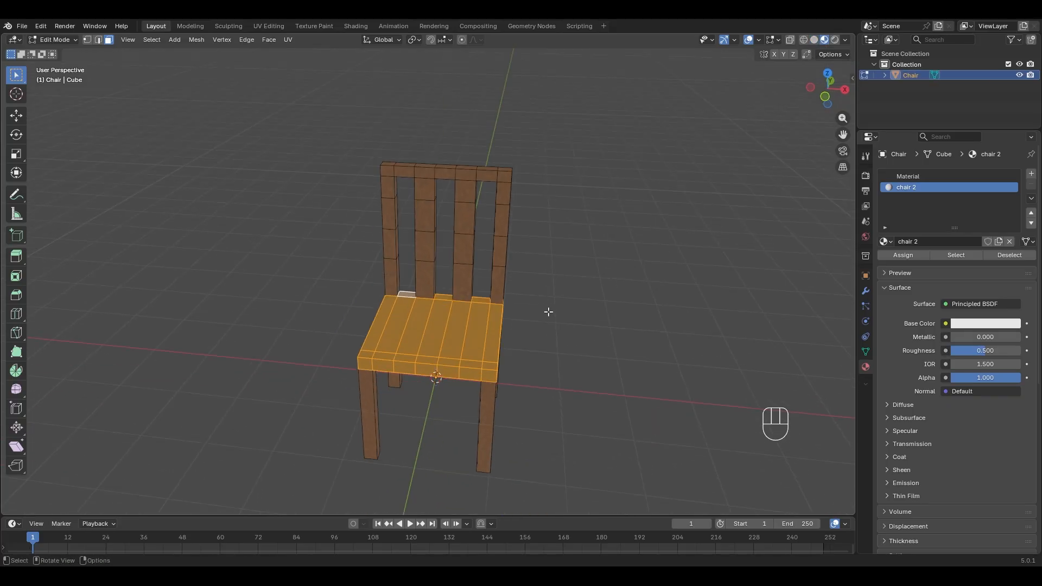
{"action": "scroll", "coordinate": [548, 309], "scroll_direction": "up", "scroll_amount": 4}
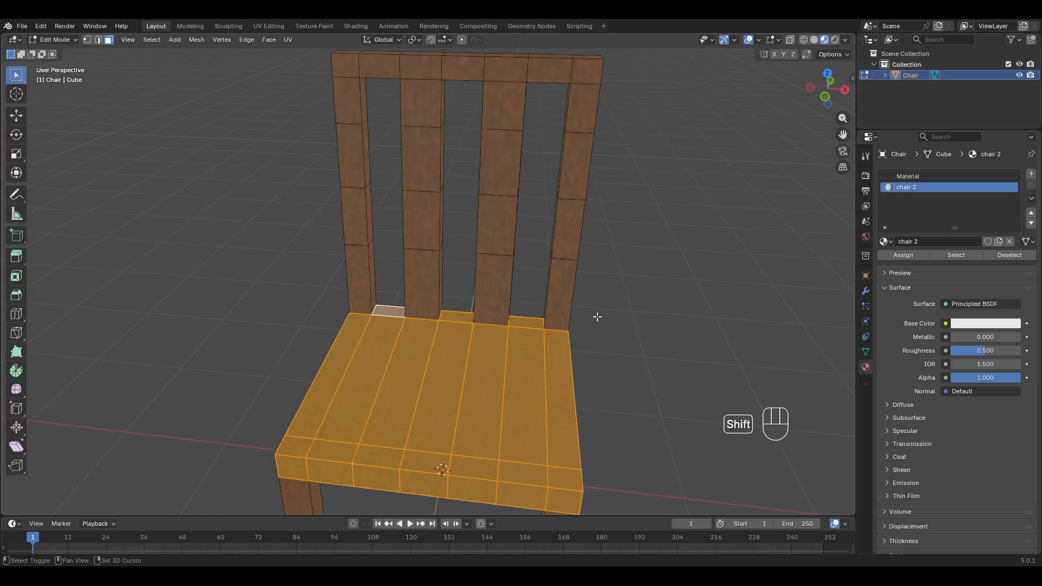
{"action": "scroll", "coordinate": [602, 293], "scroll_direction": "down", "scroll_amount": 2}
{"action": "left_click", "coordinate": [901, 256]}
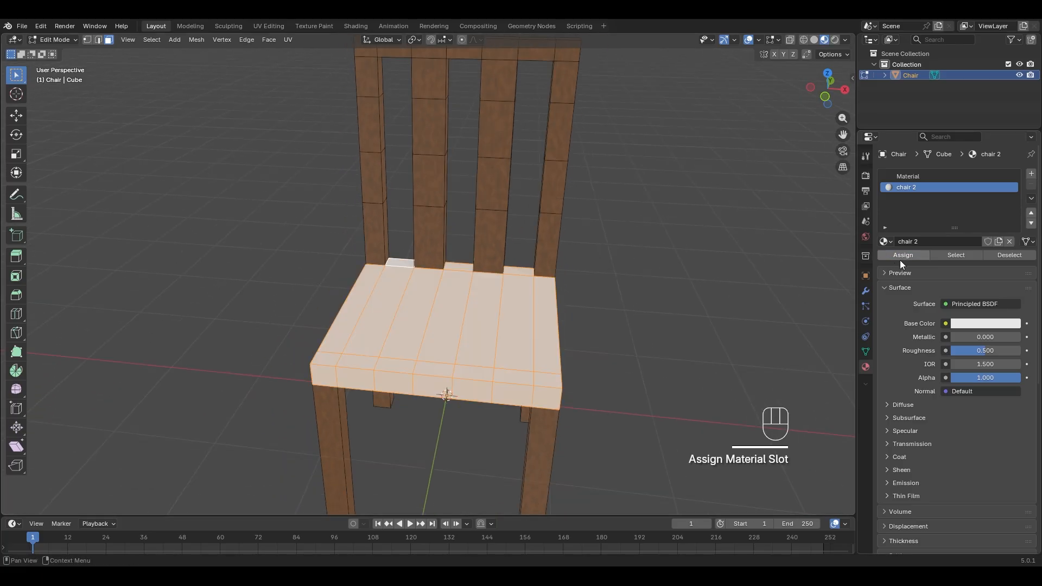
{"action": "middle_click_drag", "start_coordinate": [694, 326], "coordinate": [434, 195]}
{"action": "left_click", "coordinate": [539, 338]}
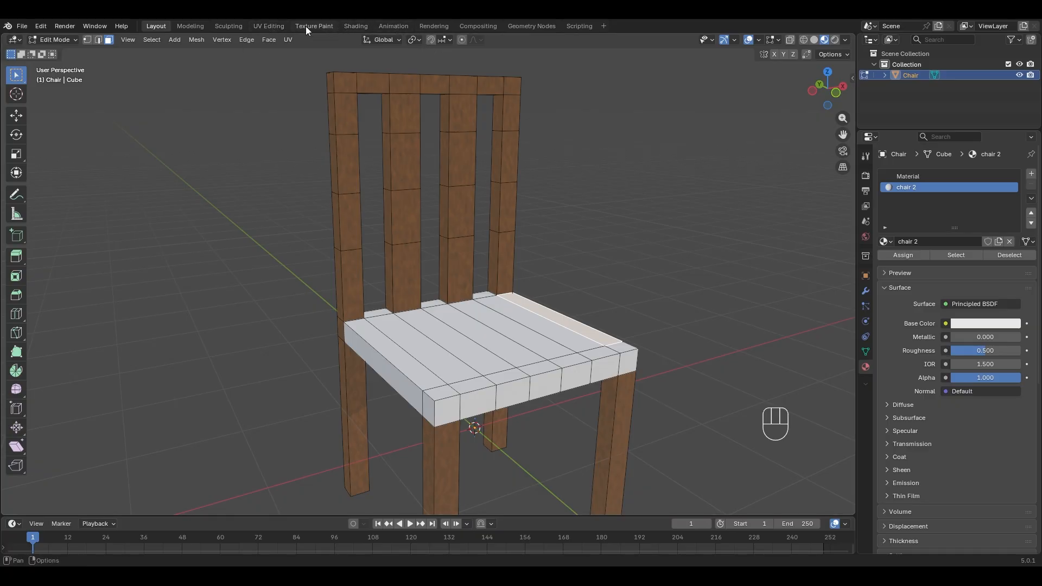
- In the Shading workspace, briefly swap the seat slot to the wood material, then restore chair 2
{"action": "left_click", "coordinate": [356, 27]}
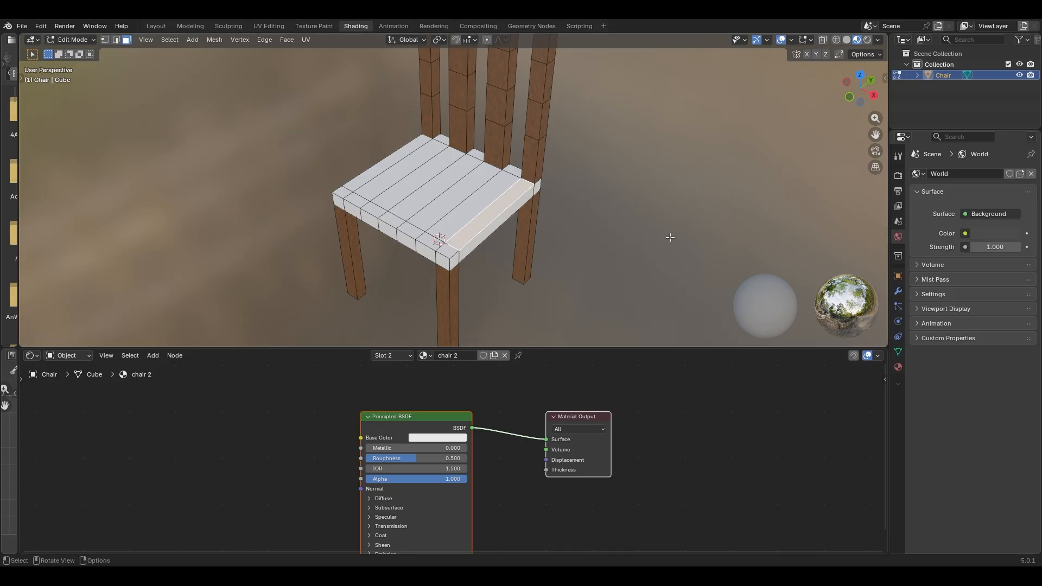
{"action": "left_click", "coordinate": [432, 359]}
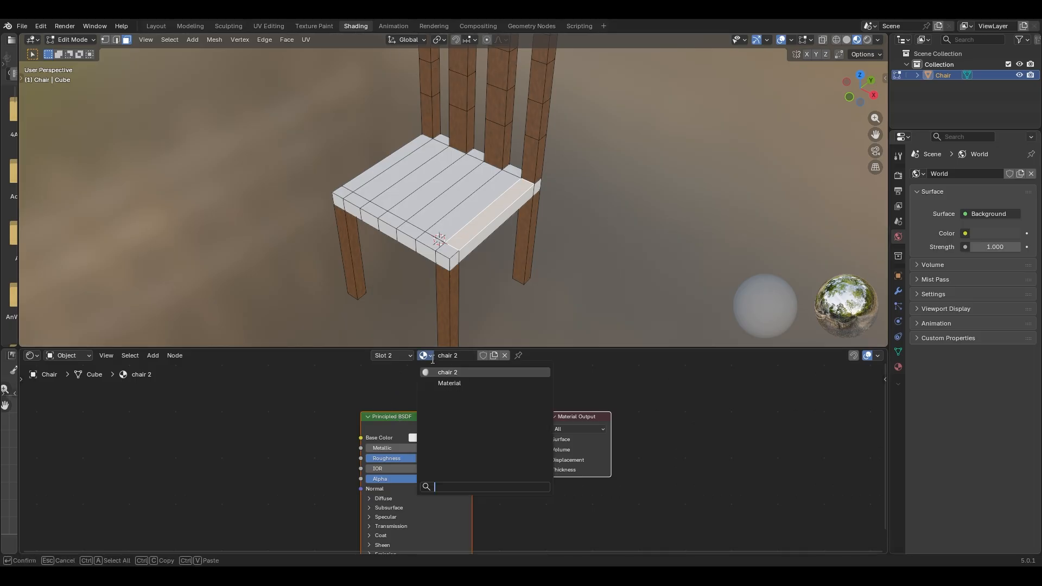
{"action": "left_click", "coordinate": [436, 369]}
{"action": "left_click", "coordinate": [419, 356]}
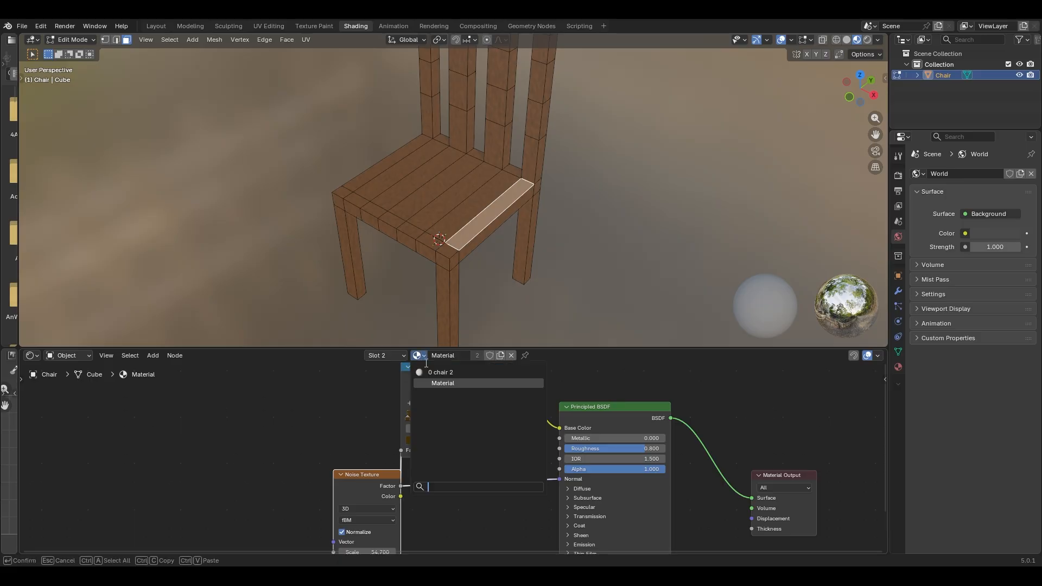
{"action": "left_click", "coordinate": [432, 370]}
- Rearrange the chair 2 shader nodes and raise the Principled BSDF roughness to 1.000
{"action": "left_click_drag", "start_coordinate": [425, 416], "coordinate": [397, 403]}
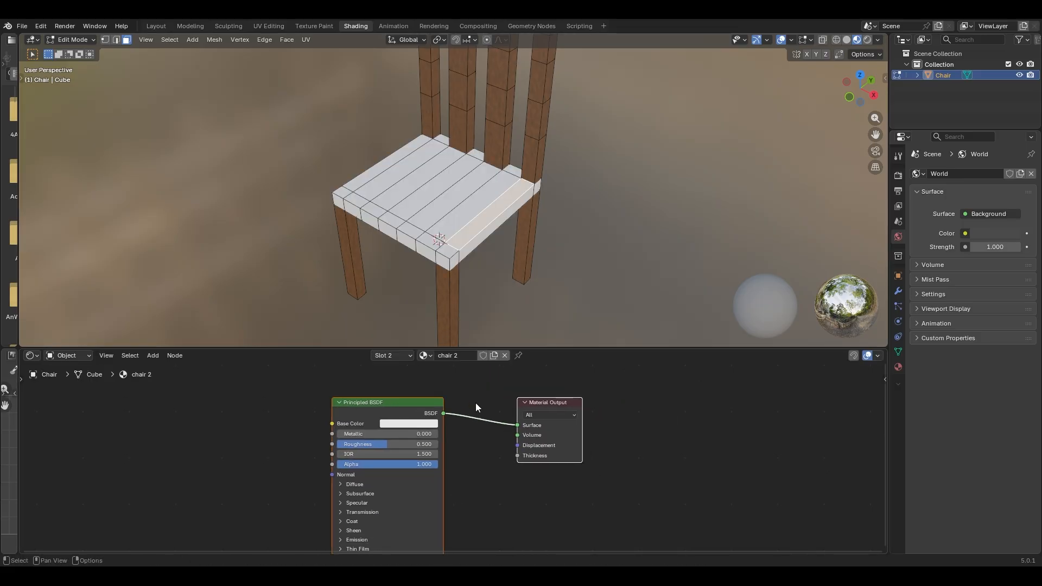
{"action": "middle_click_drag", "start_coordinate": [505, 324], "coordinate": [531, 176]}
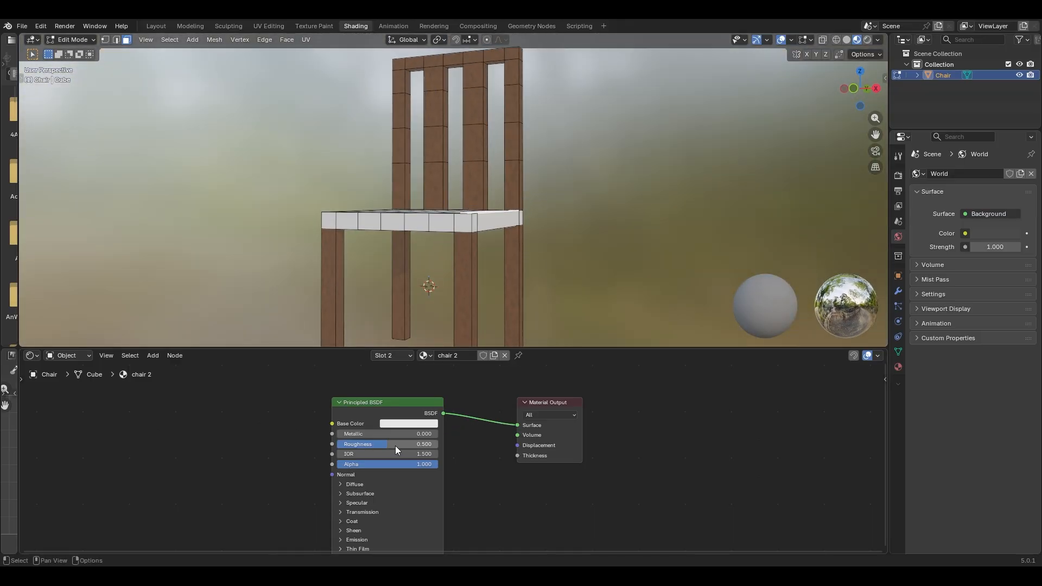
{"action": "left_click_drag", "start_coordinate": [396, 445], "coordinate": [447, 445]}
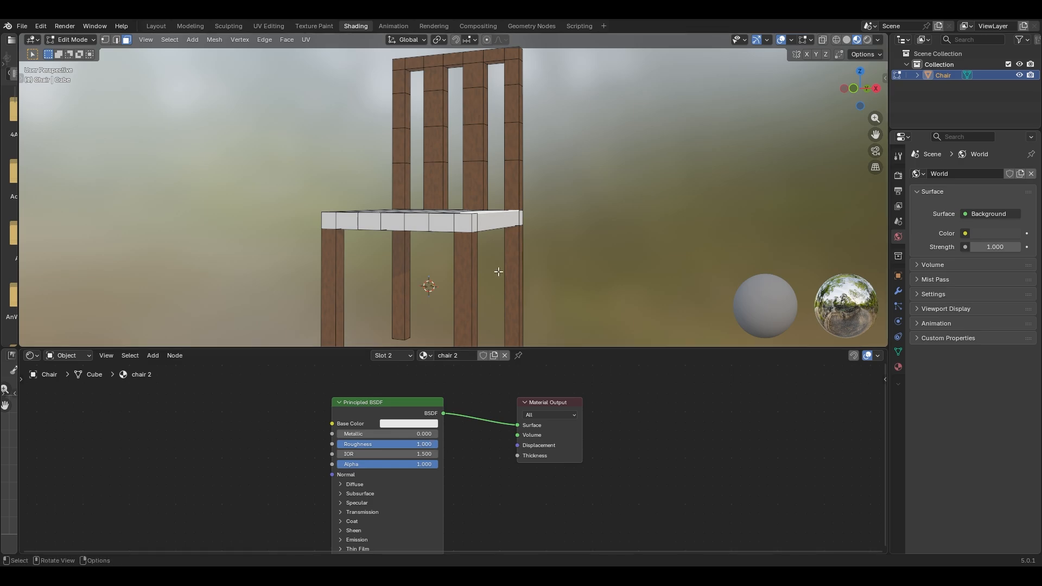
{"action": "middle_click_drag", "start_coordinate": [498, 269], "coordinate": [615, 276]}
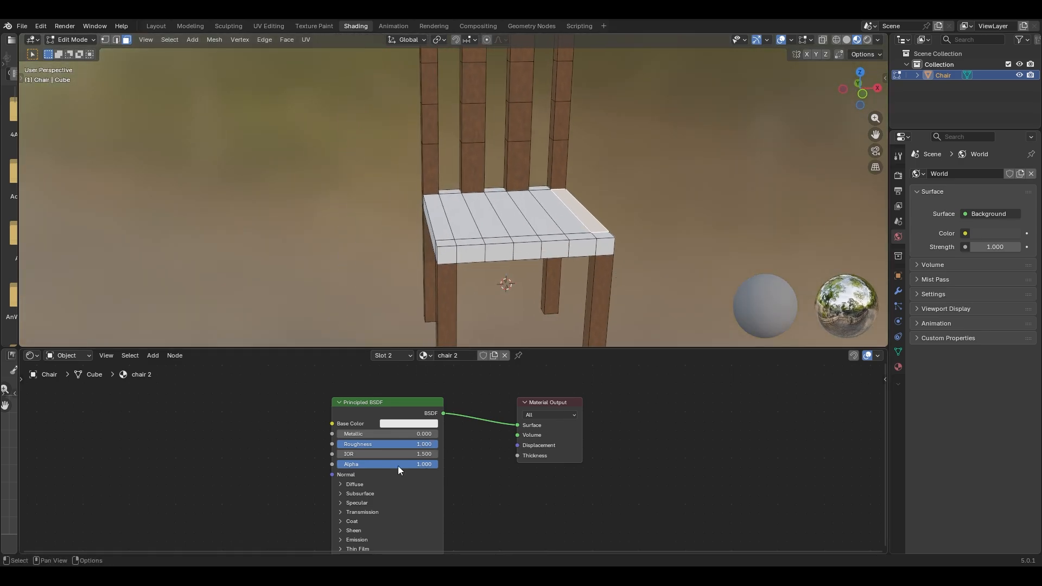
- Add a Noise Texture feeding the seat's Base Color and set its scale to 24.8
{"action": "key", "text": "shift+a"}
{"action": "type", "text": "no"}
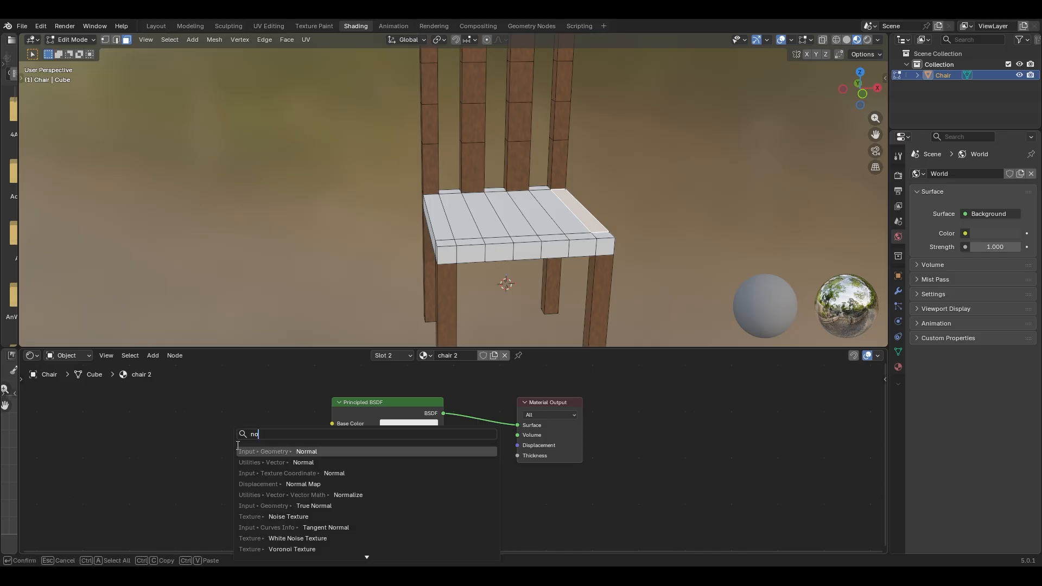
{"action": "type", "text": "ise"}
{"action": "key", "text": "Return"}
{"action": "left_click", "coordinate": [264, 430]}
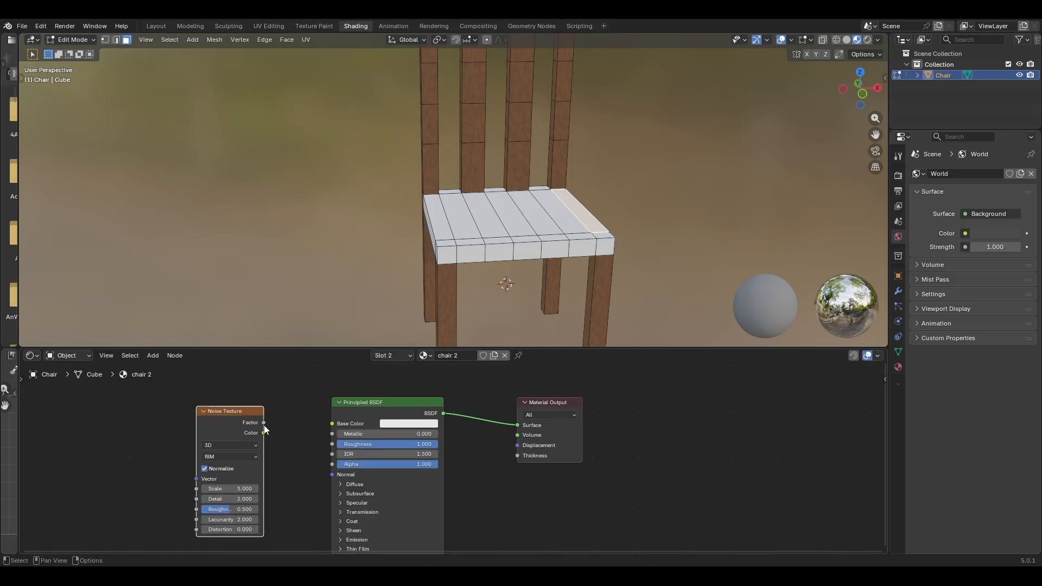
{"action": "left_click_drag", "start_coordinate": [264, 422], "coordinate": [178, 416]}
{"action": "left_click_drag", "start_coordinate": [173, 493], "coordinate": [205, 537]}
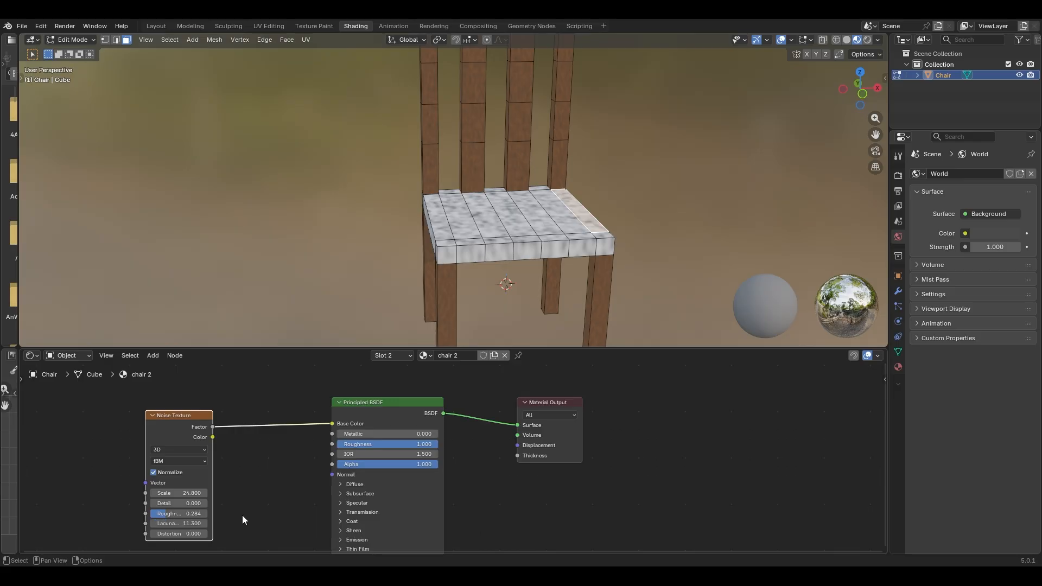
{"action": "left_click_drag", "start_coordinate": [171, 415], "coordinate": [120, 424]}
- Start adding a Color Ramp node by searching 'color ram'
{"action": "key", "text": "shift+a"}
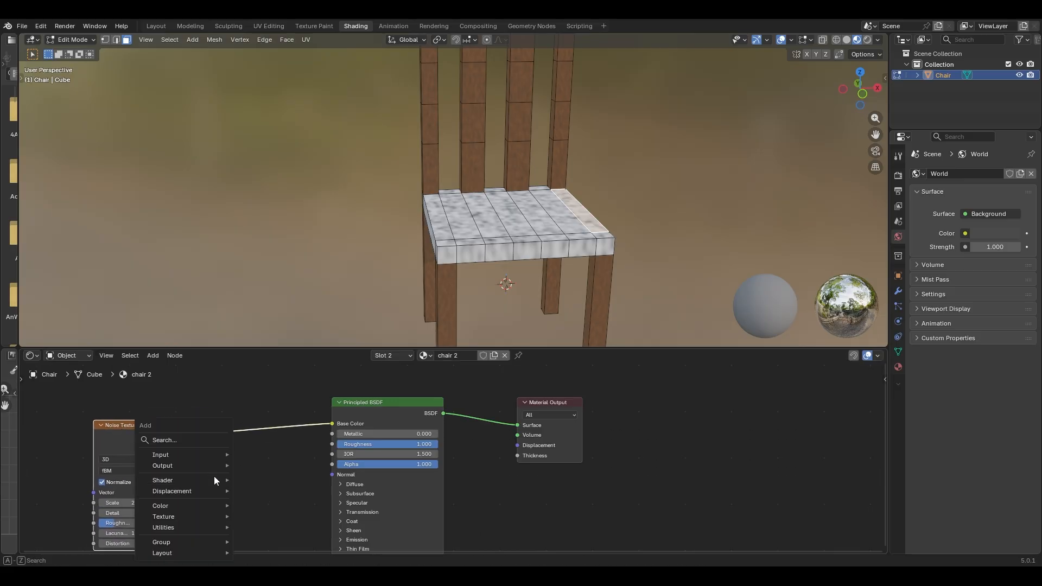
{"action": "mouse_move", "coordinate": [215, 480]}
{"action": "type", "text": "color"}
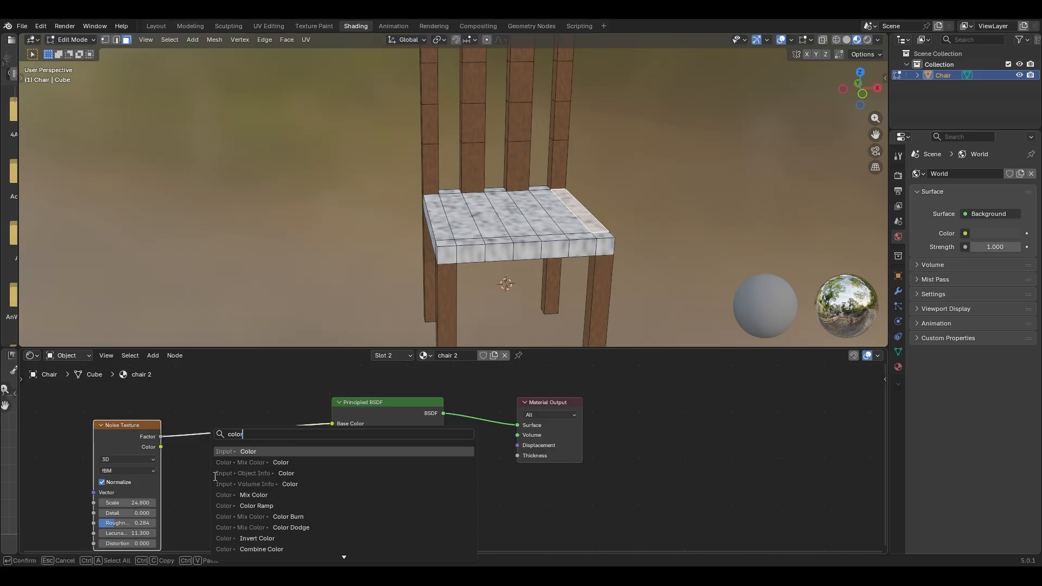
{"action": "type", "text": " ram"}
- Drop the Color Ramp onto the noise-to-Base Color link and make its white stop bright blue
{"action": "key", "text": "Return"}
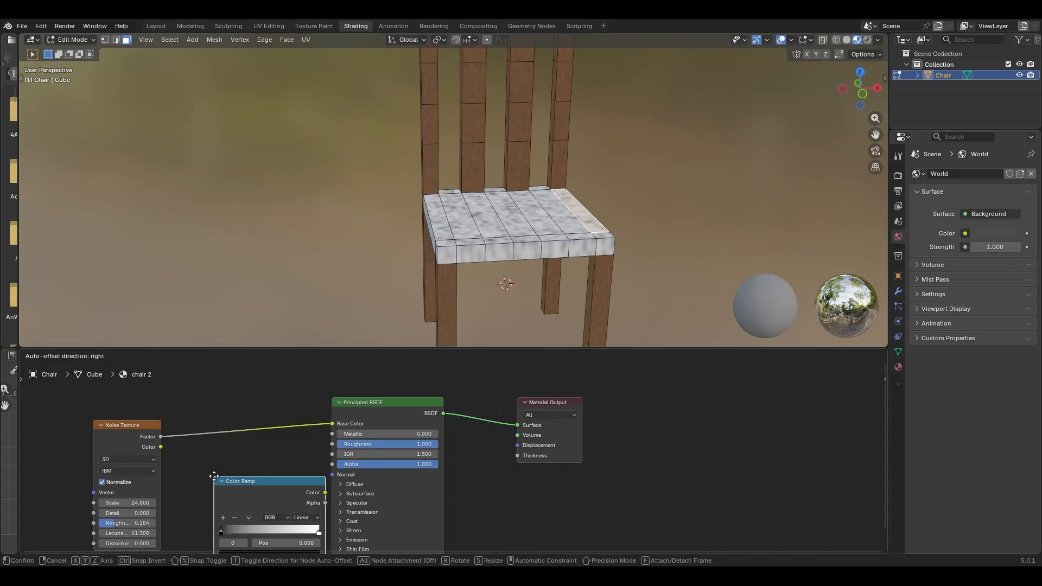
{"action": "left_click", "coordinate": [197, 409]}
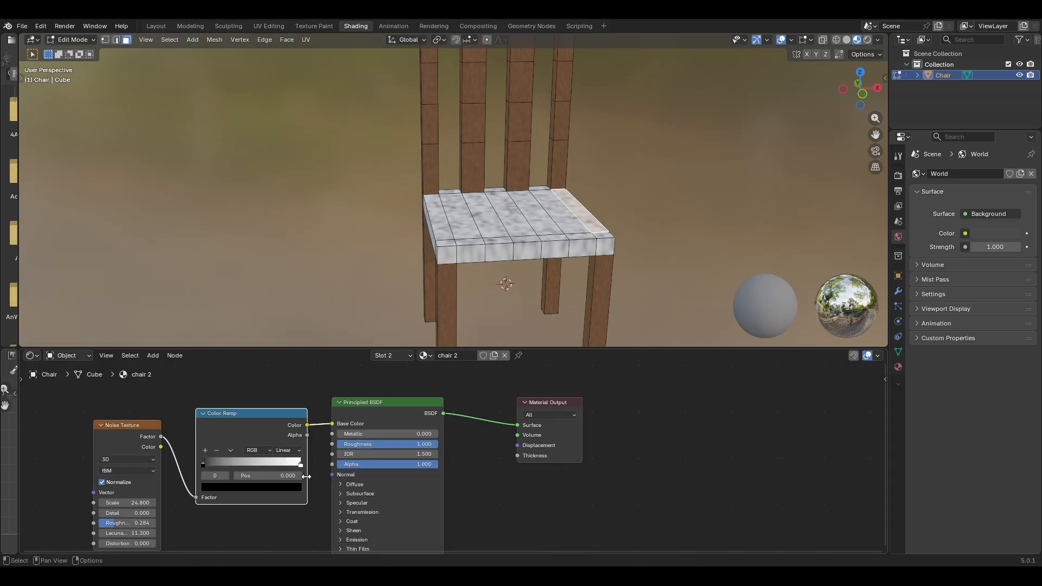
{"action": "middle_click_drag", "start_coordinate": [324, 464], "coordinate": [342, 468]}
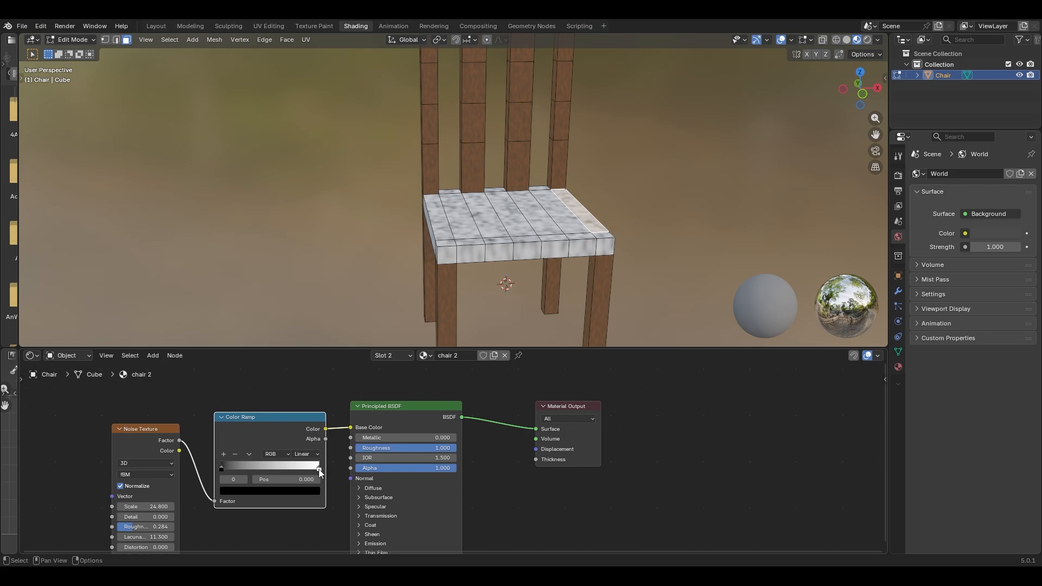
{"action": "left_click", "coordinate": [319, 468]}
{"action": "left_click", "coordinate": [307, 491]}
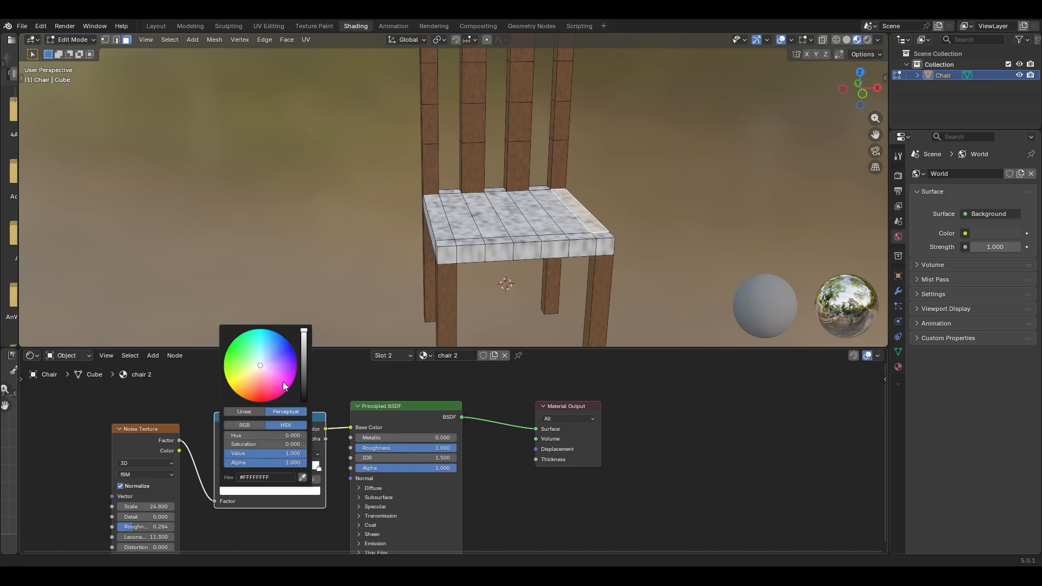
{"action": "left_click_drag", "start_coordinate": [284, 387], "coordinate": [311, 367]}
- Set the Color Ramp's black stop to a deep navy blue
{"action": "left_click", "coordinate": [222, 469]}
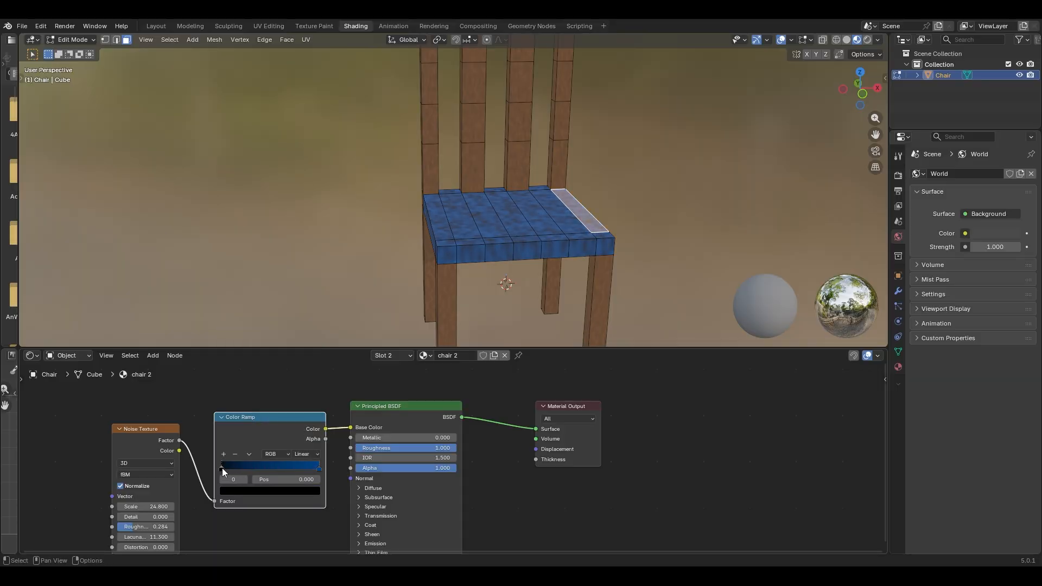
{"action": "left_click", "coordinate": [243, 490]}
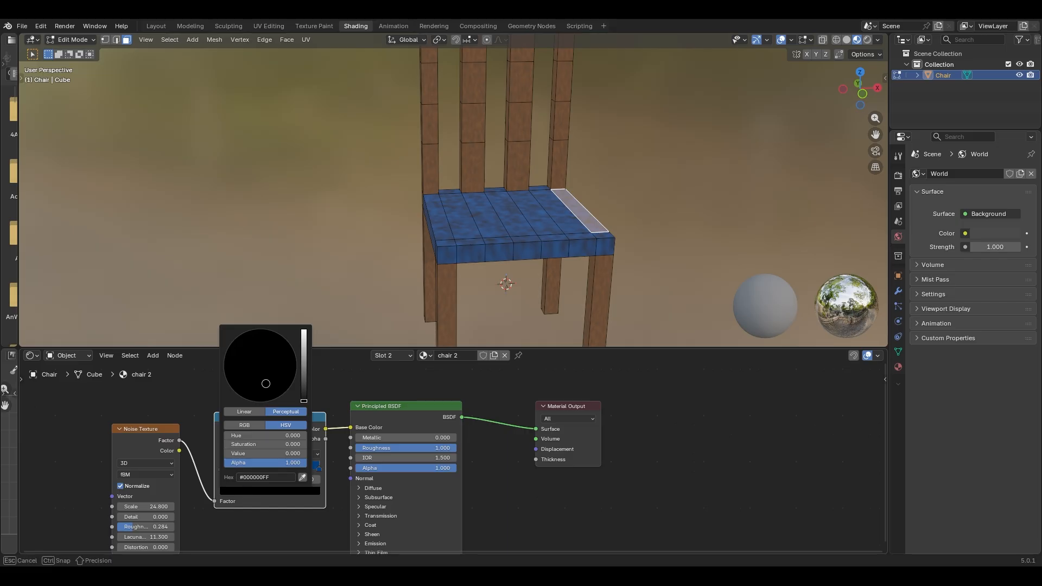
{"action": "left_click_drag", "start_coordinate": [305, 364], "coordinate": [305, 360]}
{"action": "mouse_move", "coordinate": [264, 397]}
{"action": "left_mouse_down"}
{"action": "mouse_move", "coordinate": [243, 397]}
{"action": "mouse_move", "coordinate": [227, 377]}
{"action": "mouse_move", "coordinate": [253, 329]}
{"action": "mouse_move", "coordinate": [289, 343]}
{"action": "mouse_move", "coordinate": [304, 377]}
{"action": "left_mouse_up"}
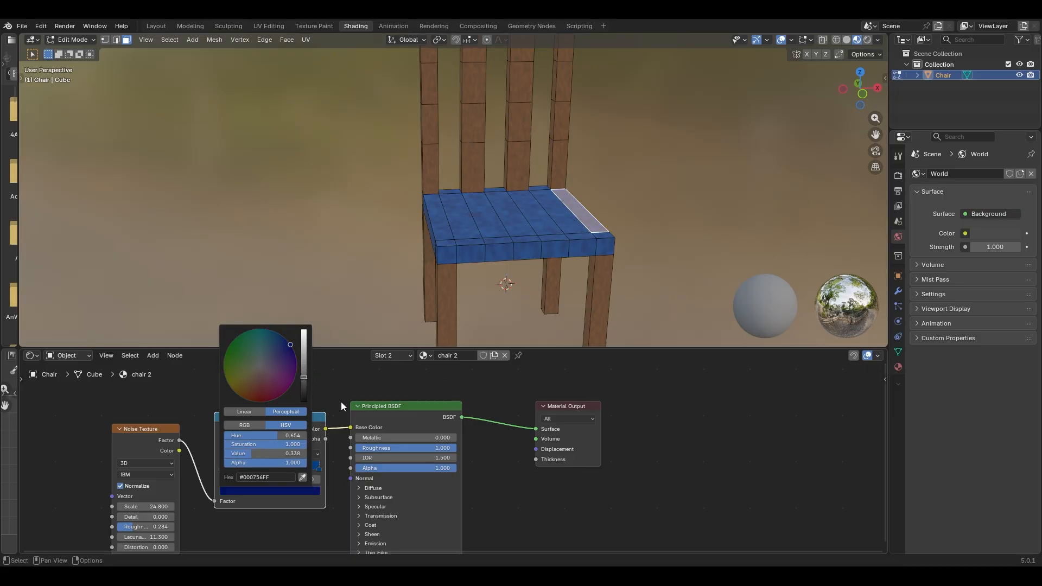
- Orbit around the chair and select the seat's side and corner faces
{"action": "middle_click_drag", "start_coordinate": [534, 247], "coordinate": [649, 205]}
{"action": "left_click", "coordinate": [670, 204]}
{"action": "left_click", "coordinate": [629, 205]}
{"action": "left_click", "coordinate": [613, 204]}
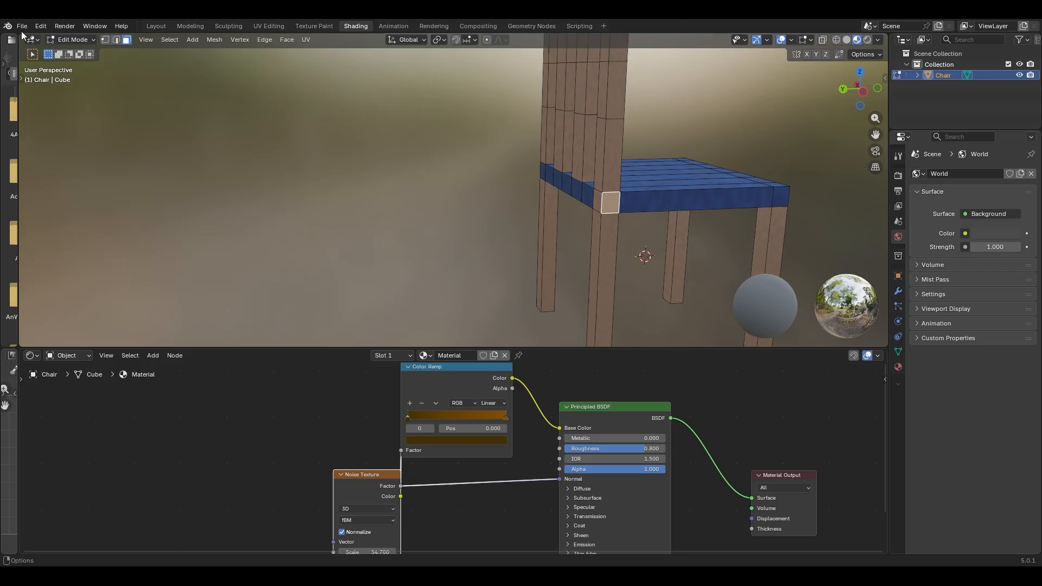
- In Layout, select the seat's corner face and assign it the chair 2 material
{"action": "left_click", "coordinate": [156, 26]}
{"action": "middle_click_drag", "start_coordinate": [543, 271], "coordinate": [621, 302]}
{"action": "left_click", "coordinate": [330, 331]}
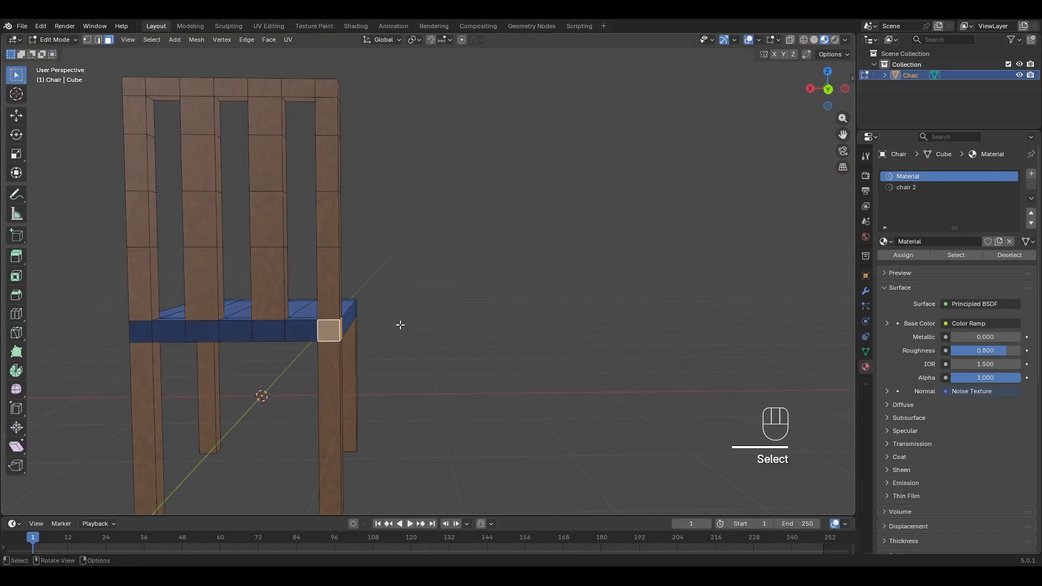
{"action": "middle_click_drag", "start_coordinate": [469, 322], "coordinate": [505, 321]}
{"action": "left_click", "coordinate": [927, 187]}
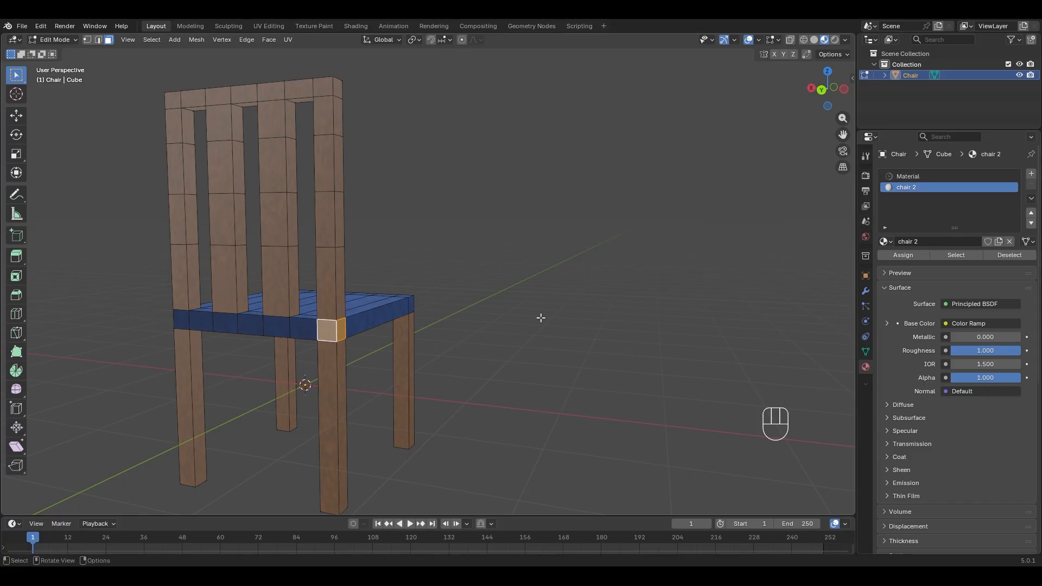
{"action": "left_click", "coordinate": [917, 256]}
- Select the long seat-side face and return to the Shading workspace
{"action": "middle_click_drag", "start_coordinate": [534, 287], "coordinate": [505, 297]}
{"action": "left_click", "coordinate": [395, 307]}
{"action": "middle_click_drag", "start_coordinate": [392, 309], "coordinate": [362, 209]}
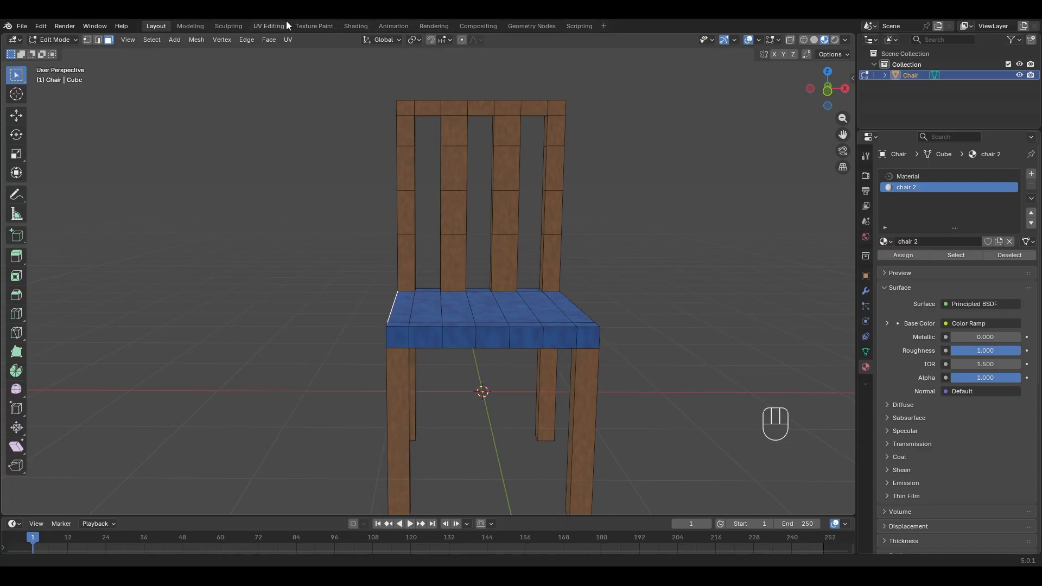
{"action": "left_click", "coordinate": [356, 26]}
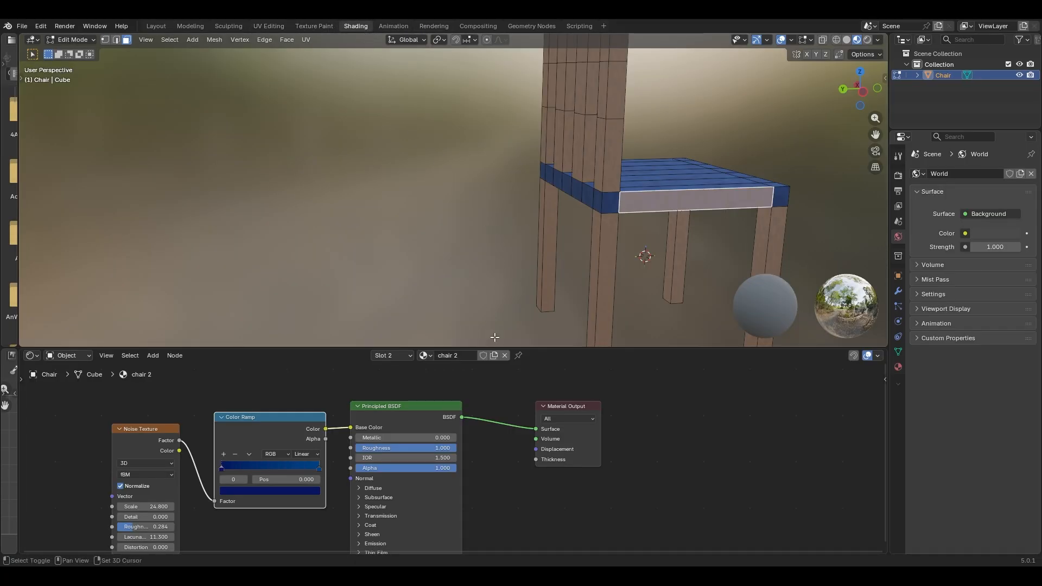
- Arrange the Noise Texture and Color Ramp nodes and link the noise into the shader's Normal
{"action": "middle_click_drag", "start_coordinate": [572, 219], "coordinate": [520, 233], "text": "shift"}
{"action": "middle_click_drag", "start_coordinate": [624, 209], "coordinate": [502, 221]}
{"action": "middle_click_drag", "start_coordinate": [670, 223], "coordinate": [580, 207], "text": "shift"}
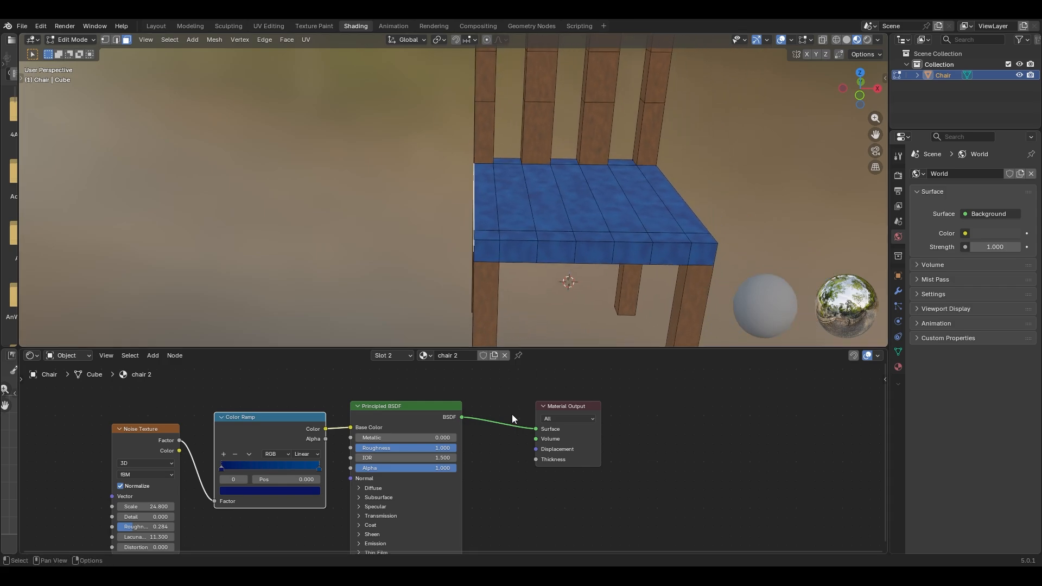
{"action": "middle_click_drag", "start_coordinate": [505, 408], "coordinate": [640, 377]}
{"action": "left_click_drag", "start_coordinate": [296, 398], "coordinate": [237, 402]}
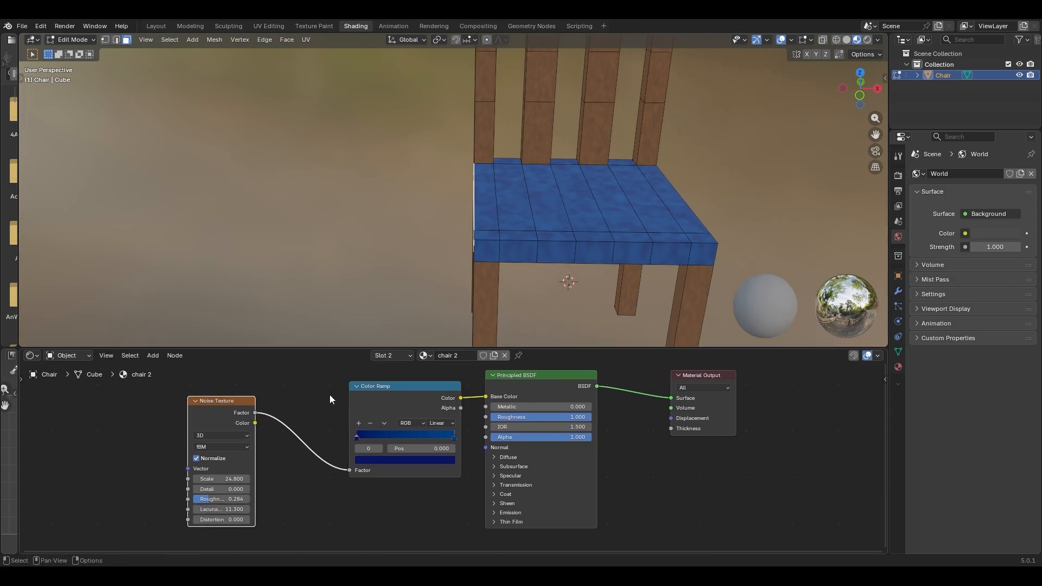
{"action": "left_click_drag", "start_coordinate": [398, 387], "coordinate": [310, 379]}
{"action": "mouse_move", "coordinate": [253, 413]}
{"action": "left_mouse_down"}
{"action": "mouse_move", "coordinate": [357, 417]}
{"action": "mouse_move", "coordinate": [485, 447]}
{"action": "left_mouse_up"}
{"action": "left_click_drag", "start_coordinate": [211, 402], "coordinate": [137, 400]}
- Rewire the noise into the shader's Normal and Roughness and the Material Output Displacement
{"action": "middle_click_drag", "start_coordinate": [641, 230], "coordinate": [619, 239]}
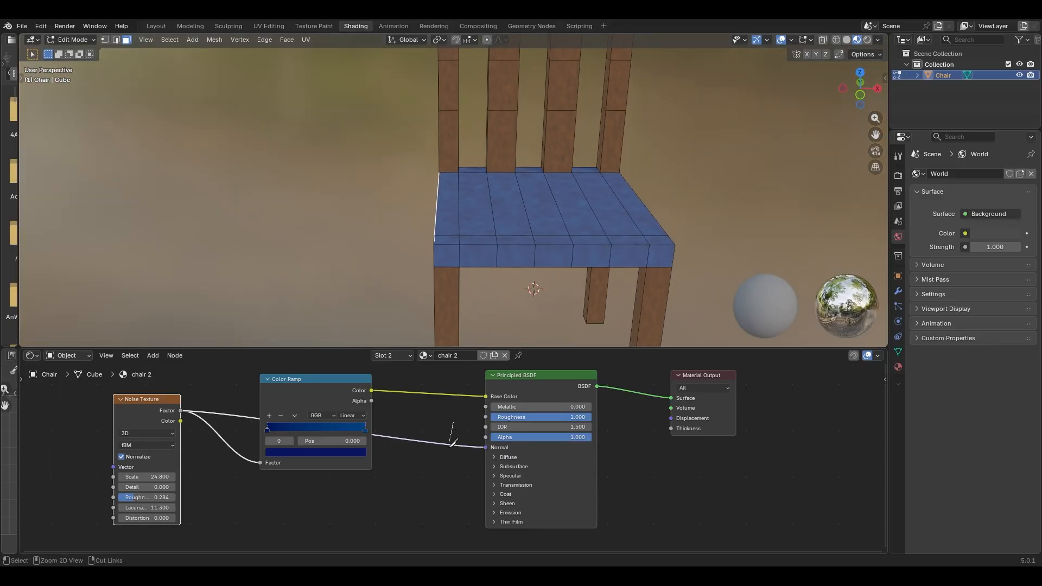
{"action": "right_click_drag", "start_coordinate": [451, 442], "coordinate": [450, 446], "text": "ctrl"}
{"action": "mouse_move", "coordinate": [180, 410]}
{"action": "left_mouse_down"}
{"action": "mouse_move", "coordinate": [477, 433]}
{"action": "mouse_move", "coordinate": [472, 454]}
{"action": "mouse_move", "coordinate": [487, 453]}
{"action": "mouse_move", "coordinate": [484, 418]}
{"action": "left_mouse_up"}
{"action": "mouse_move", "coordinate": [489, 206]}
{"action": "middle_mouse_down"}
{"action": "mouse_move", "coordinate": [515, 253]}
{"action": "mouse_move", "coordinate": [503, 279]}
{"action": "mouse_move", "coordinate": [489, 275]}
{"action": "middle_mouse_up"}
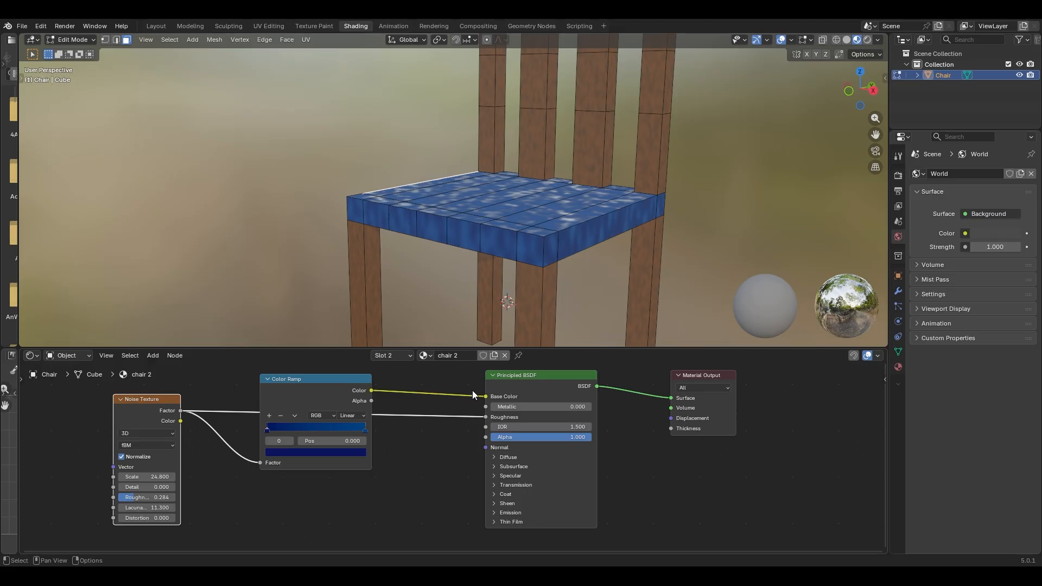
{"action": "left_click_drag", "start_coordinate": [182, 411], "coordinate": [671, 418]}
{"action": "middle_click_drag", "start_coordinate": [595, 273], "coordinate": [564, 262]}
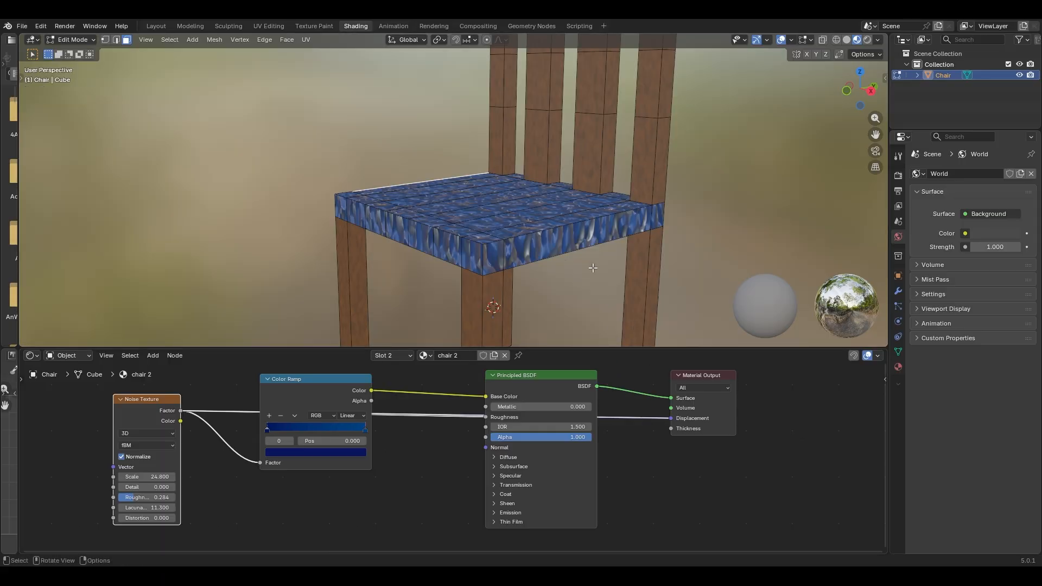
{"action": "middle_click_drag", "start_coordinate": [592, 269], "coordinate": [521, 262]}
{"action": "scroll", "coordinate": [576, 281], "scroll_direction": "up", "scroll_amount": 2}
{"action": "scroll", "coordinate": [576, 281], "scroll_direction": "down", "scroll_amount": 2}
{"action": "scroll", "coordinate": [580, 297], "scroll_direction": "up", "scroll_amount": 2}
- Reposition the Color Ramp and Principled BSDF nodes and cut the ramp's link into Roughness
{"action": "middle_click_drag", "start_coordinate": [562, 290], "coordinate": [580, 304]}
{"action": "scroll", "coordinate": [580, 305], "scroll_direction": "down", "scroll_amount": 3}
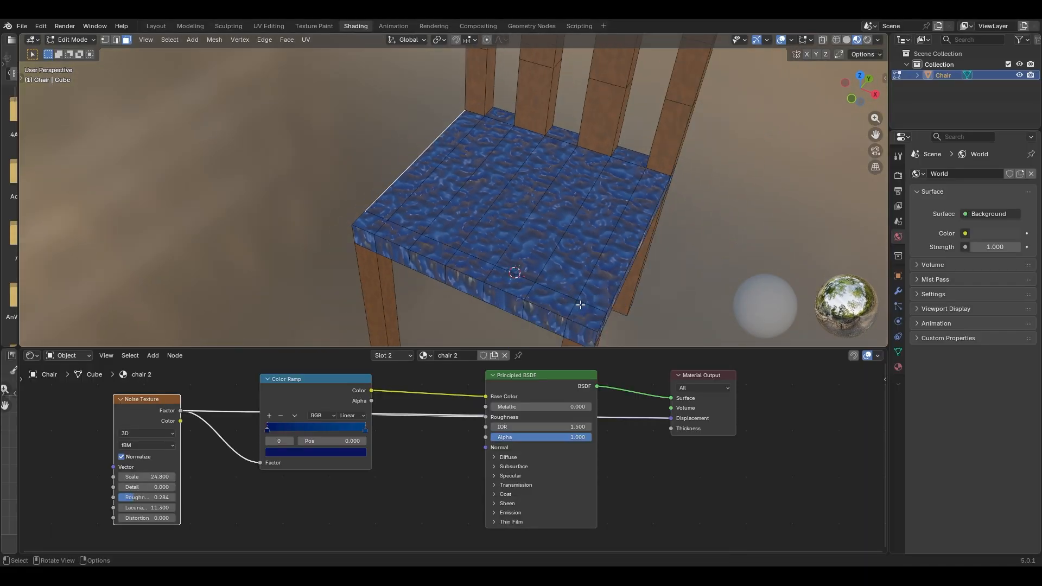
{"action": "scroll", "coordinate": [583, 305], "scroll_direction": "up", "scroll_amount": 3}
{"action": "scroll", "coordinate": [607, 265], "scroll_direction": "up", "scroll_amount": 5}
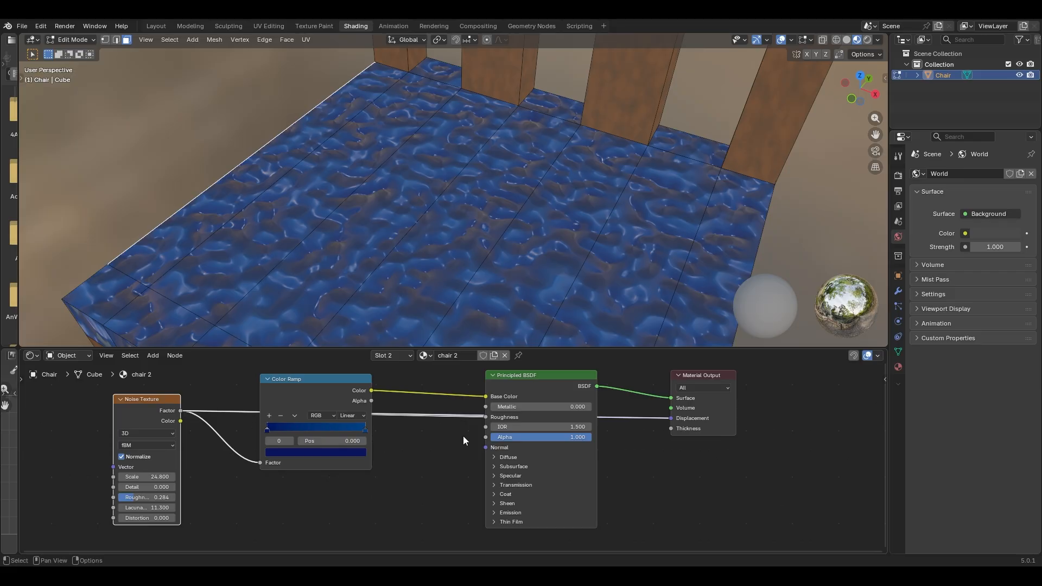
{"action": "left_click_drag", "start_coordinate": [328, 379], "coordinate": [330, 405]}
{"action": "left_click_drag", "start_coordinate": [546, 384], "coordinate": [551, 438]}
{"action": "right_click_drag", "start_coordinate": [437, 477], "coordinate": [443, 455], "text": "ctrl"}
{"action": "middle_click_drag", "start_coordinate": [551, 271], "coordinate": [532, 325]}
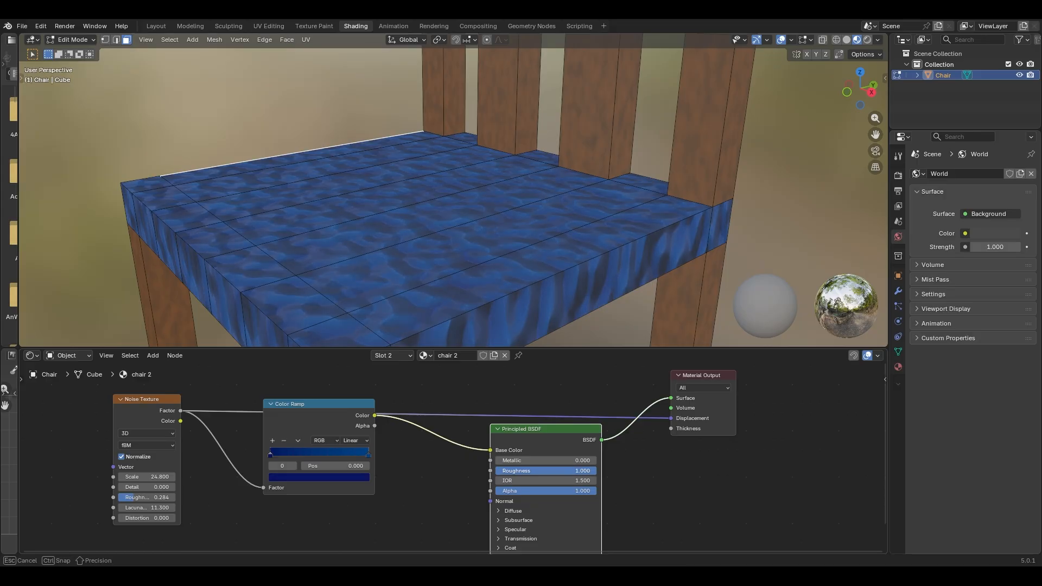
{"action": "middle_click_drag", "start_coordinate": [572, 251], "coordinate": [550, 247]}
{"action": "scroll", "coordinate": [549, 246], "scroll_direction": "down", "scroll_amount": 5}
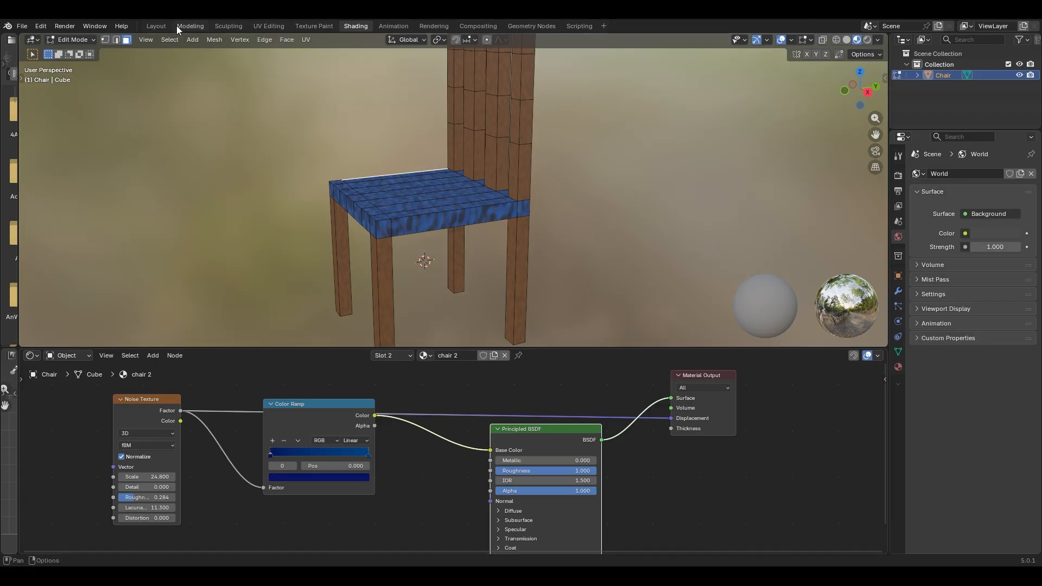
- In Layout, switch to Object Mode and add a Camera to the scene
{"action": "left_click", "coordinate": [157, 26]}
{"action": "scroll", "coordinate": [525, 223], "scroll_direction": "down", "scroll_amount": 3}
{"action": "middle_click_drag", "start_coordinate": [581, 244], "coordinate": [576, 312]}
{"action": "scroll", "coordinate": [561, 297], "scroll_direction": "up", "scroll_amount": 2}
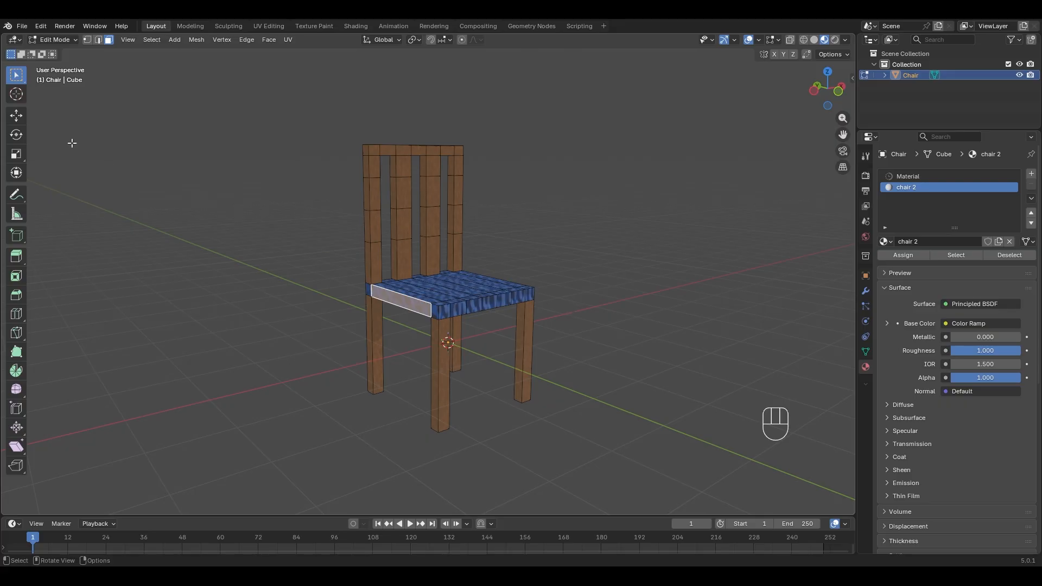
{"action": "key", "text": "shift+a"}
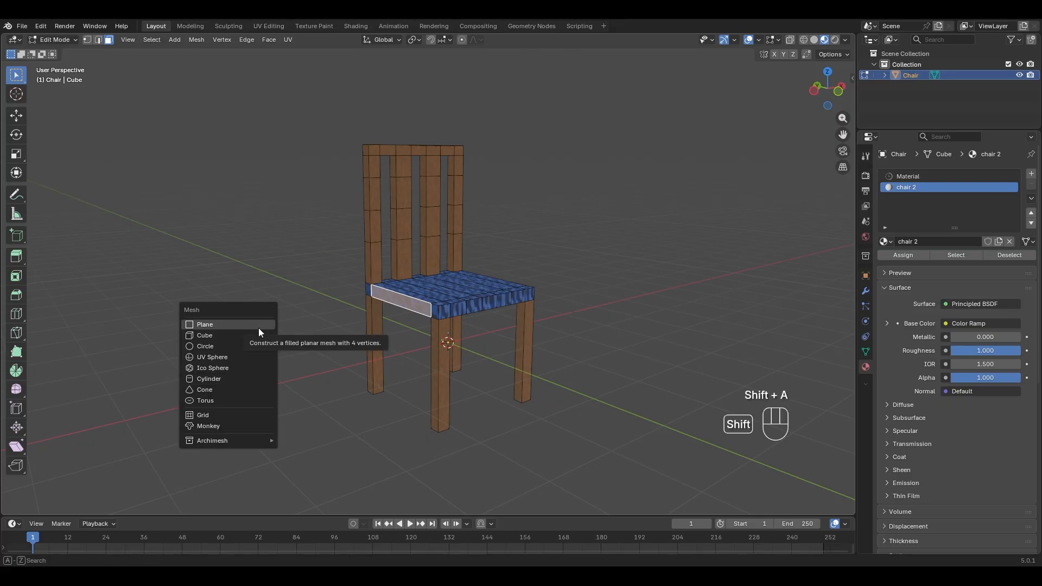
{"action": "left_click", "coordinate": [54, 40]}
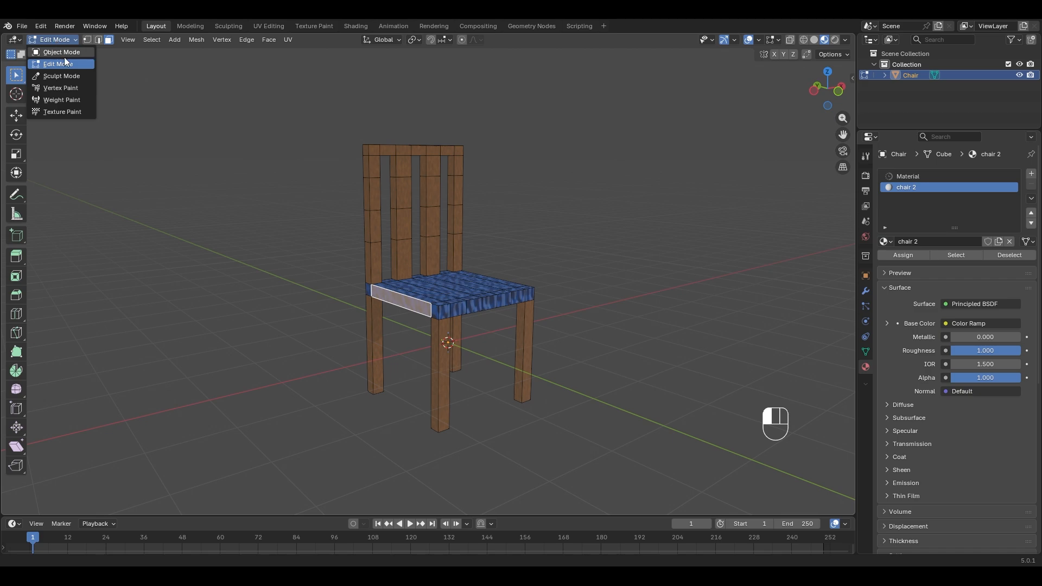
{"action": "left_click", "coordinate": [64, 57]}
{"action": "key", "text": "shift+a"}
{"action": "mouse_move", "coordinate": [275, 266]}
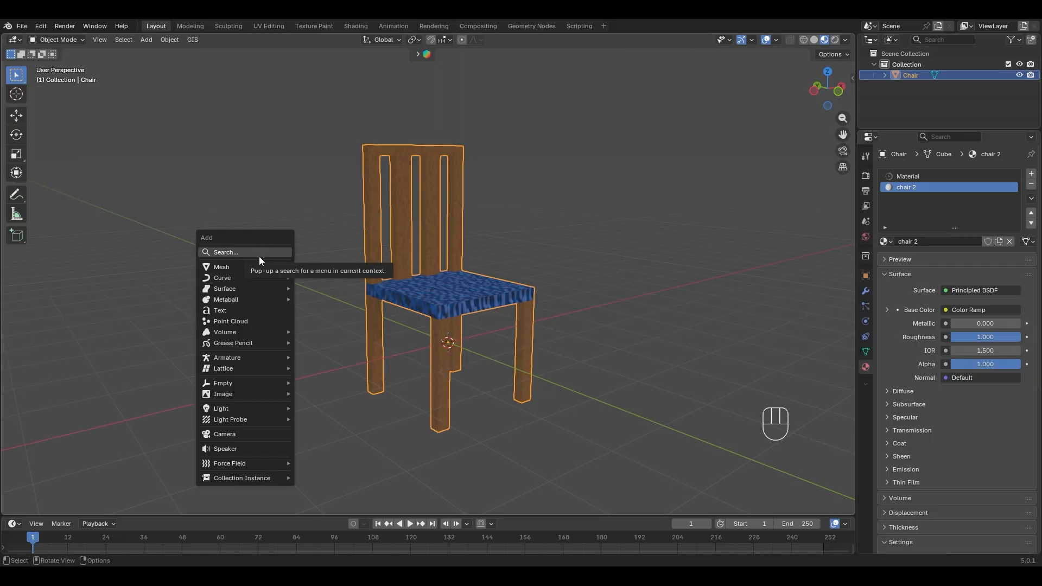
{"action": "left_click", "coordinate": [271, 433]}
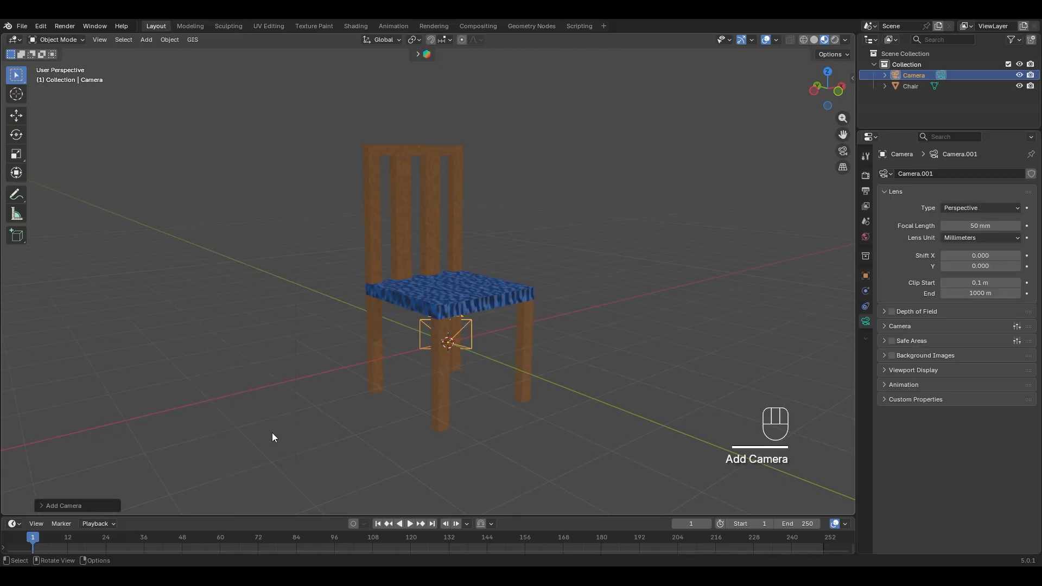
- View through the camera with Lock Camera to View on, frame the whole chair, then unlock
{"action": "left_click", "coordinate": [843, 151]}
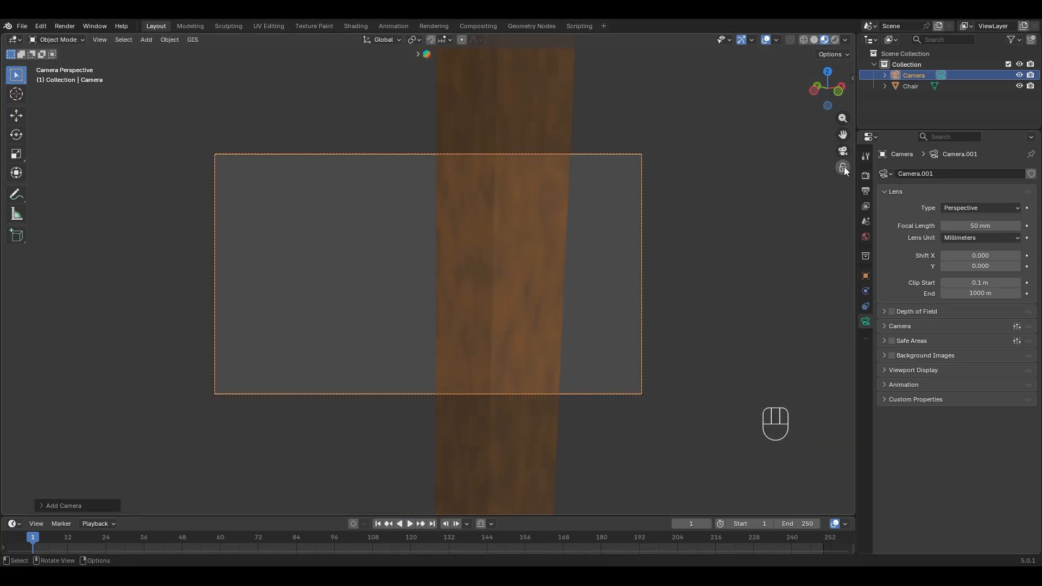
{"action": "left_click", "coordinate": [843, 168]}
{"action": "scroll", "coordinate": [499, 253], "scroll_direction": "down", "scroll_amount": 6}
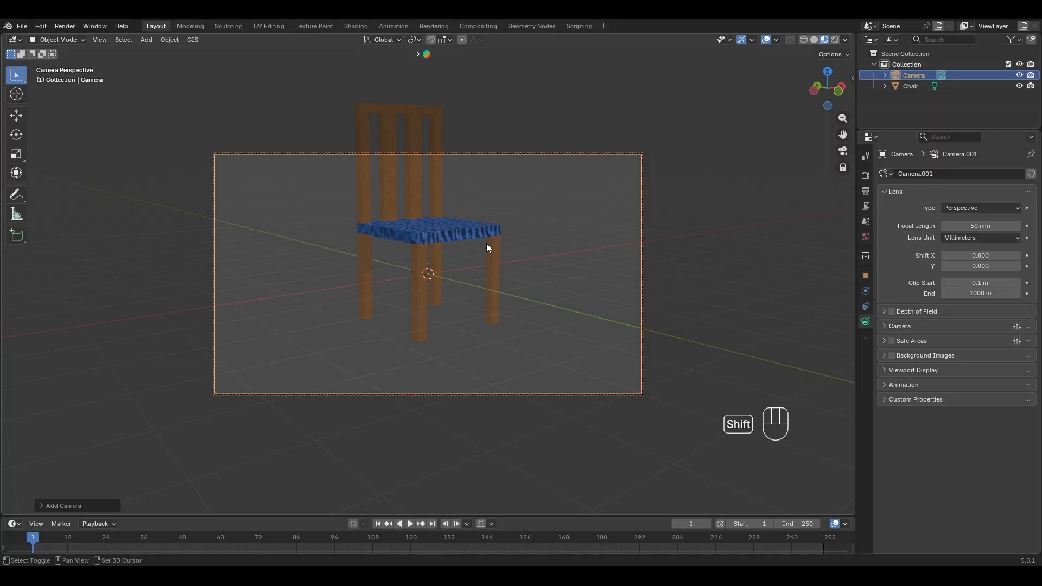
{"action": "middle_click_drag", "start_coordinate": [486, 243], "coordinate": [493, 274], "text": "shift"}
{"action": "scroll", "coordinate": [500, 275], "scroll_direction": "down", "scroll_amount": 4}
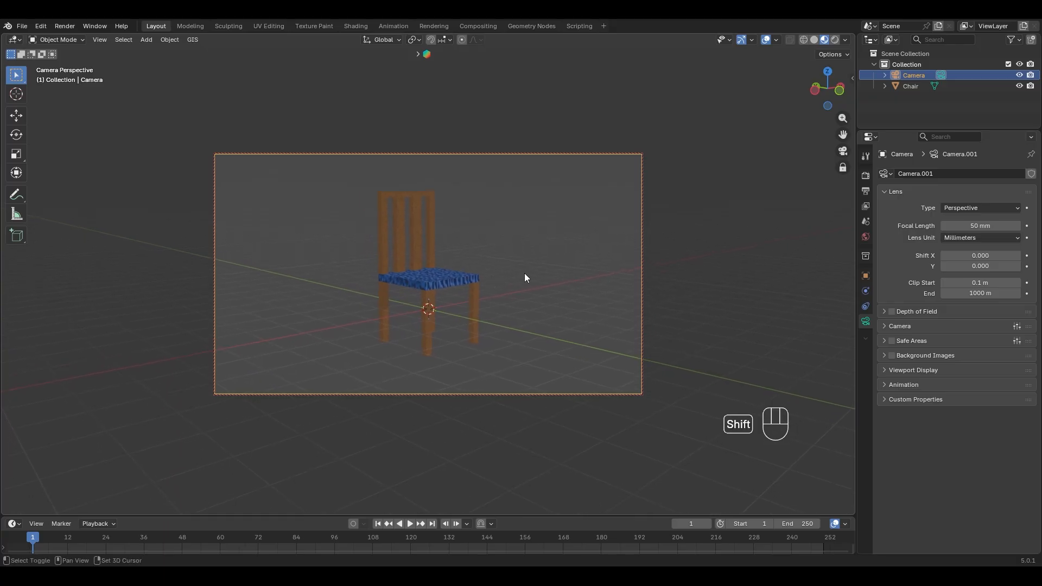
{"action": "left_click", "coordinate": [843, 168]}
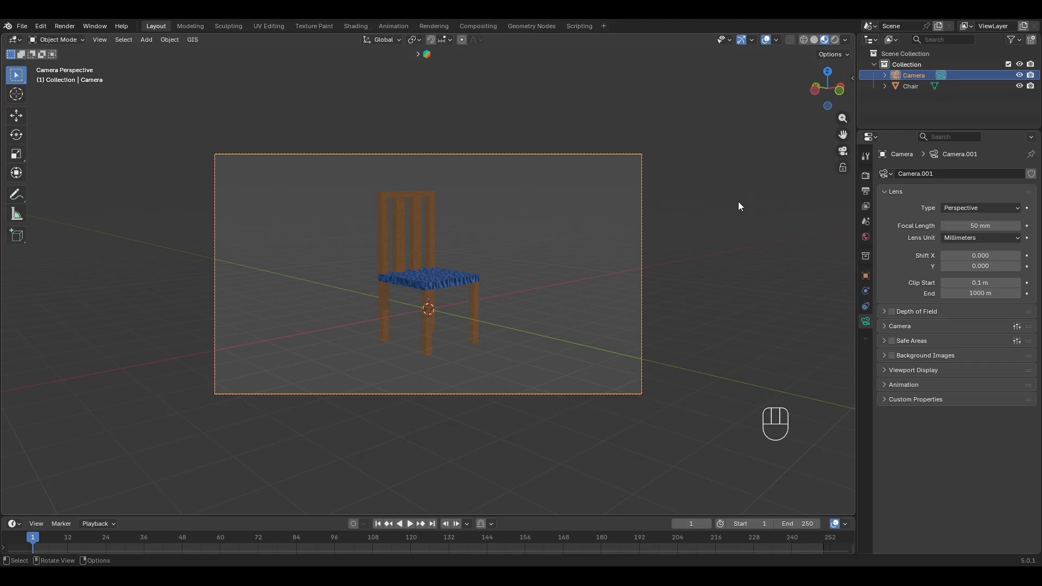
- Leave the camera view, select the chair and orbit to face it
{"action": "middle_click_drag", "start_coordinate": [738, 201], "coordinate": [318, 272]}
{"action": "scroll", "coordinate": [701, 212], "scroll_direction": "down", "scroll_amount": 6}
{"action": "scroll", "coordinate": [350, 360], "scroll_direction": "up", "scroll_amount": 5}
{"action": "left_click", "coordinate": [354, 282]}
{"action": "middle_click_drag", "start_coordinate": [327, 270], "coordinate": [379, 309], "text": "shift"}
- Add a Spot light and raise it high above the chair along Z
{"action": "left_click", "coordinate": [419, 306]}
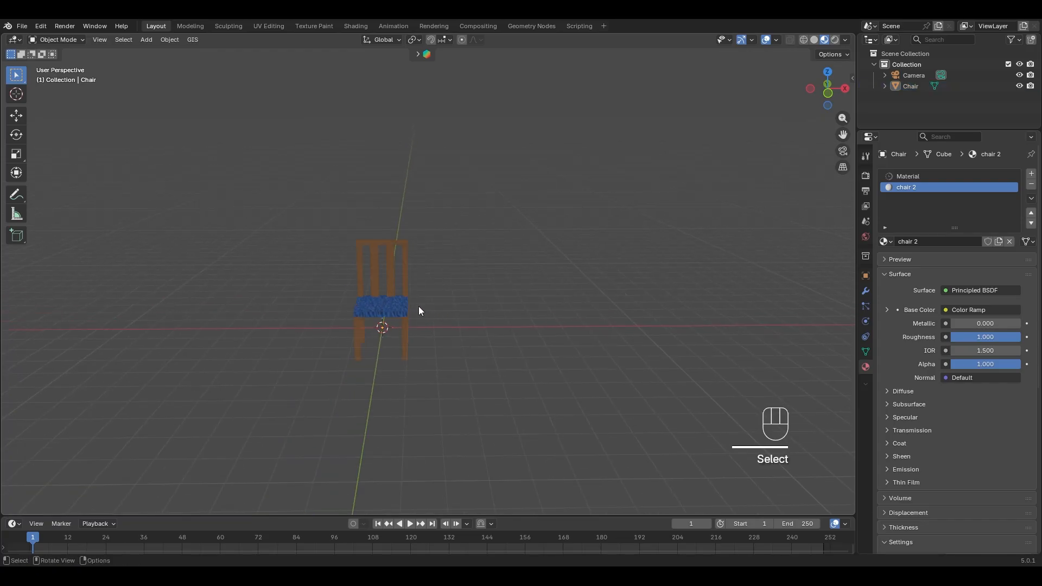
{"action": "key", "text": "shift+a"}
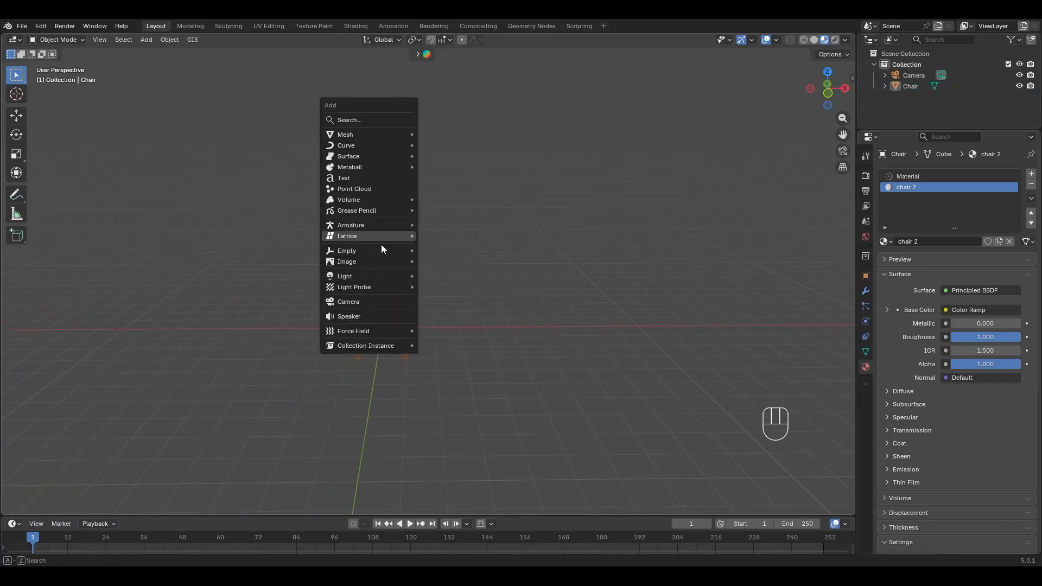
{"action": "mouse_move", "coordinate": [378, 277]}
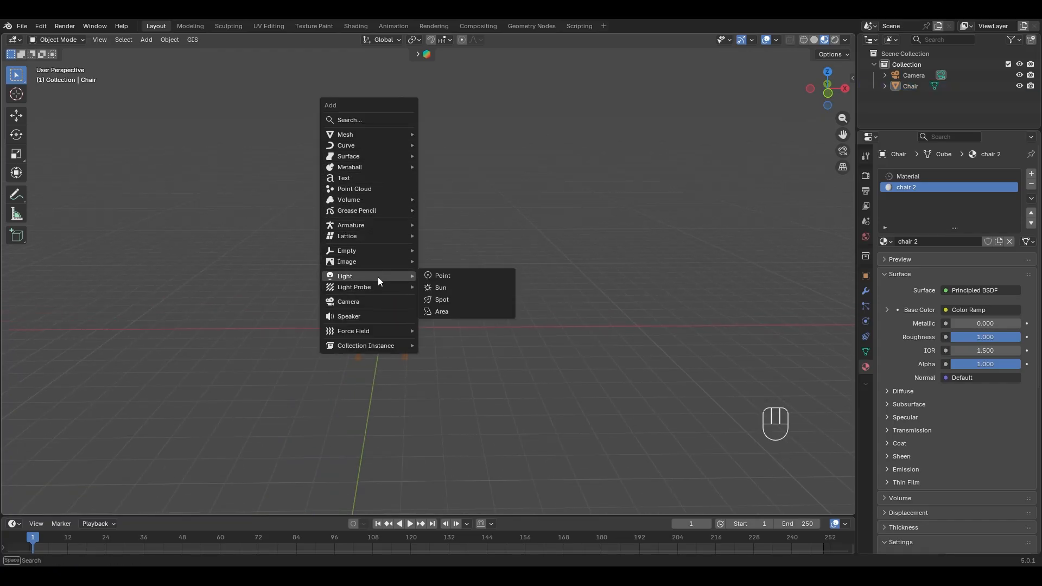
{"action": "left_click", "coordinate": [459, 302]}
{"action": "key", "text": "g"}
{"action": "key", "text": "z"}
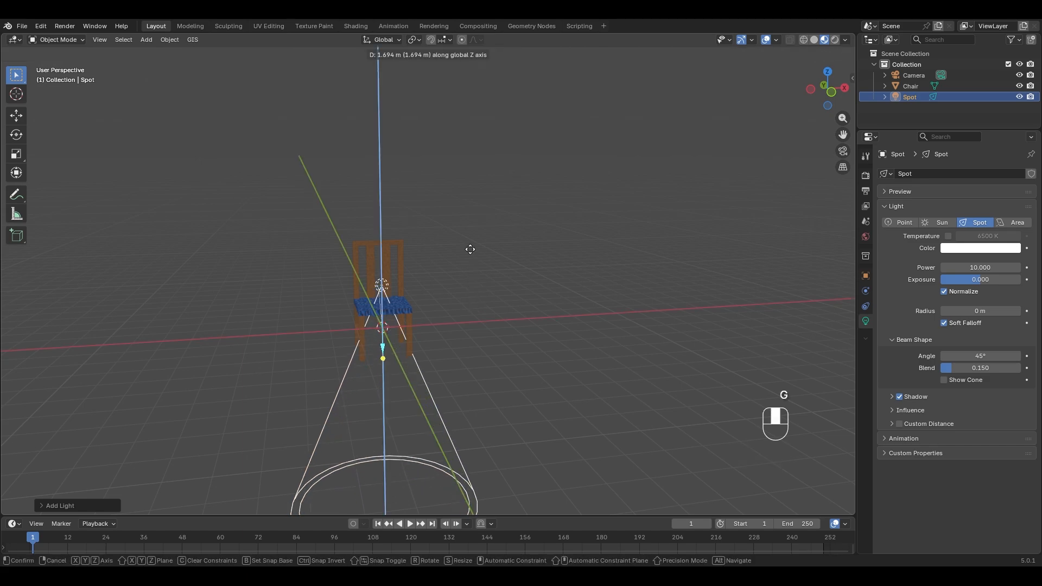
{"action": "left_click", "coordinate": [493, 75]}
- Move the spot light to the chair's right and aim its beam down at the chair
{"action": "key", "text": "g"}
{"action": "left_click", "coordinate": [652, 178]}
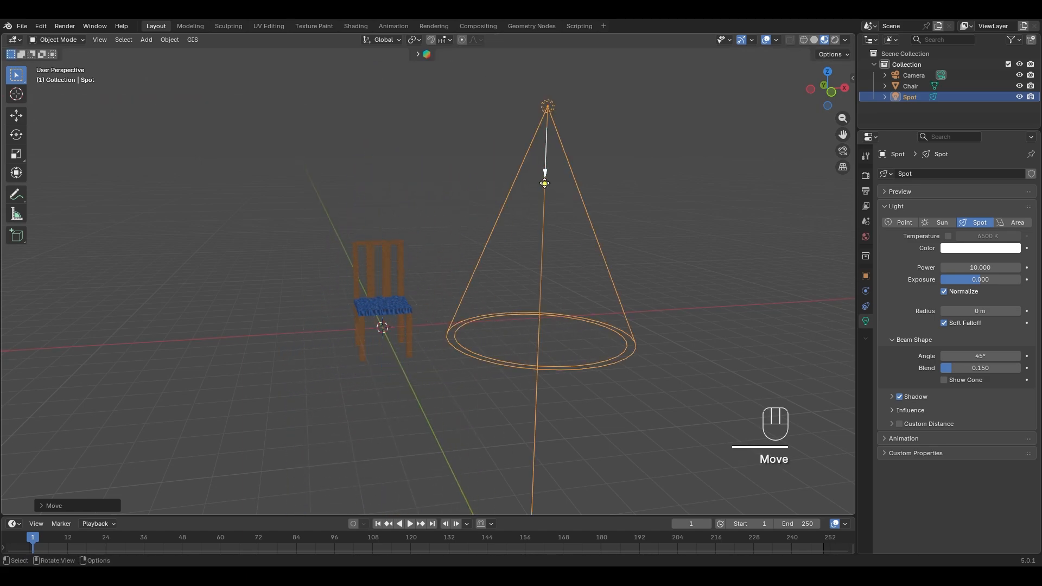
{"action": "left_click_drag", "start_coordinate": [545, 184], "coordinate": [356, 326]}
{"action": "key", "text": "ctrl+z"}
{"action": "left_click_drag", "start_coordinate": [530, 142], "coordinate": [521, 198]}
{"action": "left_click", "coordinate": [537, 139]}
- Slide the spot light left, then view the scene through the camera
{"action": "key", "text": "g"}
{"action": "middle_click_drag", "start_coordinate": [537, 140], "coordinate": [483, 134]}
{"action": "left_click", "coordinate": [406, 119]}
{"action": "left_click_drag", "start_coordinate": [403, 141], "coordinate": [513, 198]}
{"action": "key", "text": "ctrl+z"}
{"action": "middle_click_drag", "start_coordinate": [614, 209], "coordinate": [486, 226]}
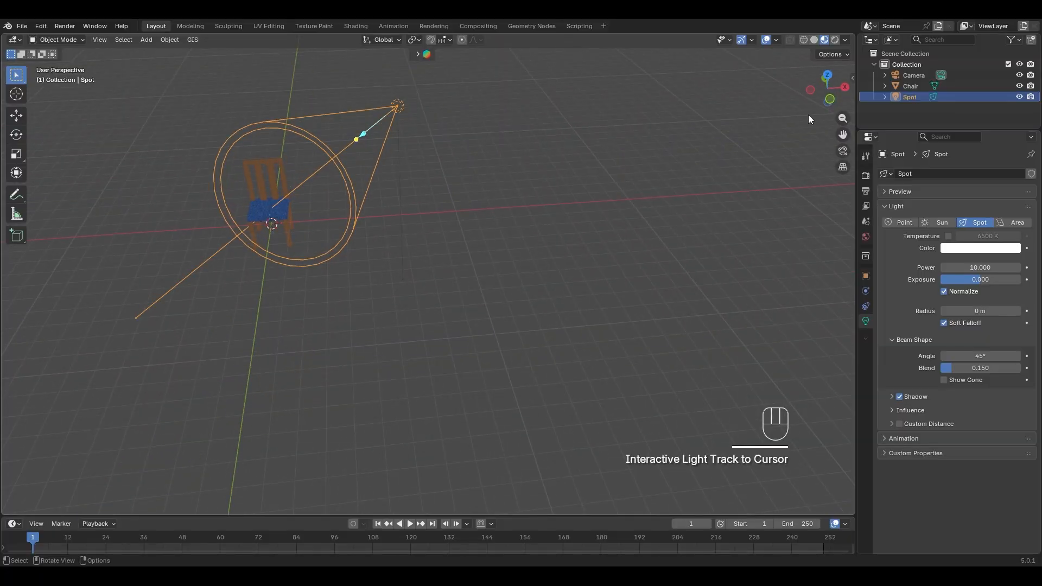
{"action": "left_click", "coordinate": [844, 153]}
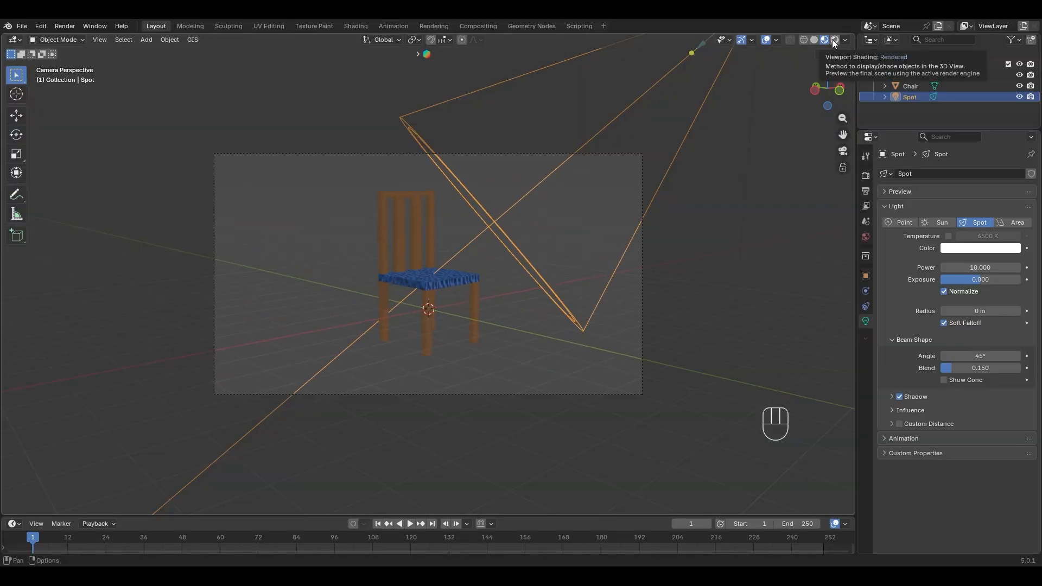
- In Rendered shading, set the spot light's power to 3338.5 and exposure to 1.867
{"action": "left_click", "coordinate": [834, 39]}
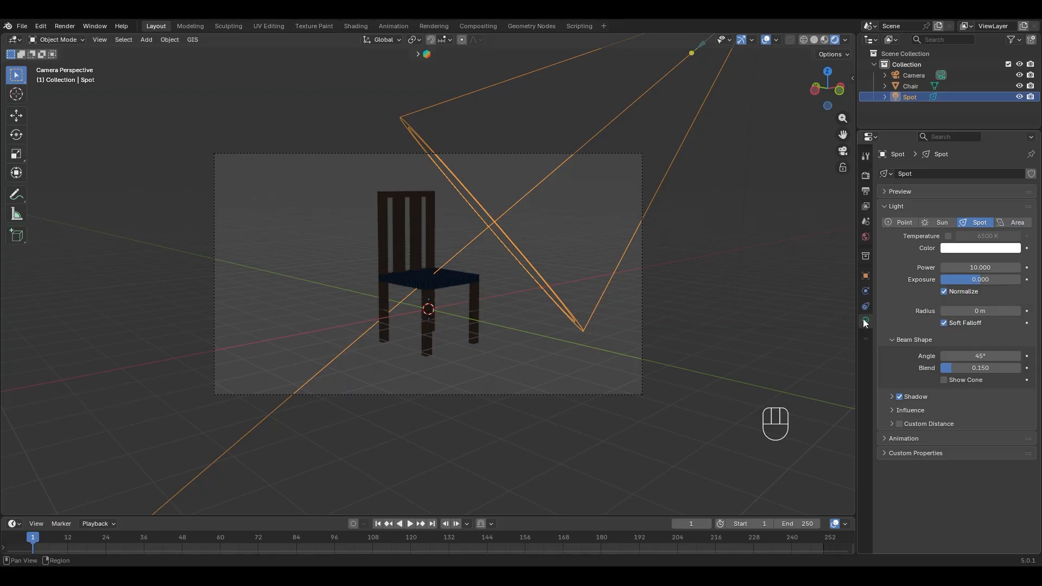
{"action": "mouse_move", "coordinate": [980, 268]}
{"action": "left_mouse_down"}
{"action": "mouse_move", "coordinate": [960, 268]}
{"action": "mouse_move", "coordinate": [1010, 269]}
{"action": "mouse_move", "coordinate": [995, 281]}
{"action": "mouse_move", "coordinate": [1010, 269]}
{"action": "mouse_move", "coordinate": [999, 267]}
{"action": "left_mouse_up"}
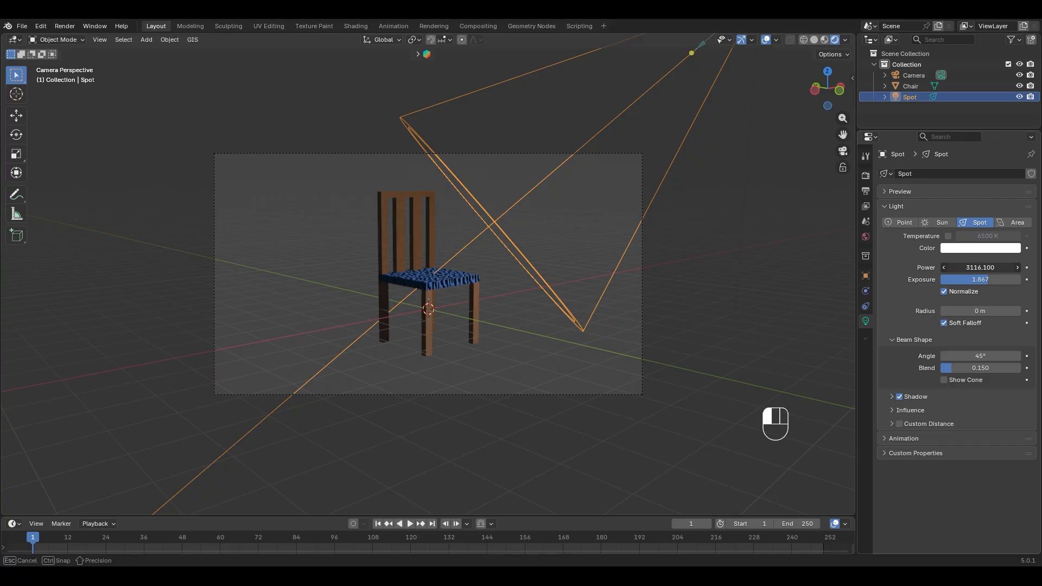
{"action": "left_click_drag", "start_coordinate": [980, 267], "coordinate": [989, 269]}
{"action": "left_click", "coordinate": [972, 281]}
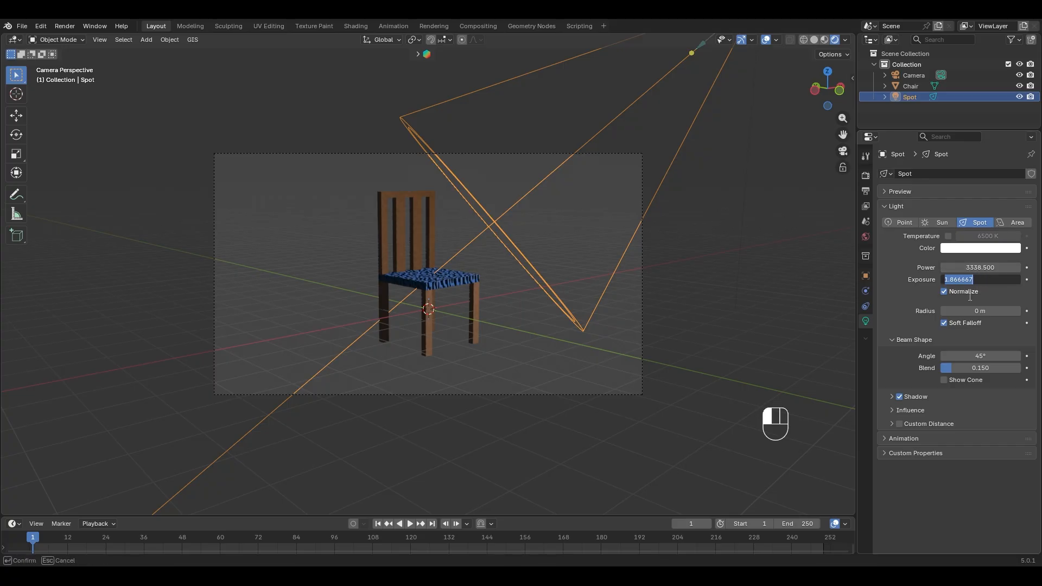
{"action": "key", "text": "Return"}
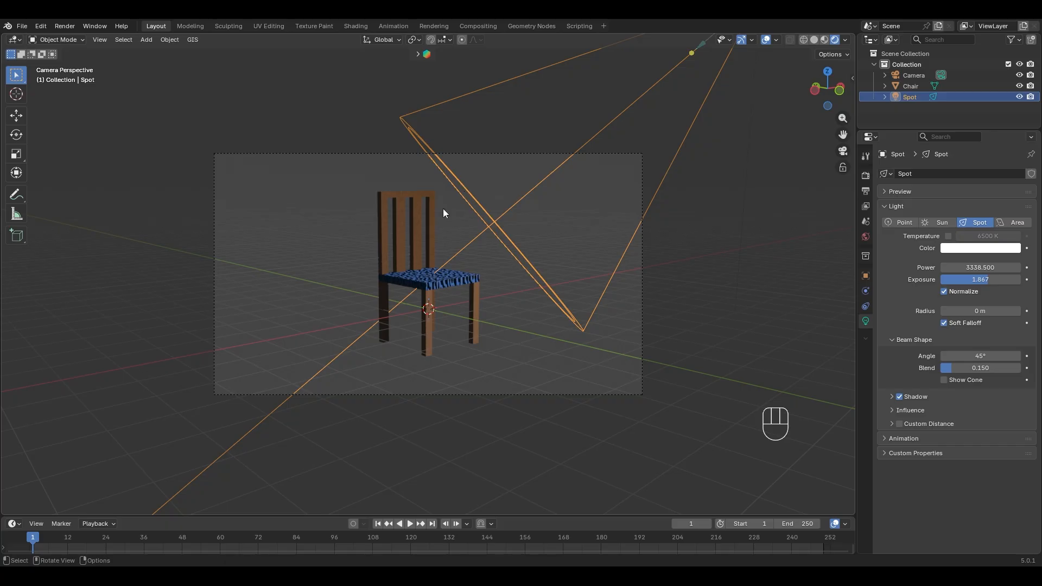
- Render the chair image with F12 and return to the main window
{"action": "key", "text": "F12"}
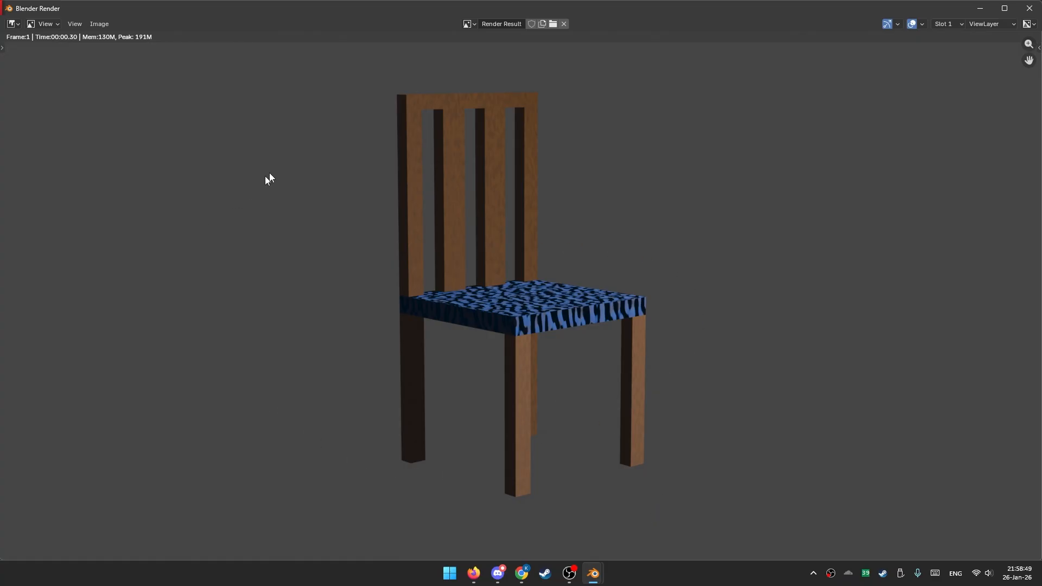
{"action": "mouse_move", "coordinate": [594, 574]}
{"action": "left_click", "coordinate": [560, 542]}
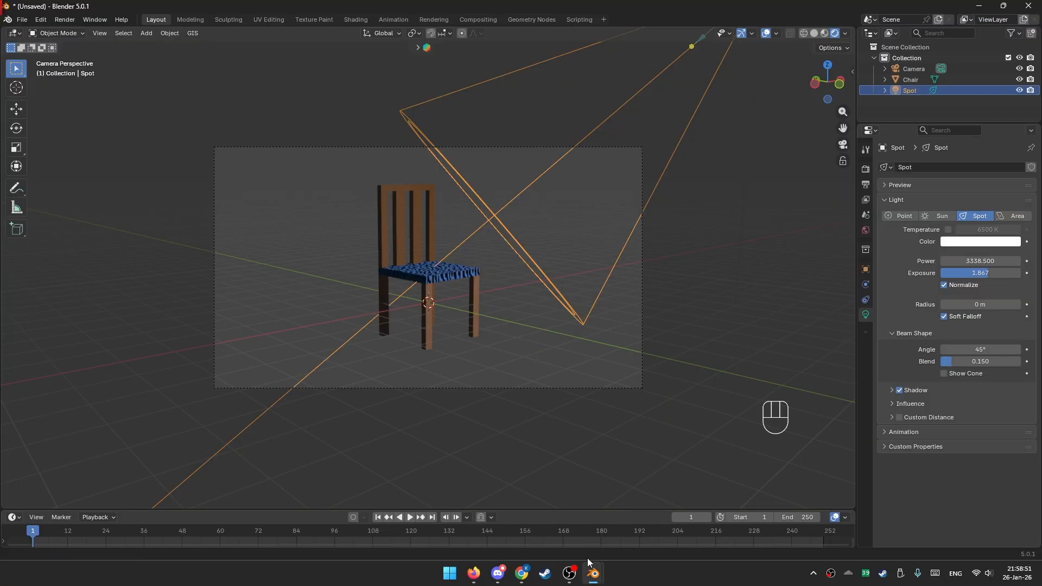